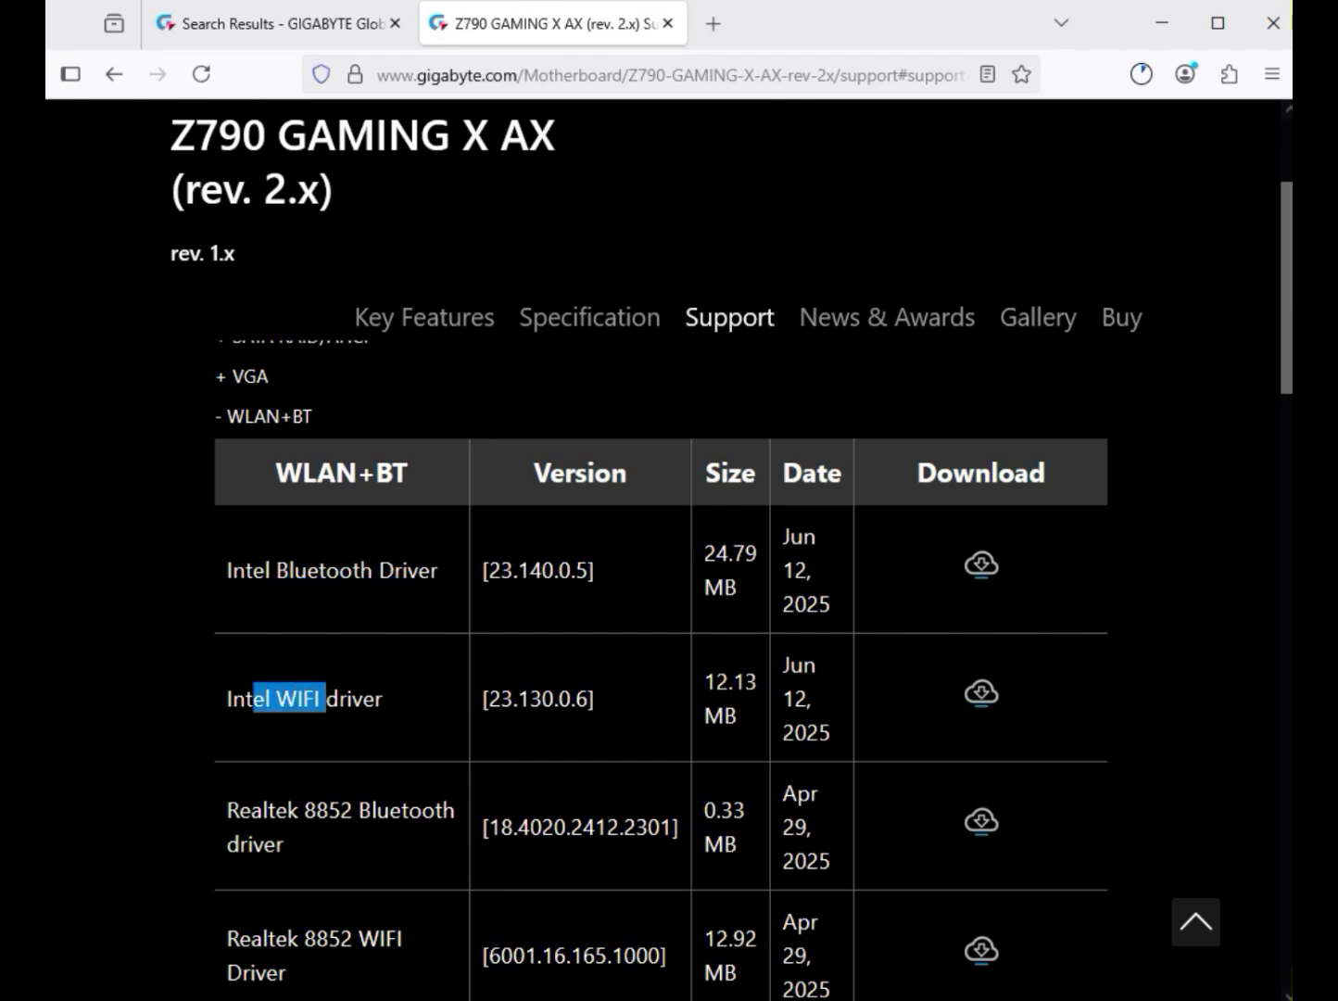
Download the Intel WIFI driver version 23.130.0.6 from the WLAN+BT list and open the folder containing the downloaded drivers.
left_click(982, 693)
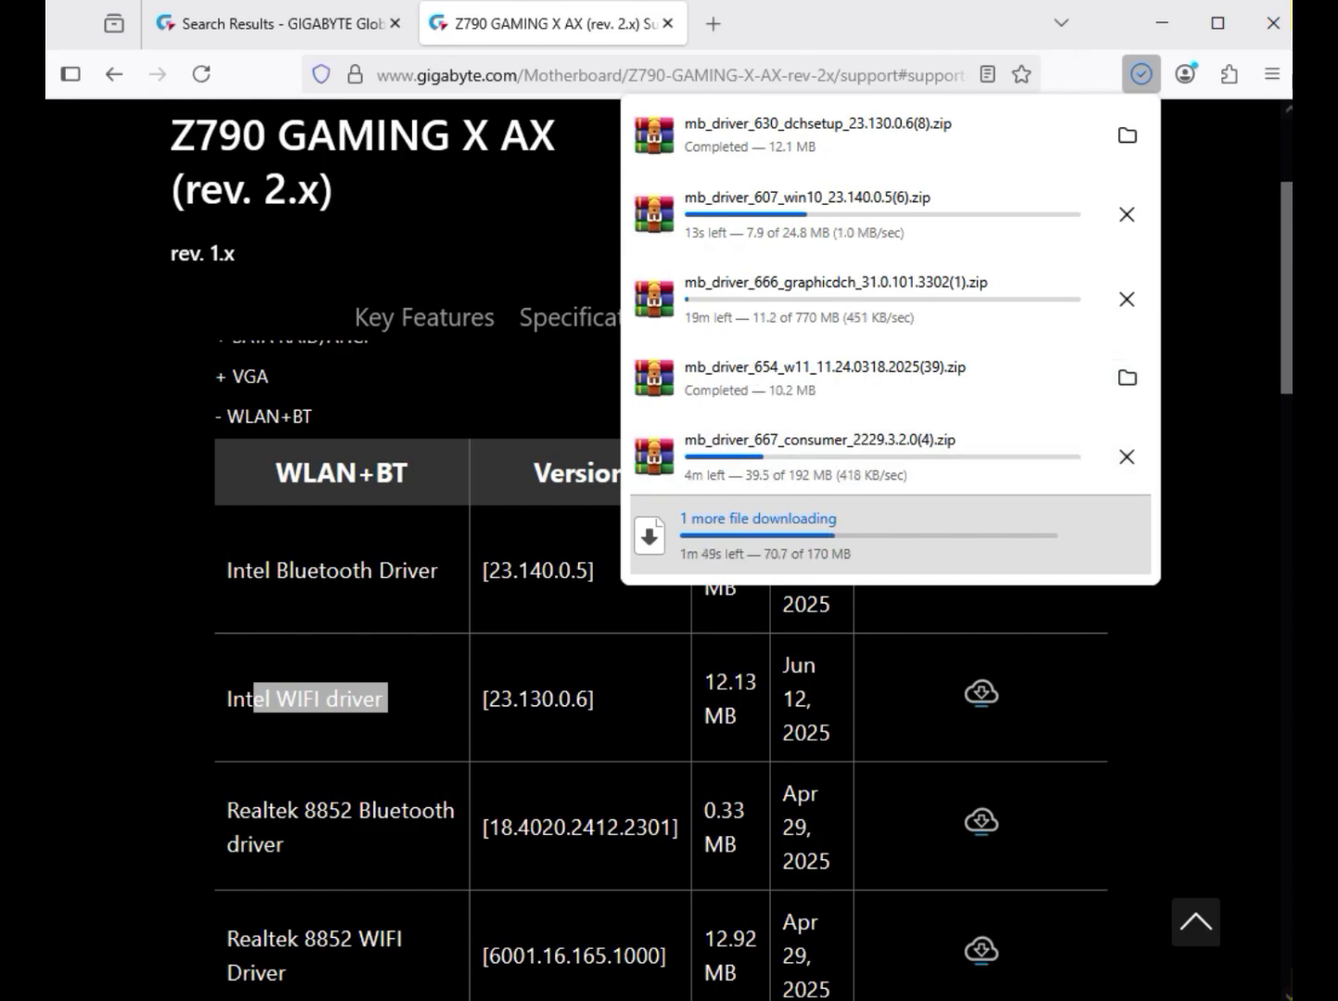
left_click(1127, 377)
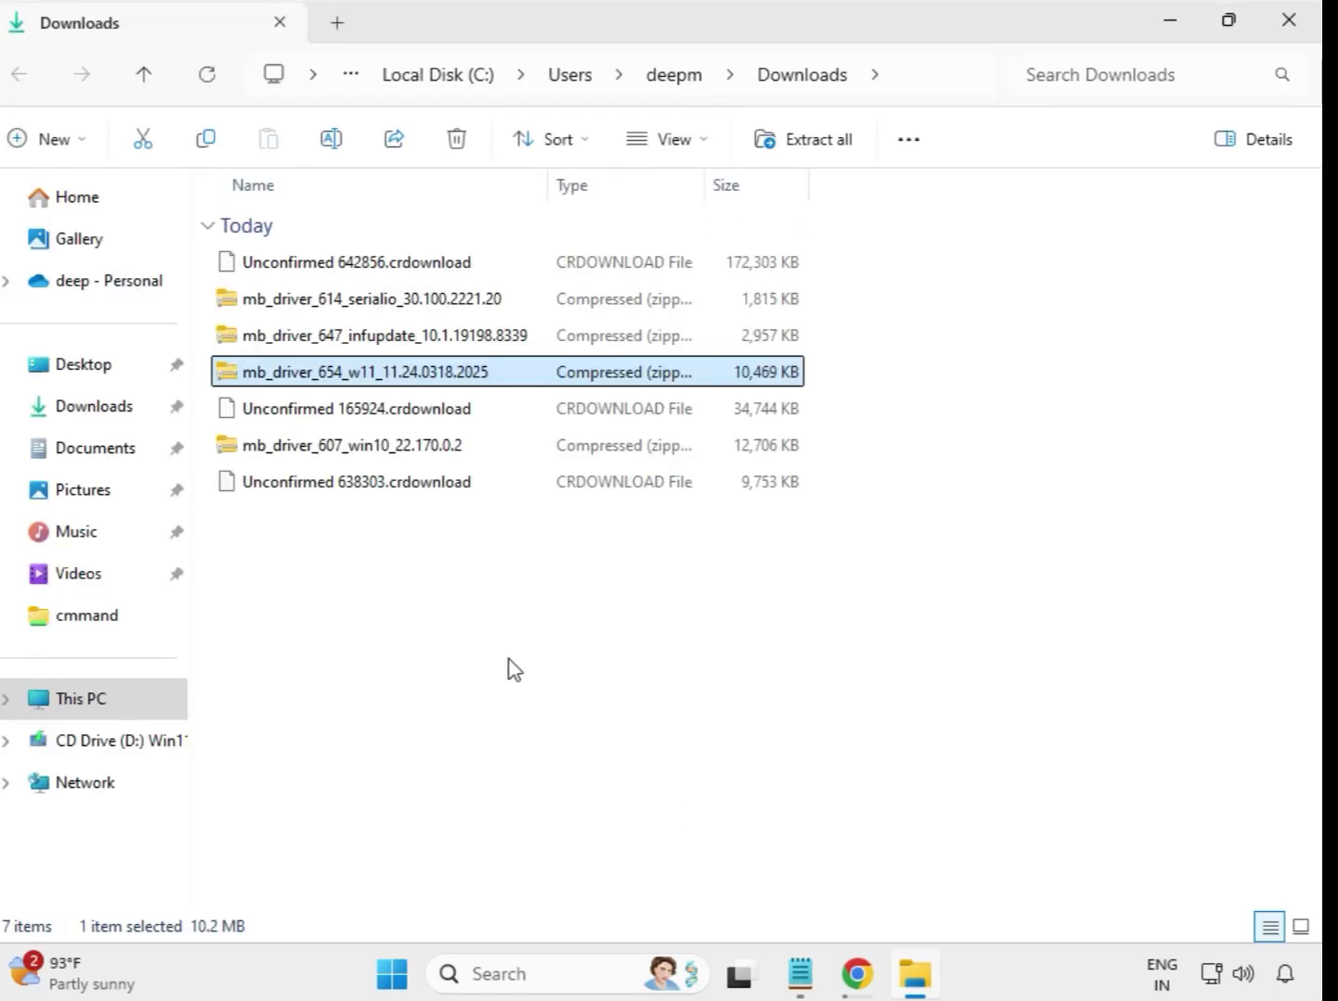
left_click_drag(489, 596, 452, 252)
left_click(716, 619)
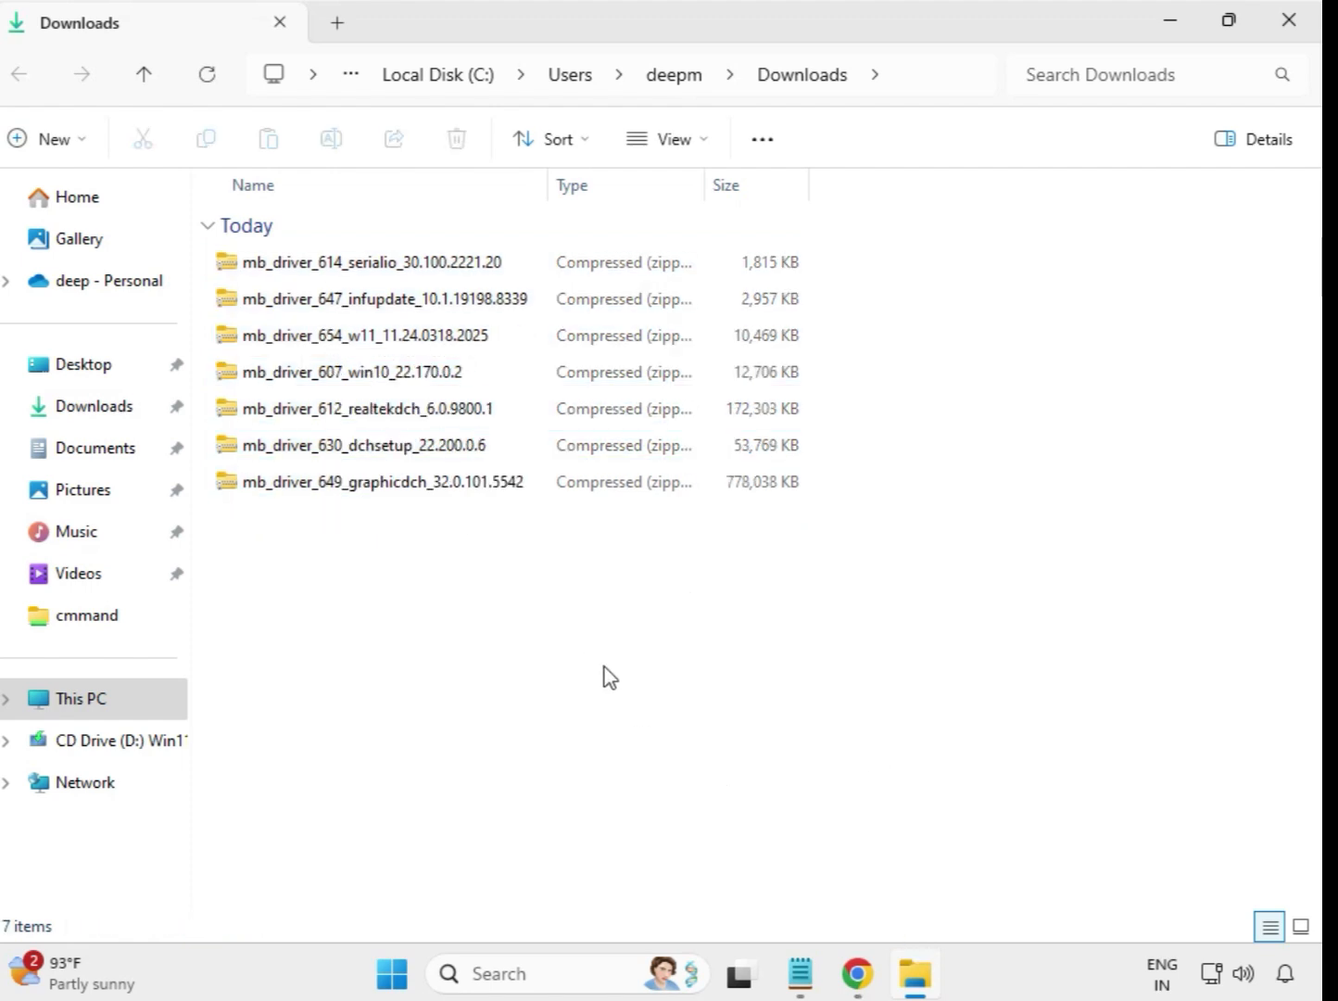
Extract the mb_driver_614_serialio_30.100.2221.20 archive to its same-named folder in Downloads and close the extracted folder's window.
left_click(346, 269)
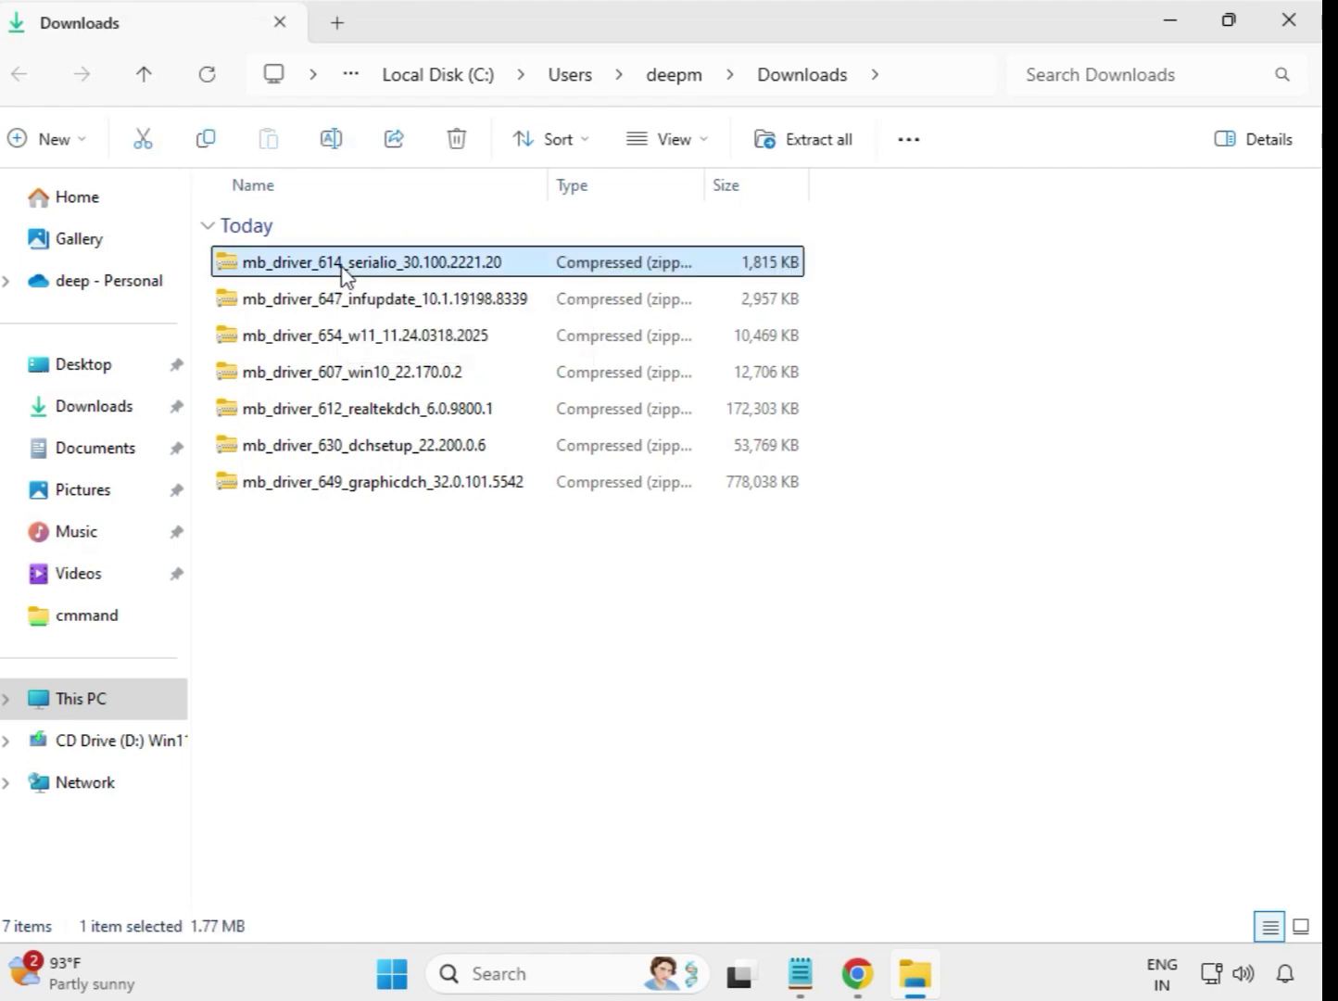
right_click(346, 269)
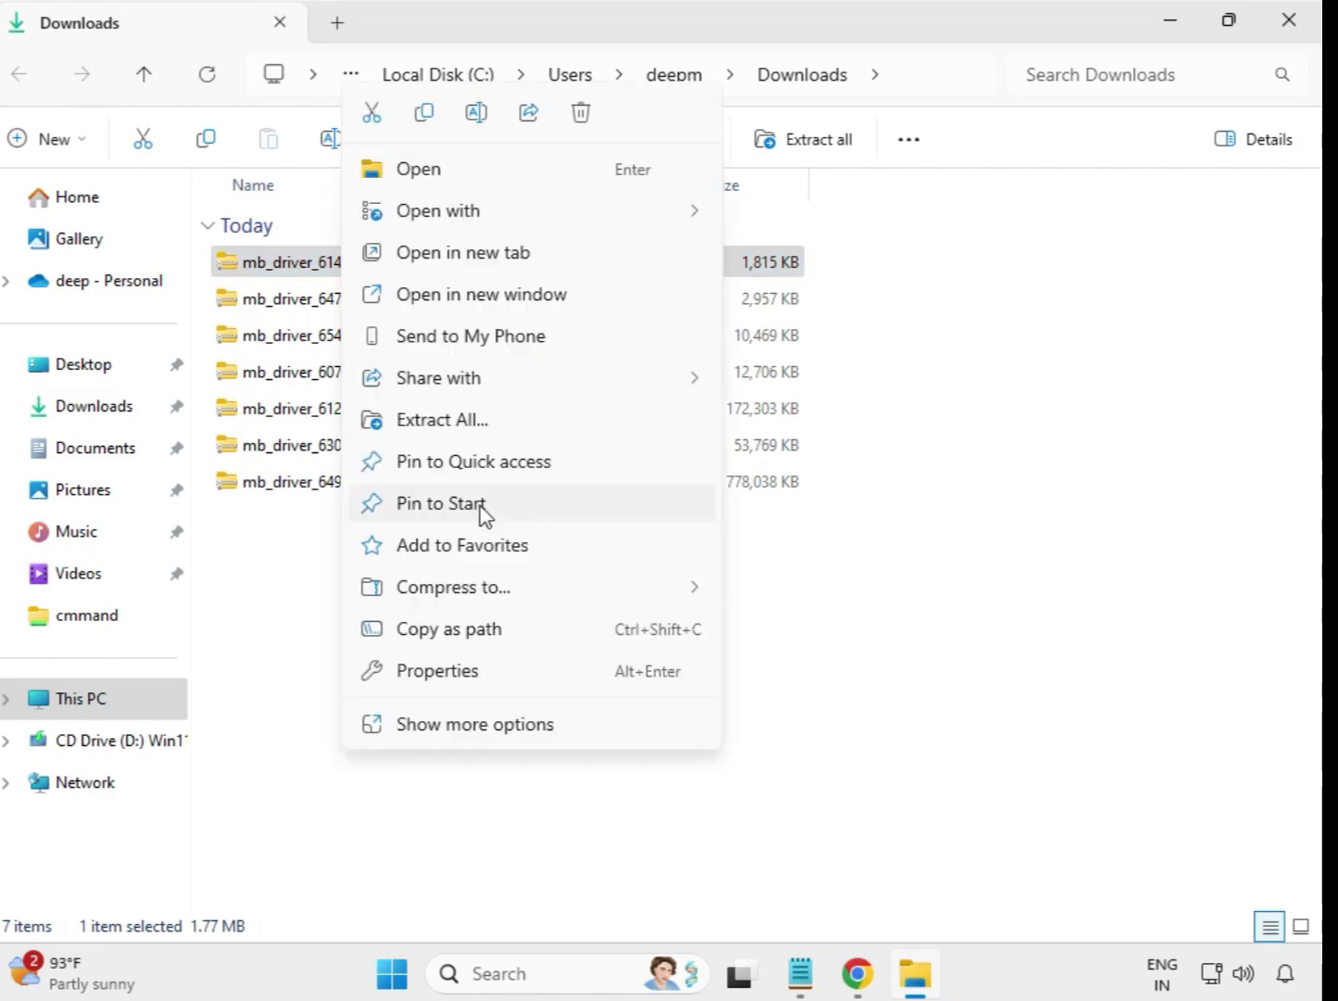
left_click(445, 421)
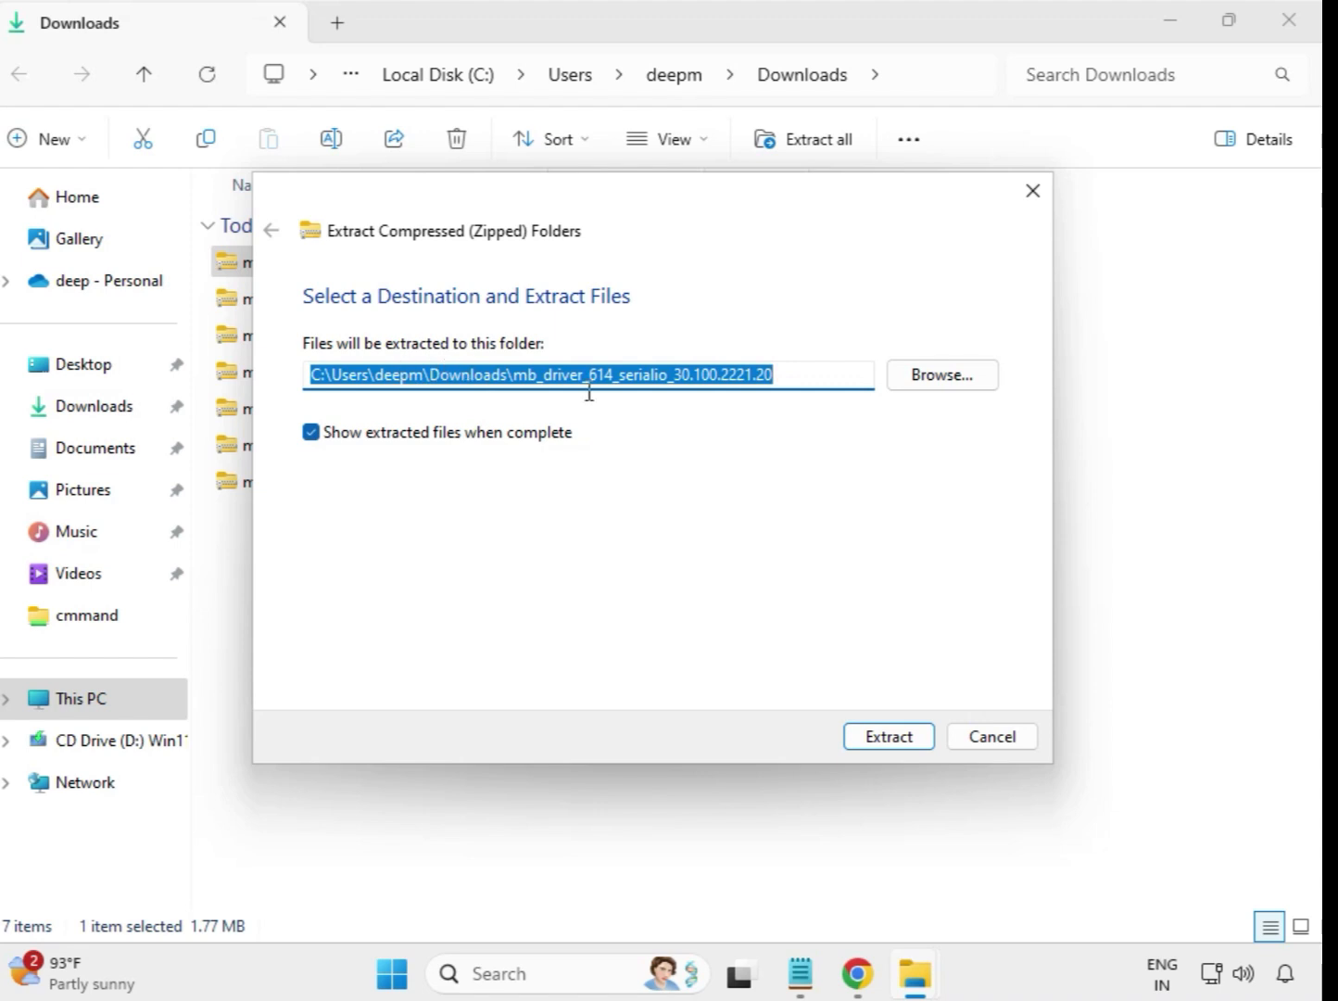
left_click(901, 738)
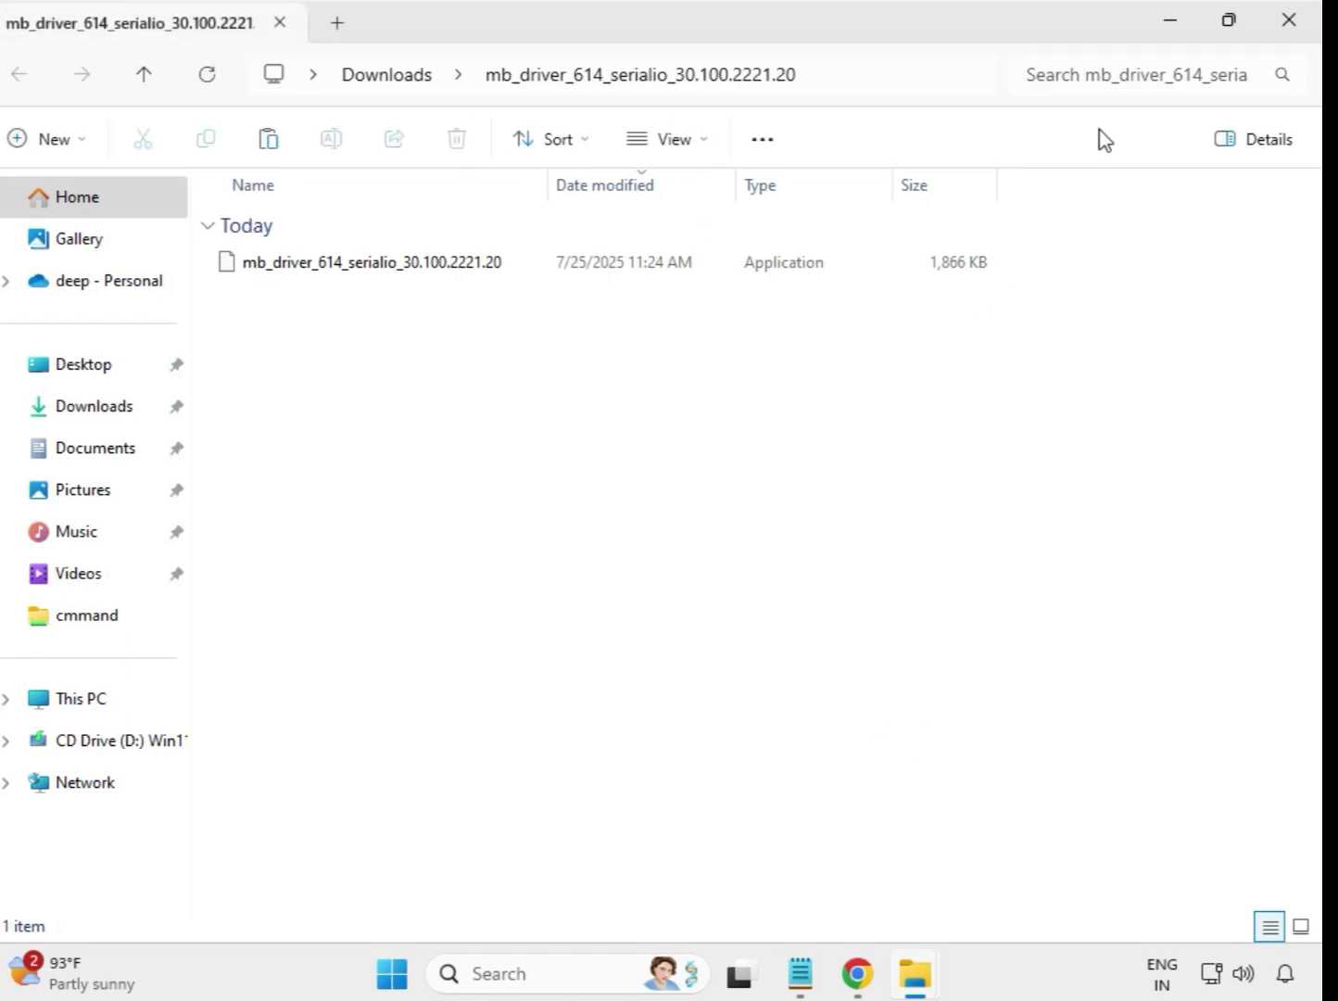
left_click(1293, 23)
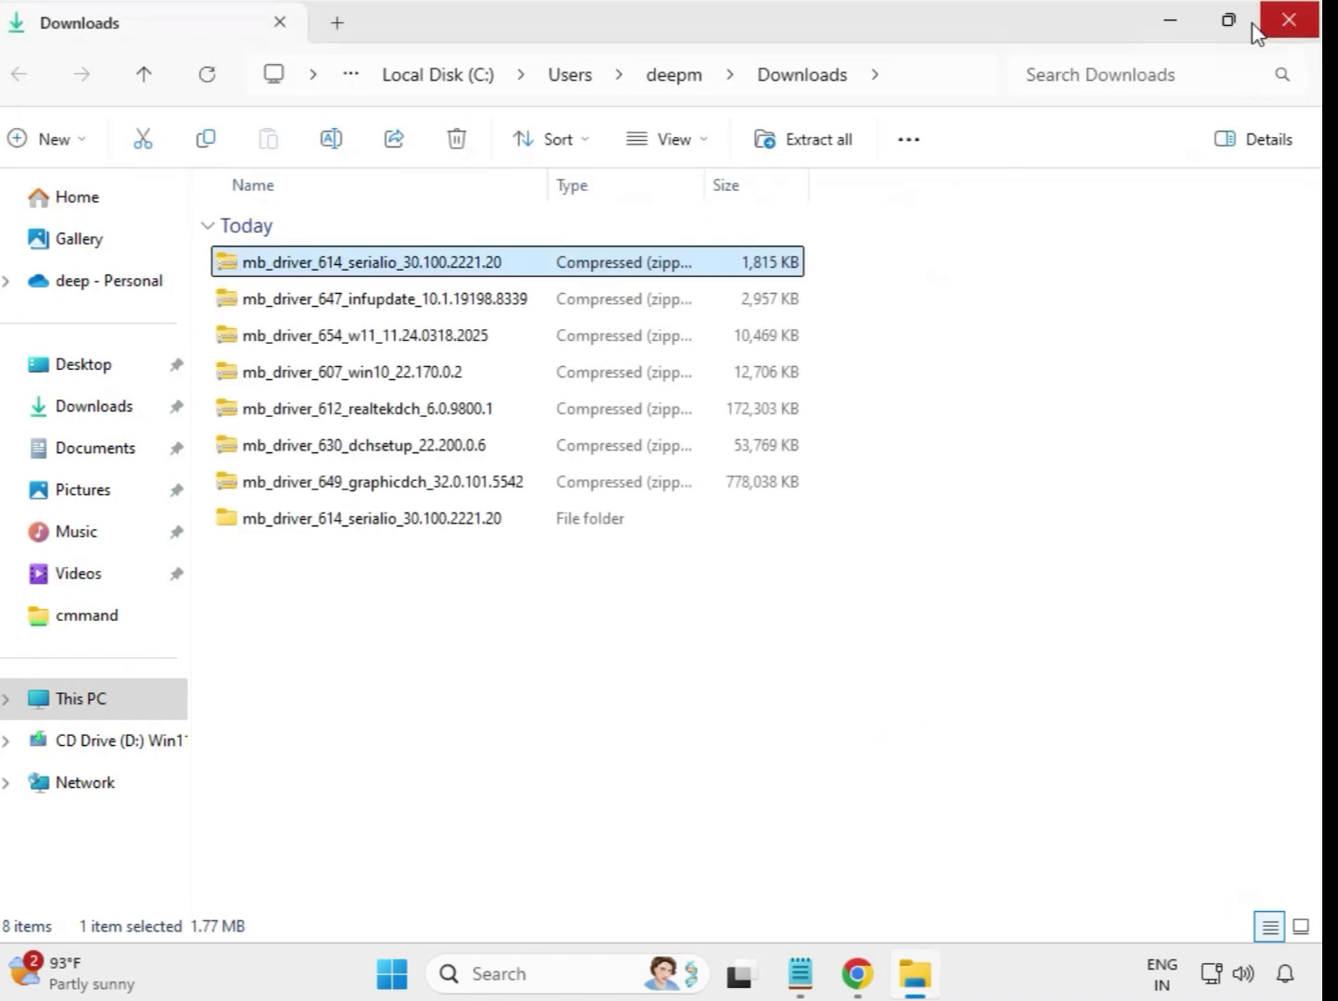
left_click(364, 538)
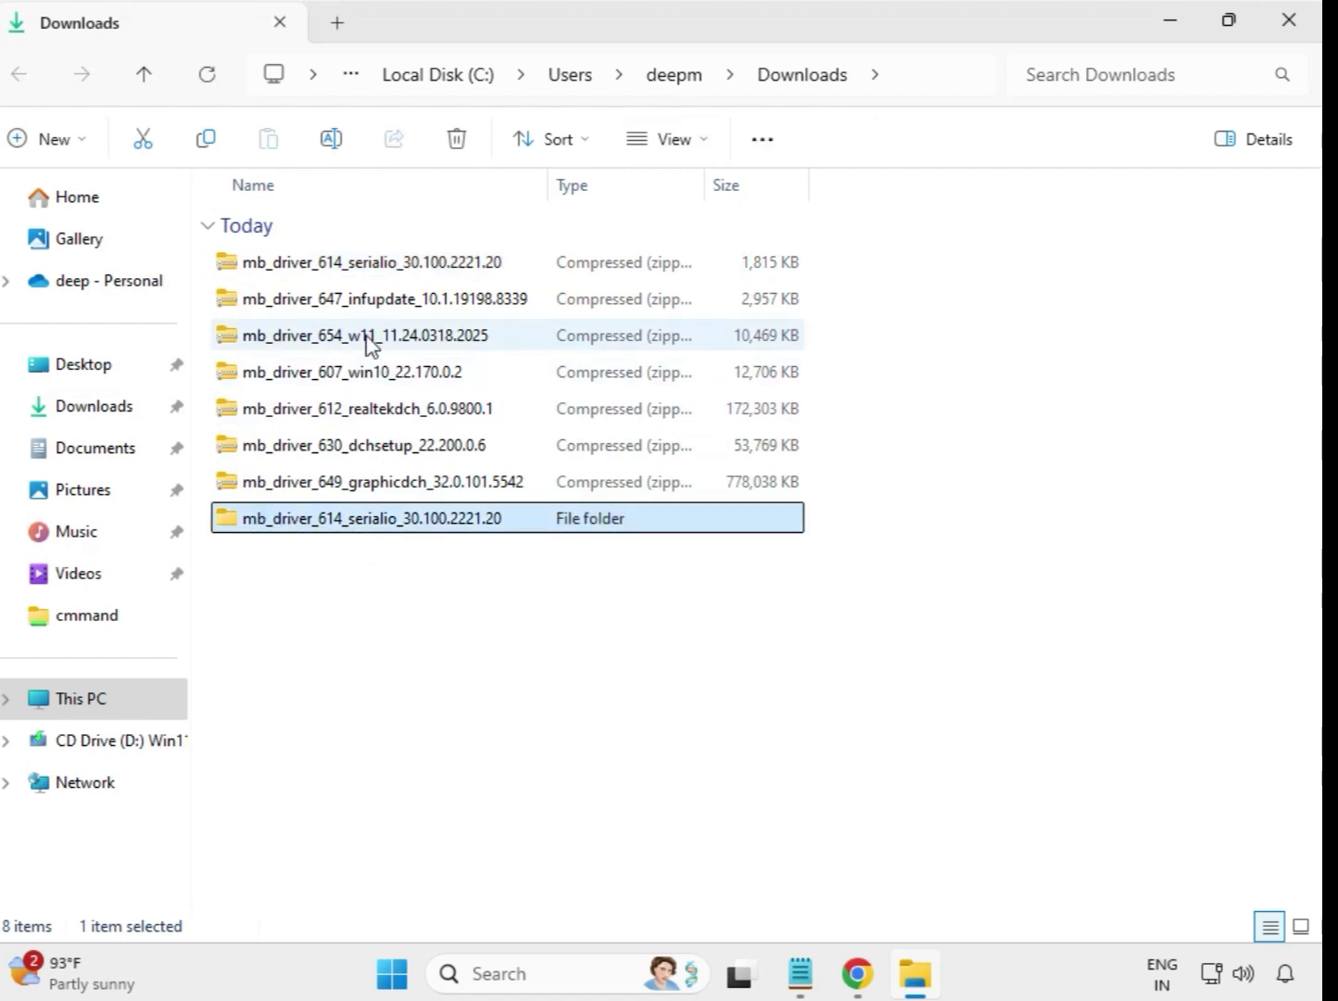
Extract the mb_driver_647_infupdate_10.1.19198.8339 archive to its same-named folder in Downloads and close the extracted folder's window.
left_click(351, 312)
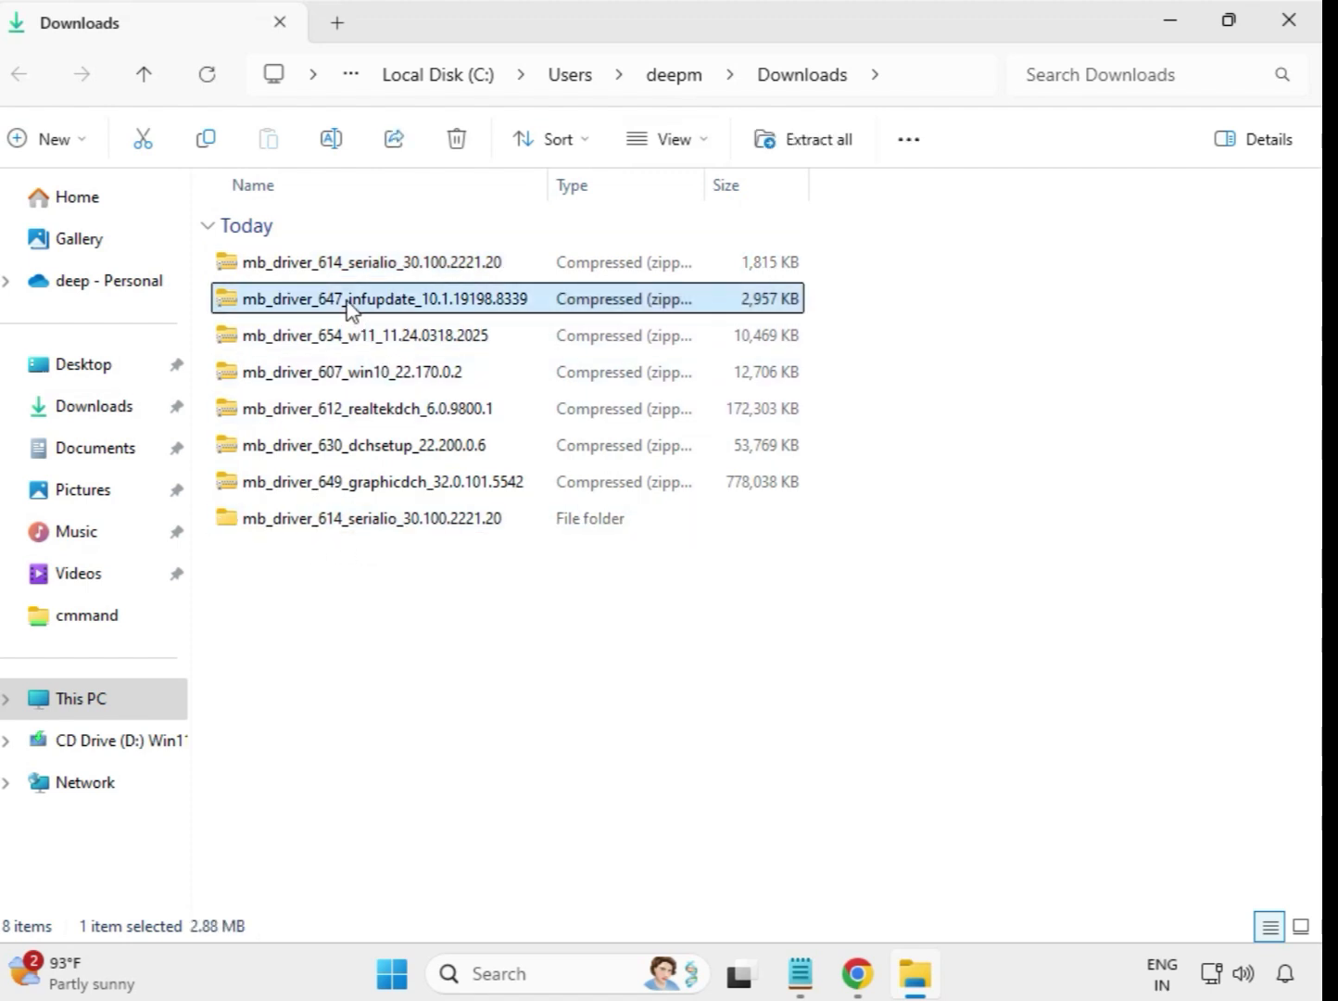
right_click(349, 309)
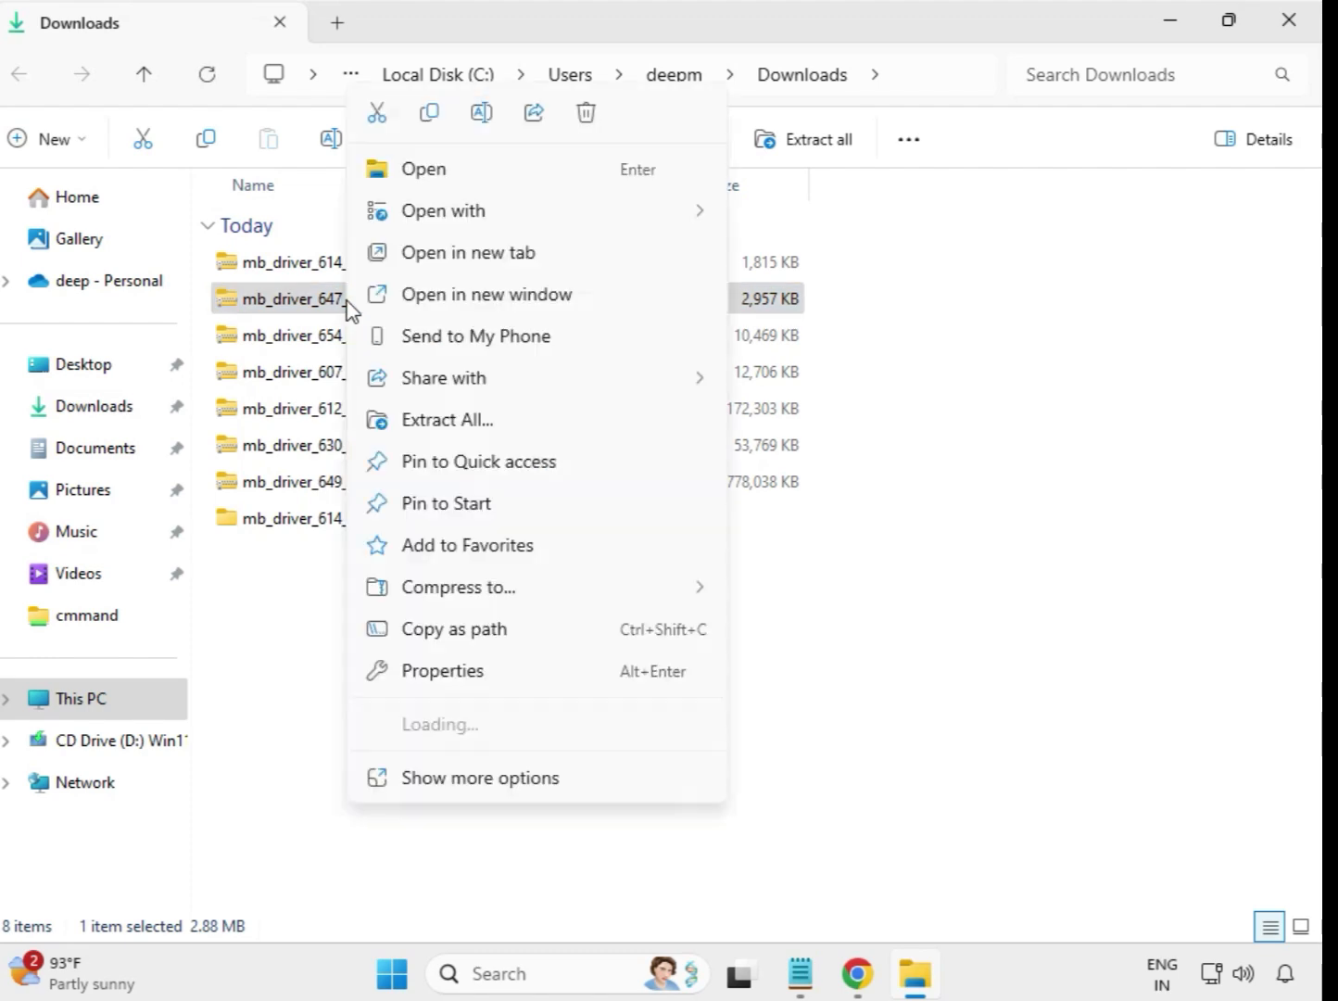
left_click(453, 430)
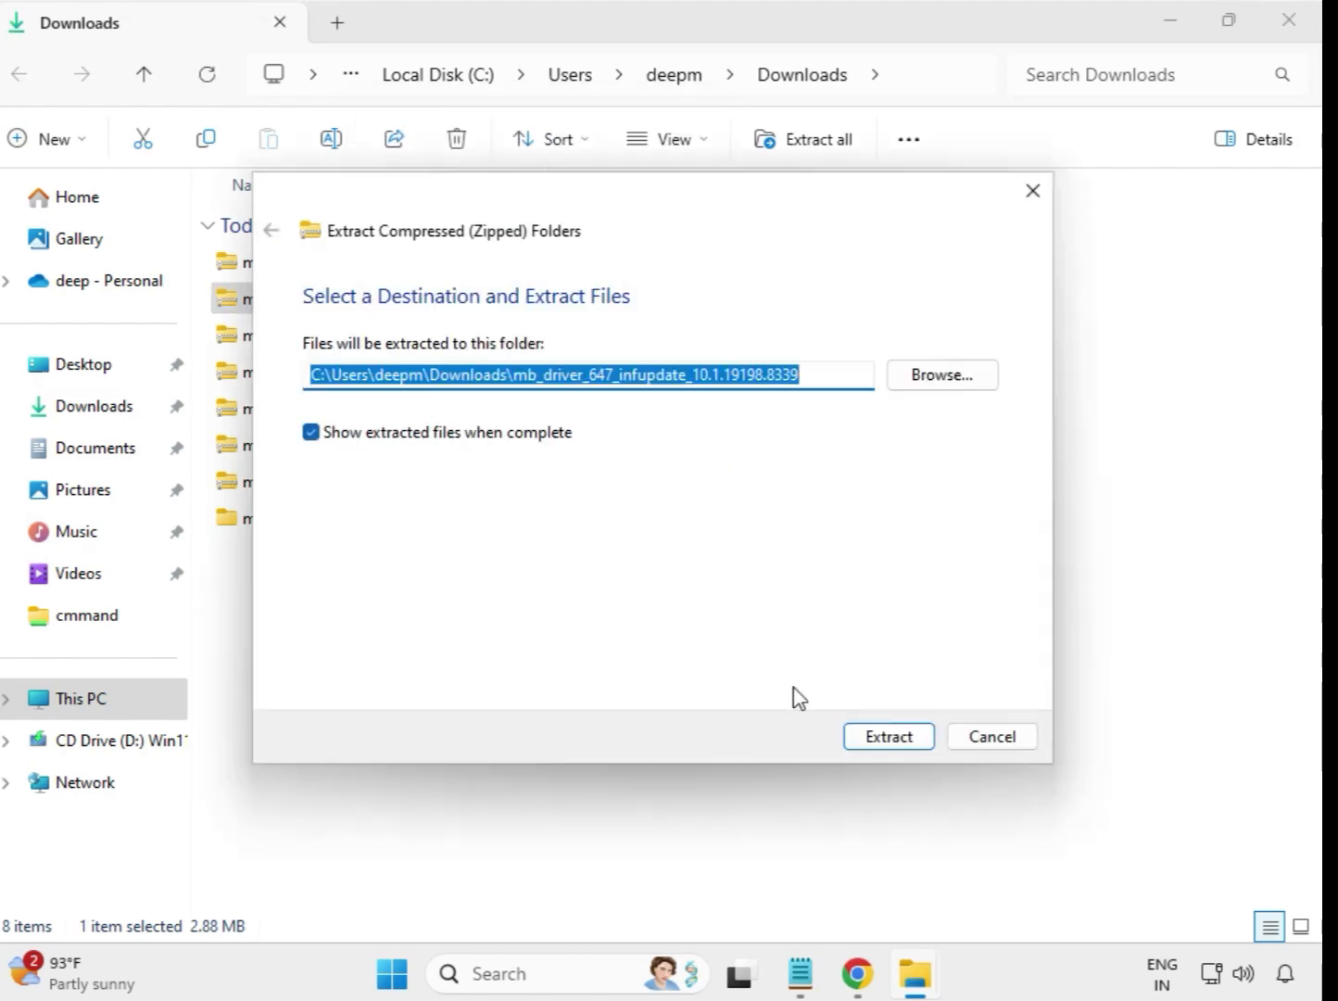
left_click(871, 742)
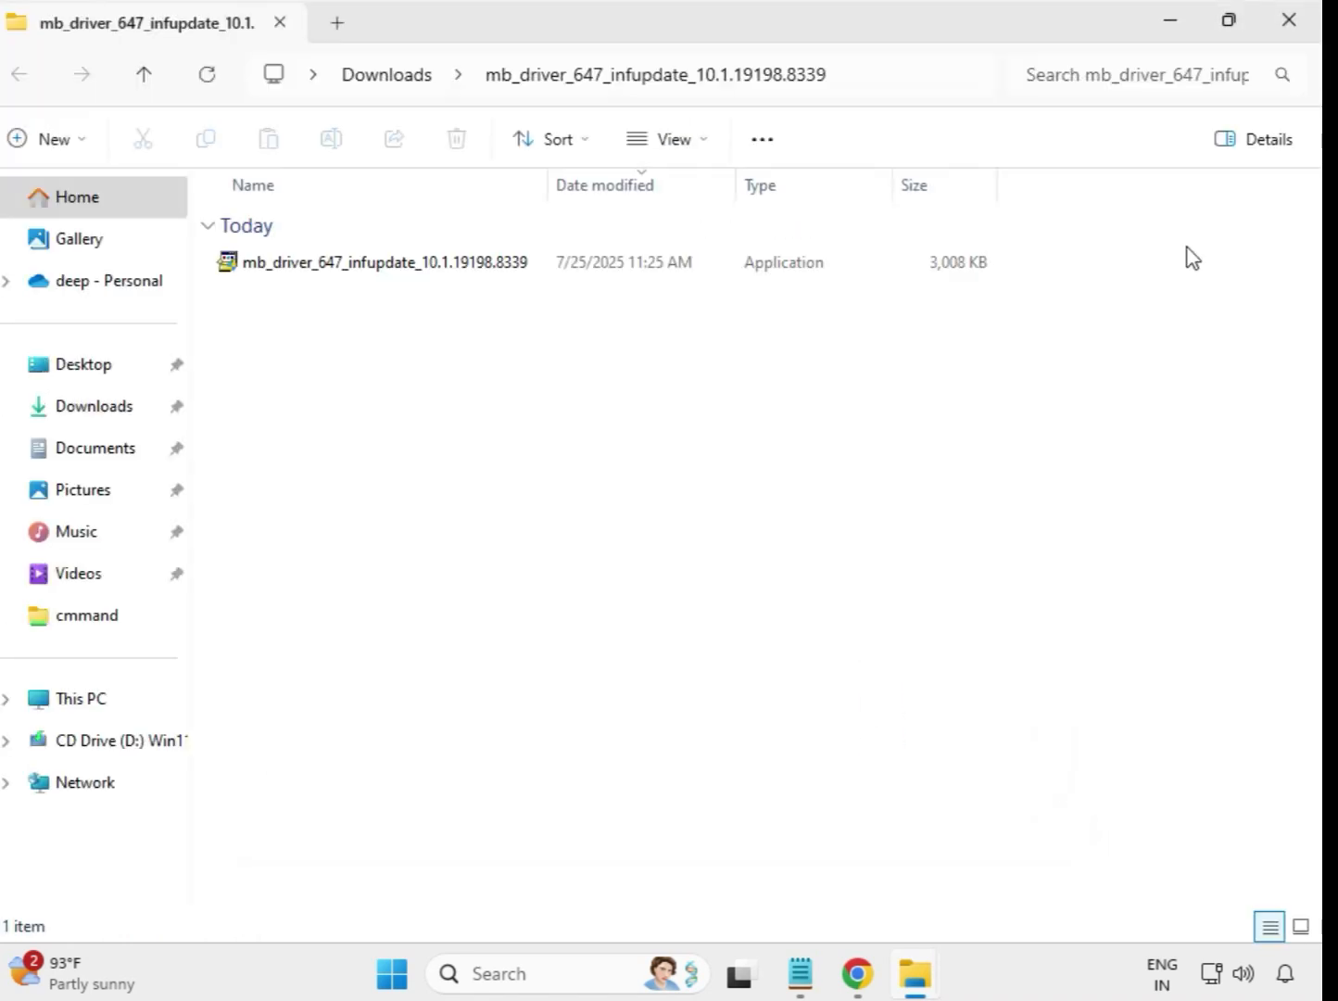
left_click(1289, 22)
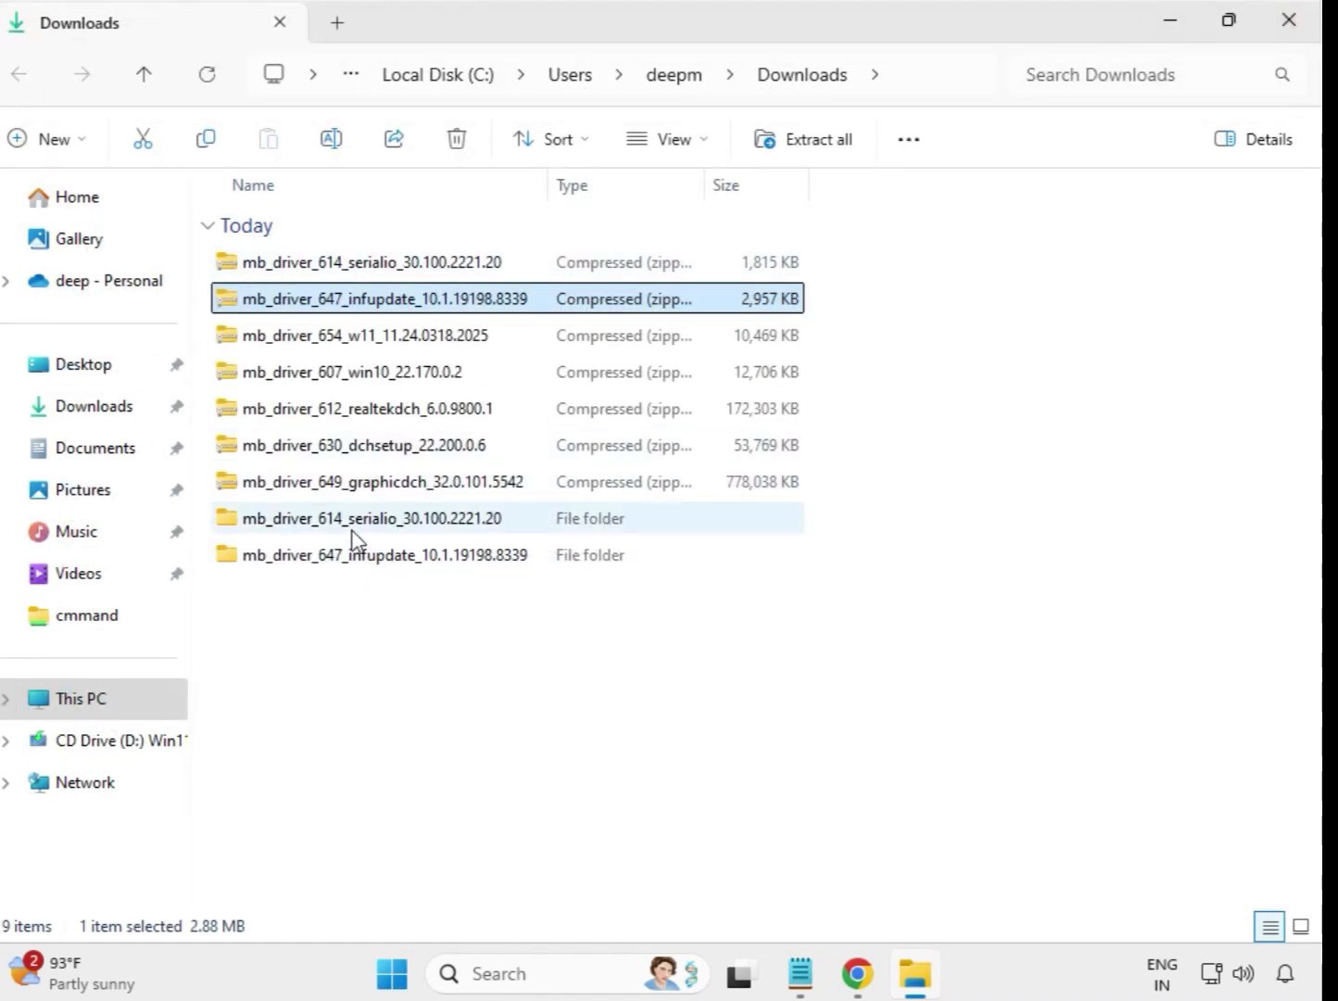
Extract the mb_driver_654_w11_11.24.0318.2025 archive to its same-named folder in Downloads and close the extracted folder's window.
left_click(341, 345)
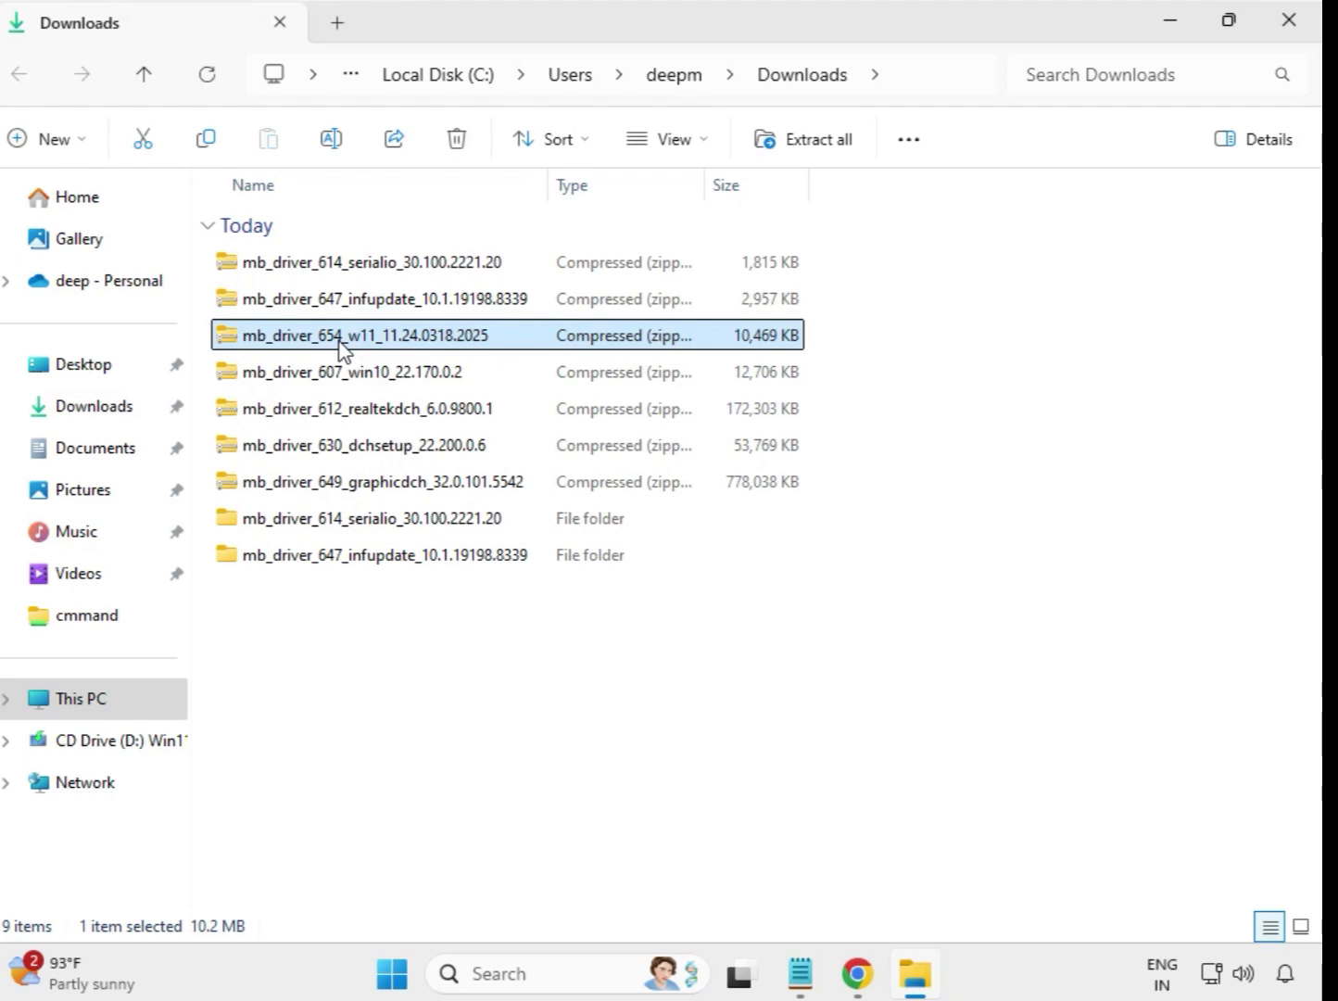
right_click(340, 343)
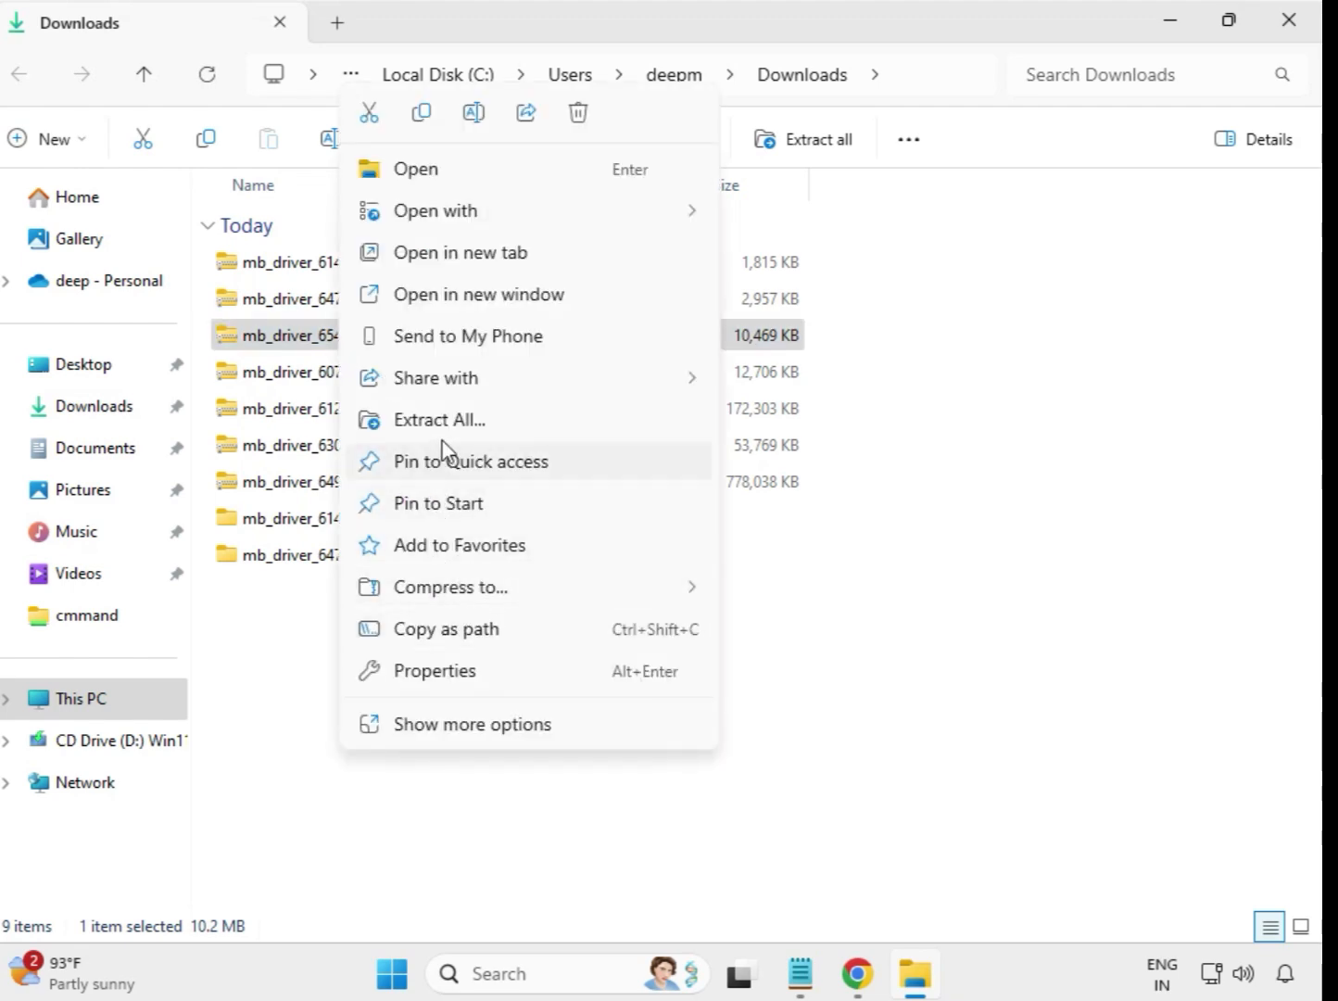
left_click(463, 424)
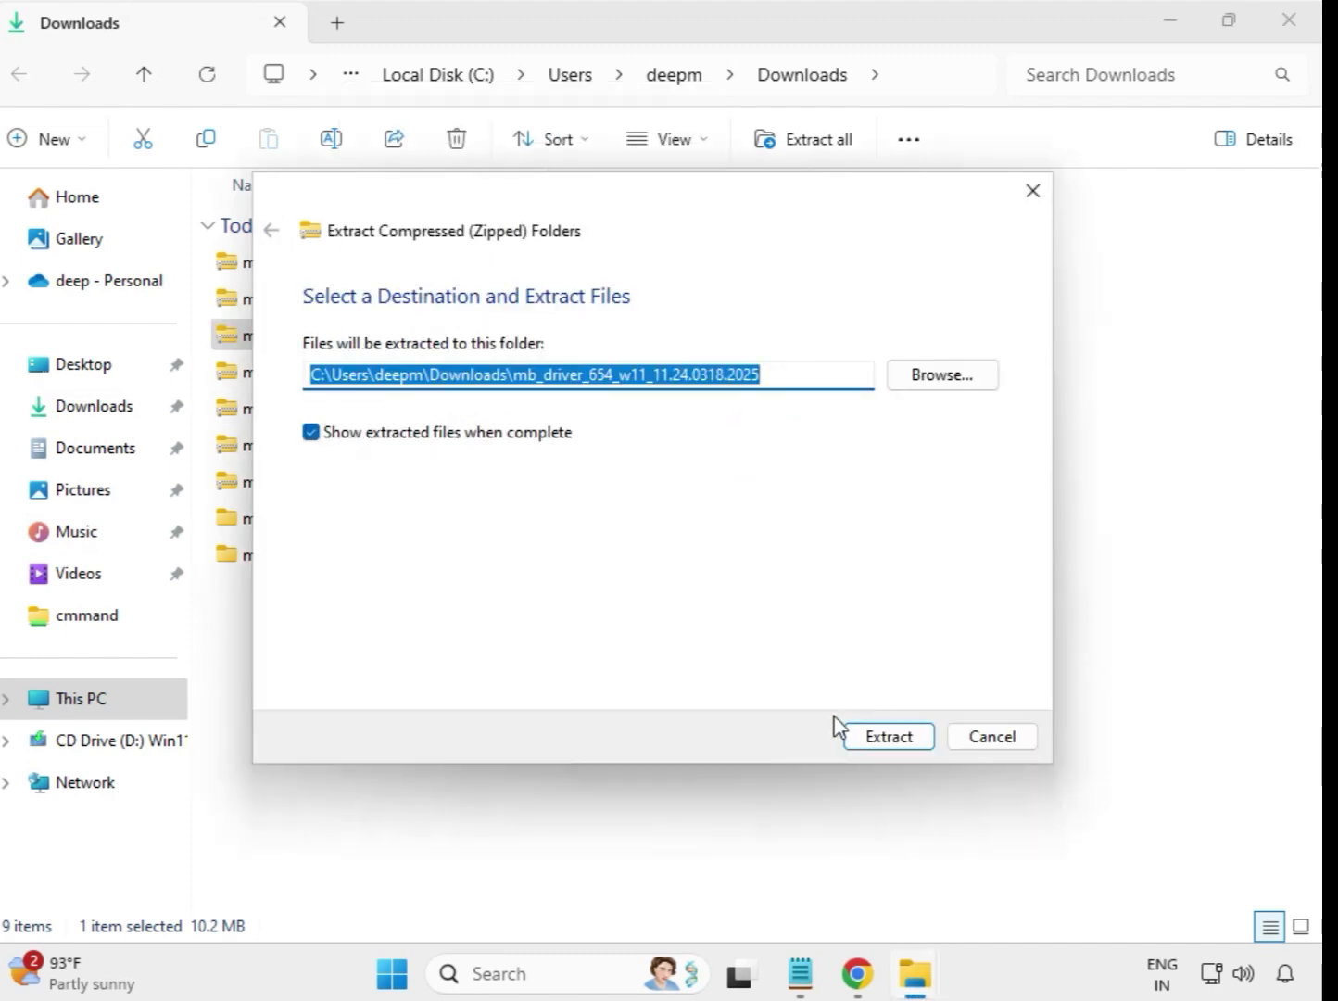
left_click(873, 741)
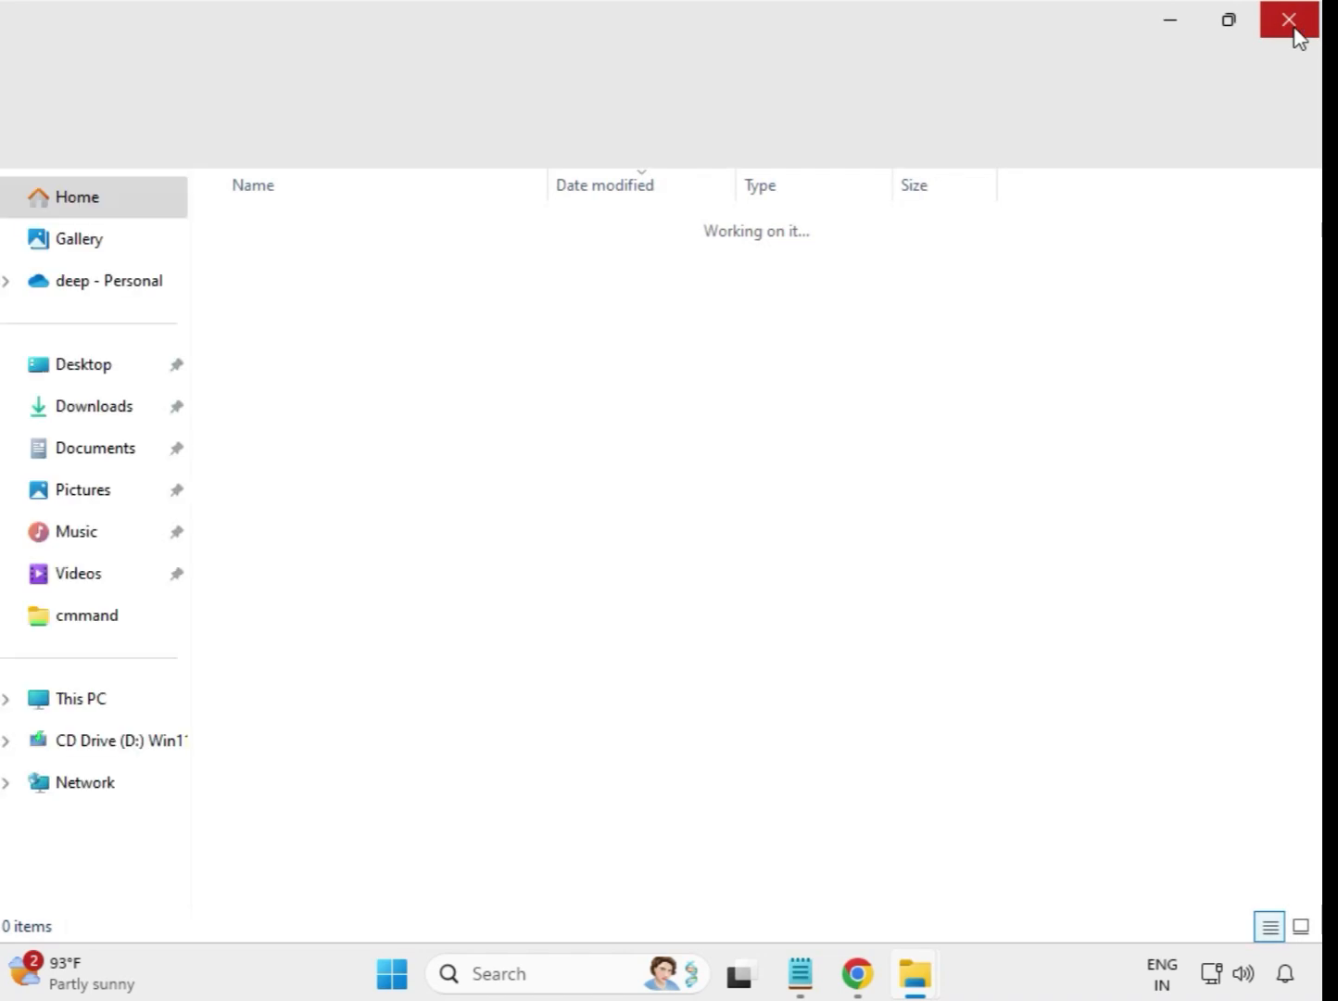
left_click(1290, 21)
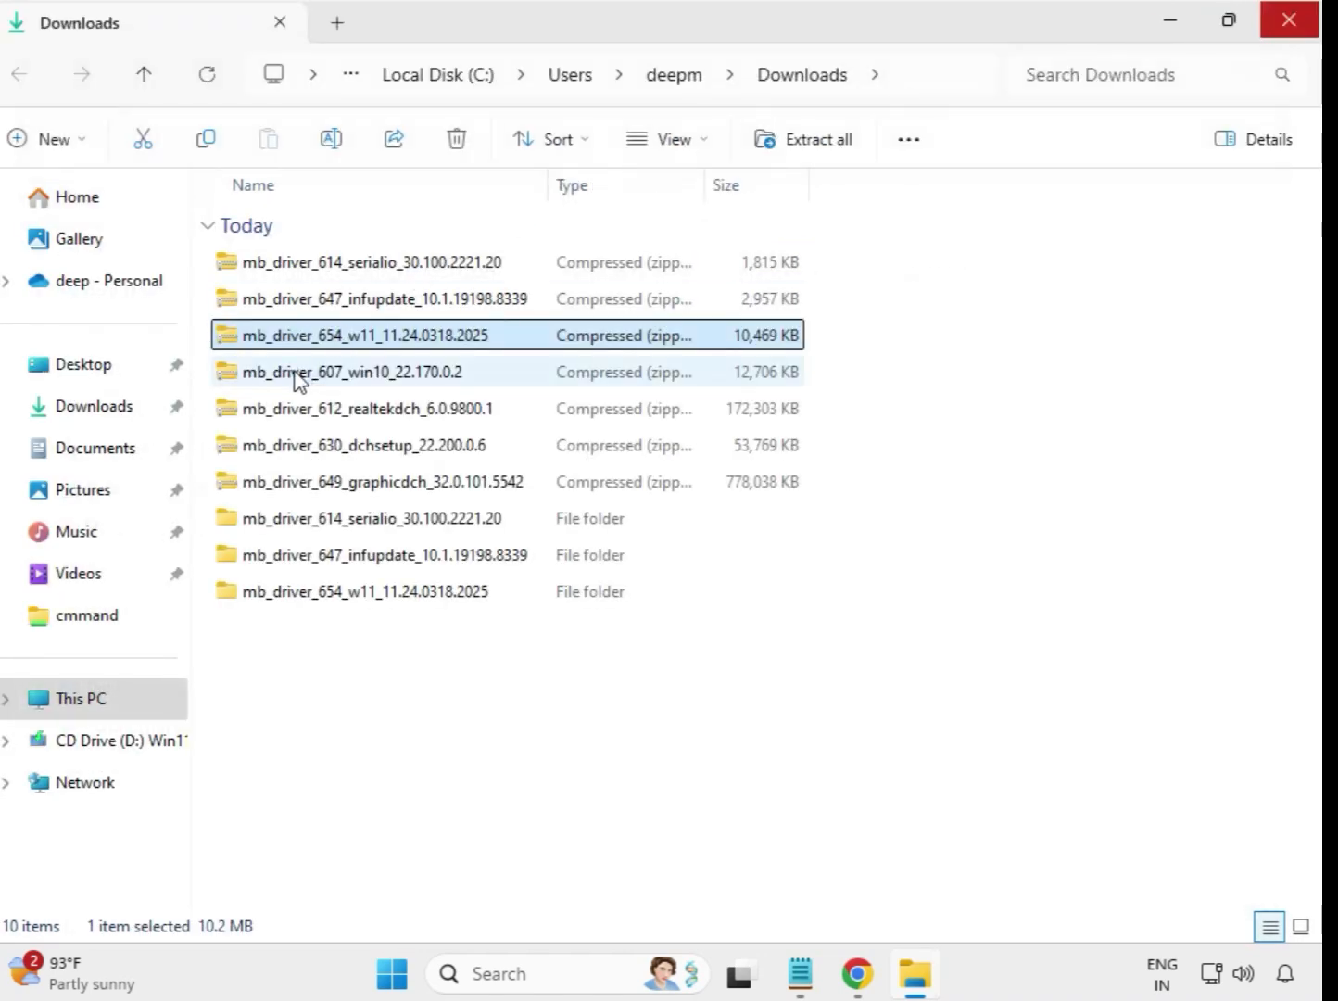
Extract the mb_driver_607_win10_22.170.0.2 archive to its same-named folder in Downloads and close the extracted folder's window.
left_click(303, 381)
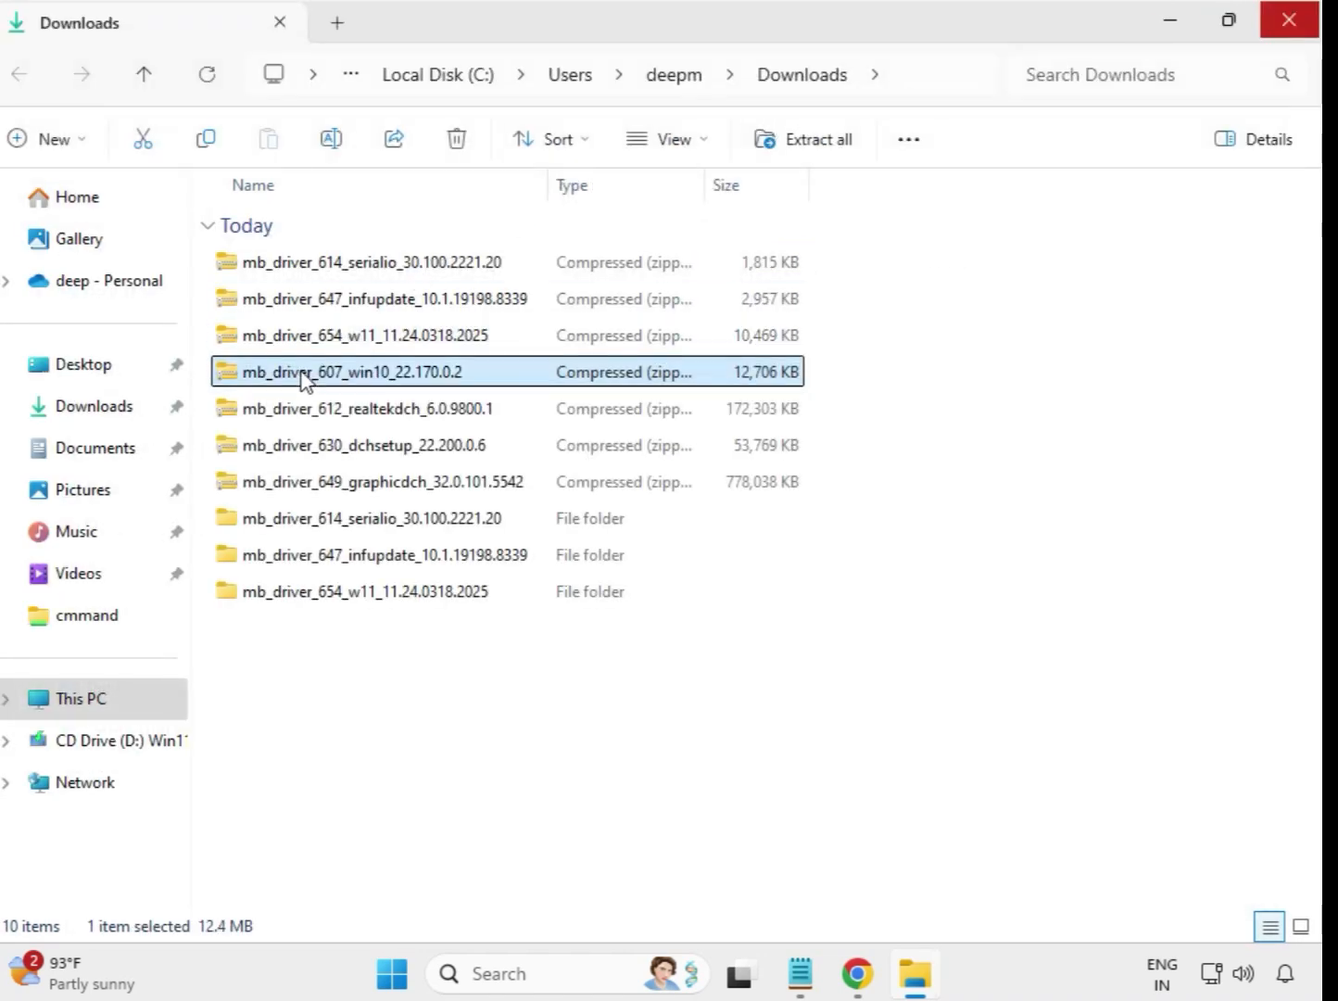
right_click(304, 381)
left_click(410, 419)
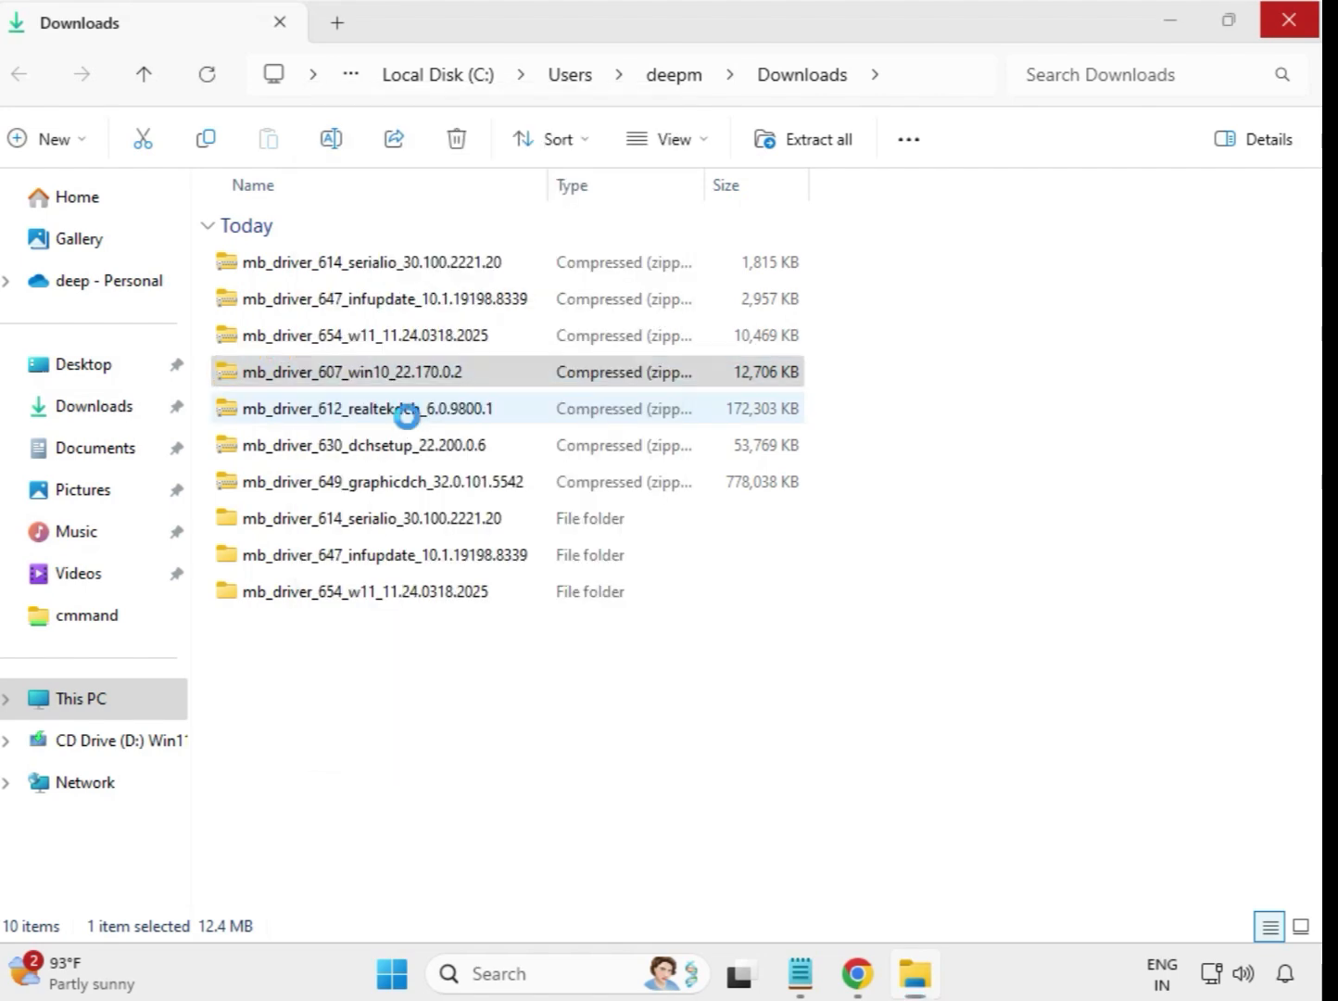
left_click(895, 736)
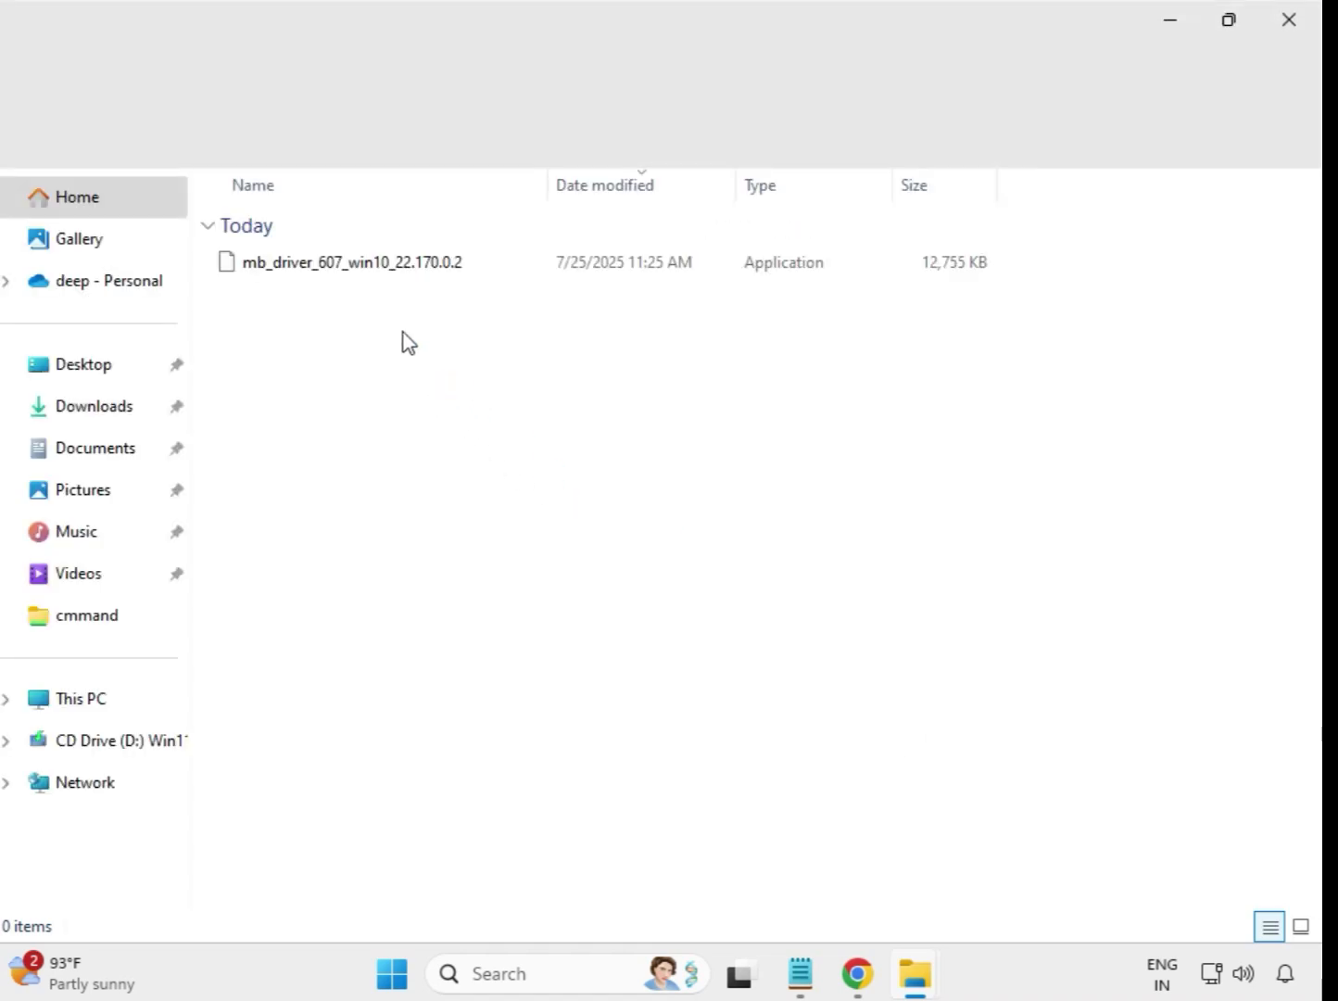
left_click(1307, 19)
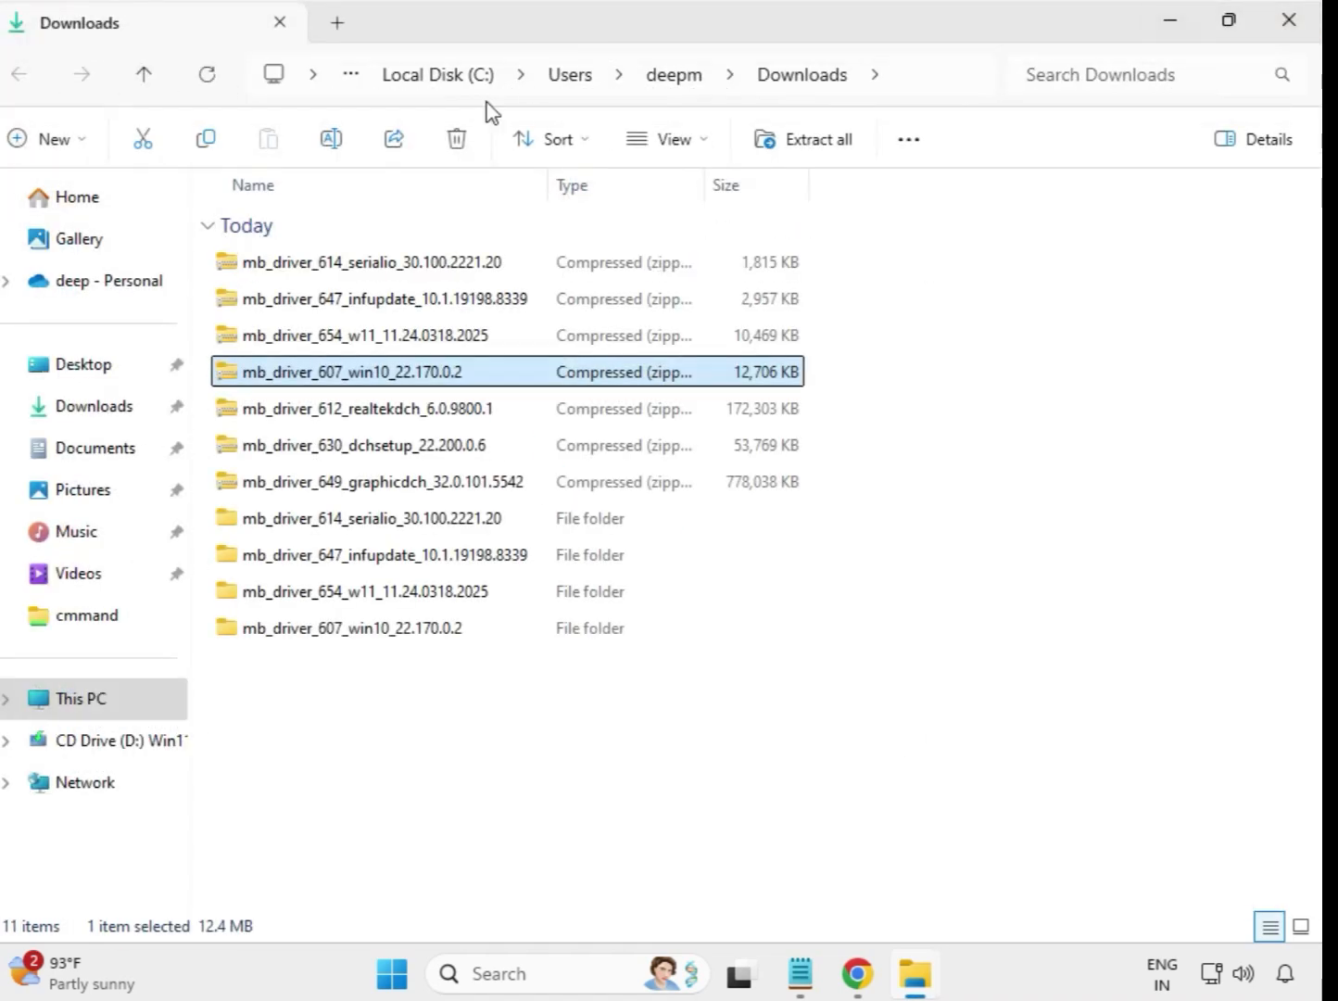
Extract the mb_driver_612_realtekdch_6.0.9800.1 archive to its same-named folder in Downloads and close the extracted folder's window.
left_click(381, 421)
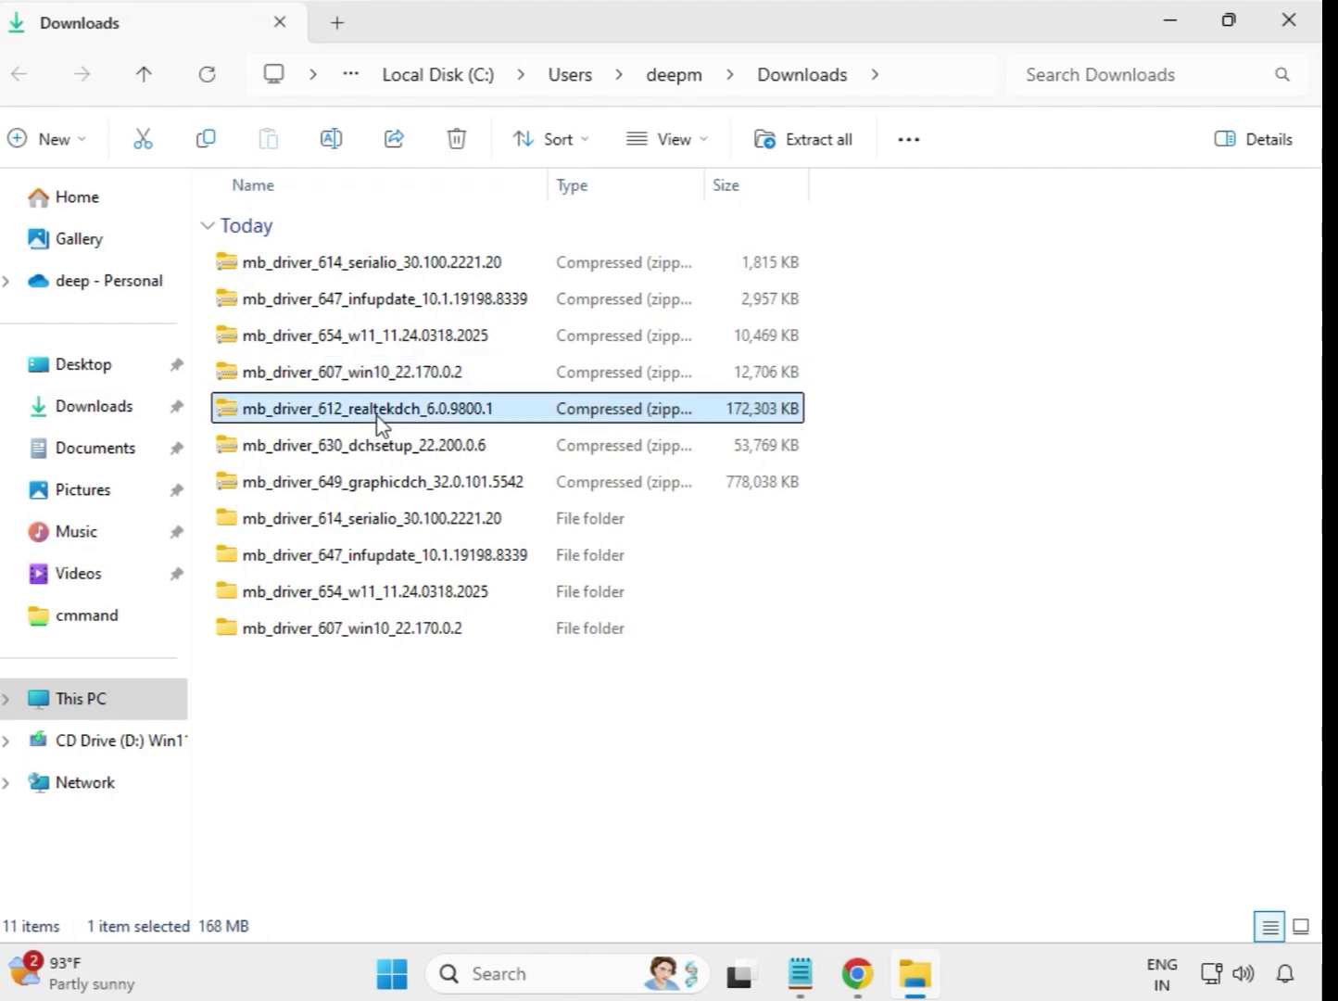
right_click(381, 422)
left_click(519, 422)
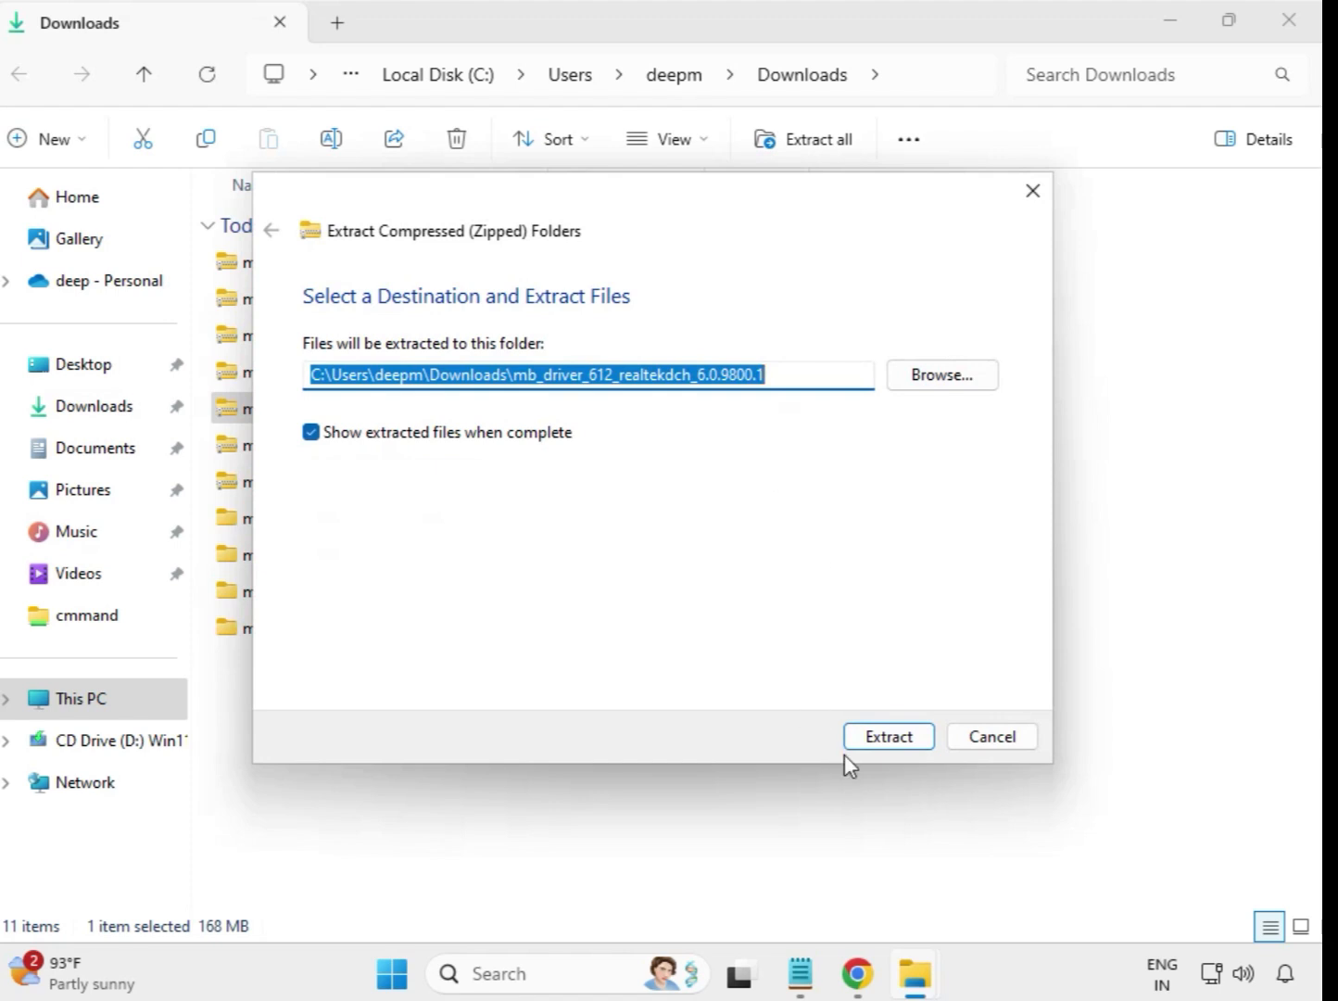
left_click(877, 744)
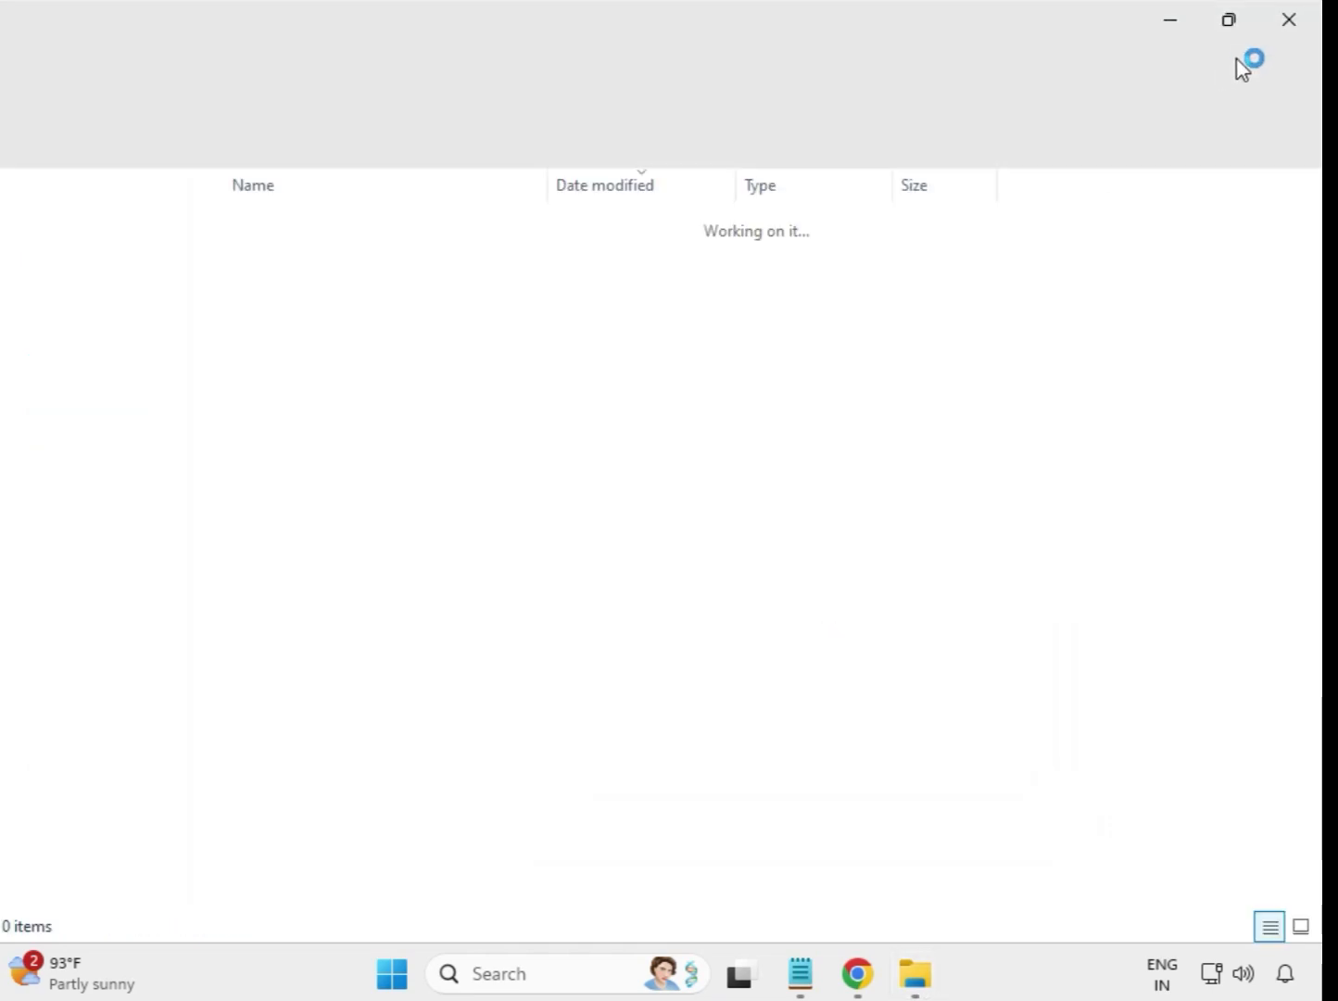
left_click(1294, 28)
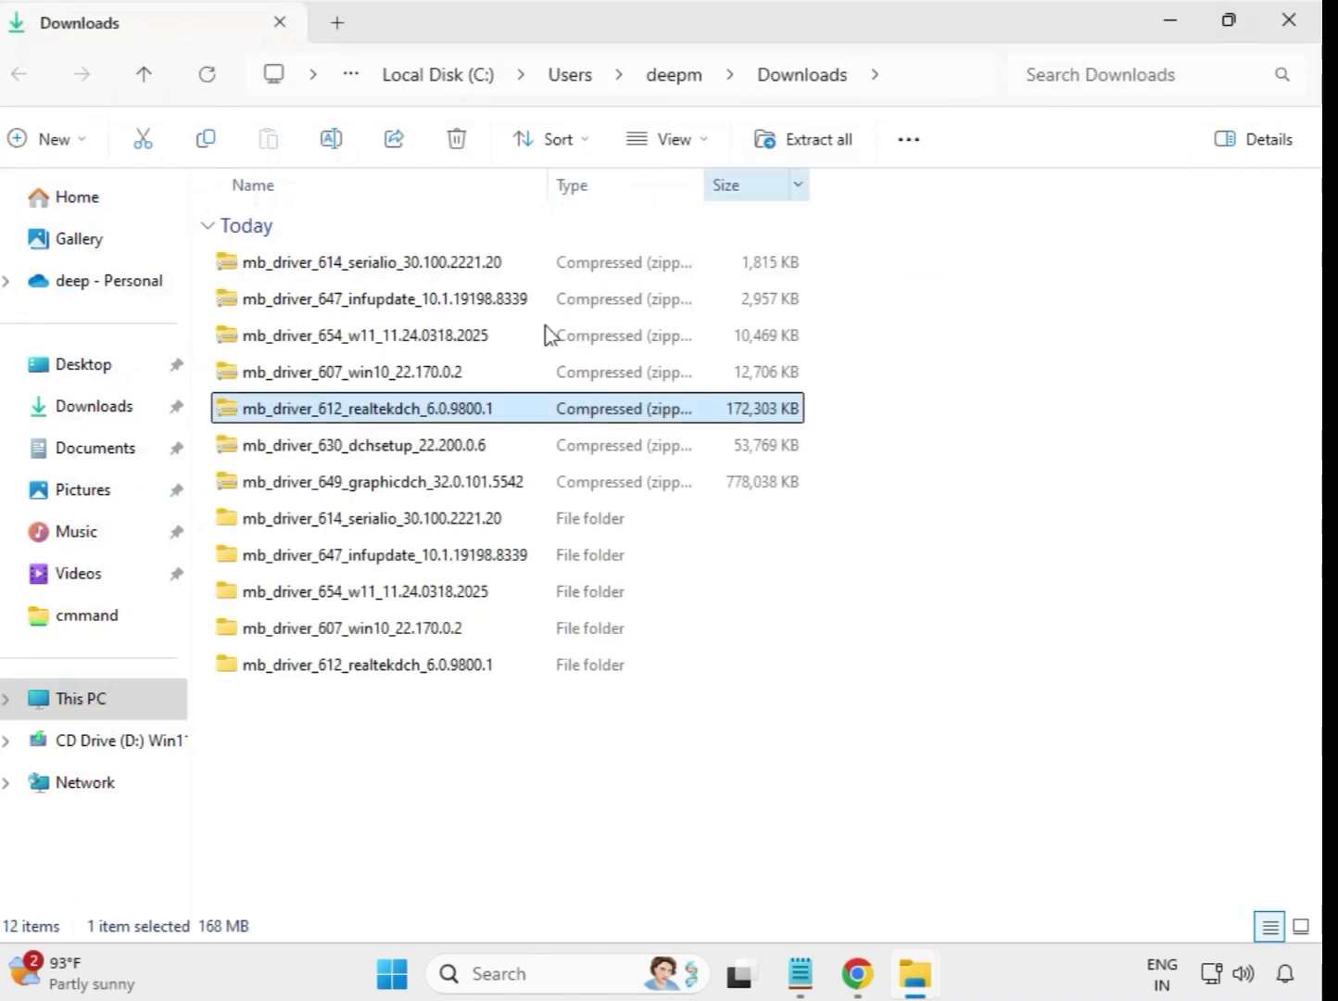
Extract the mb_driver_630_dchsetup_22.200.0.6 archive to its same-named folder in Downloads and close the extracted folder's window.
left_click(370, 453)
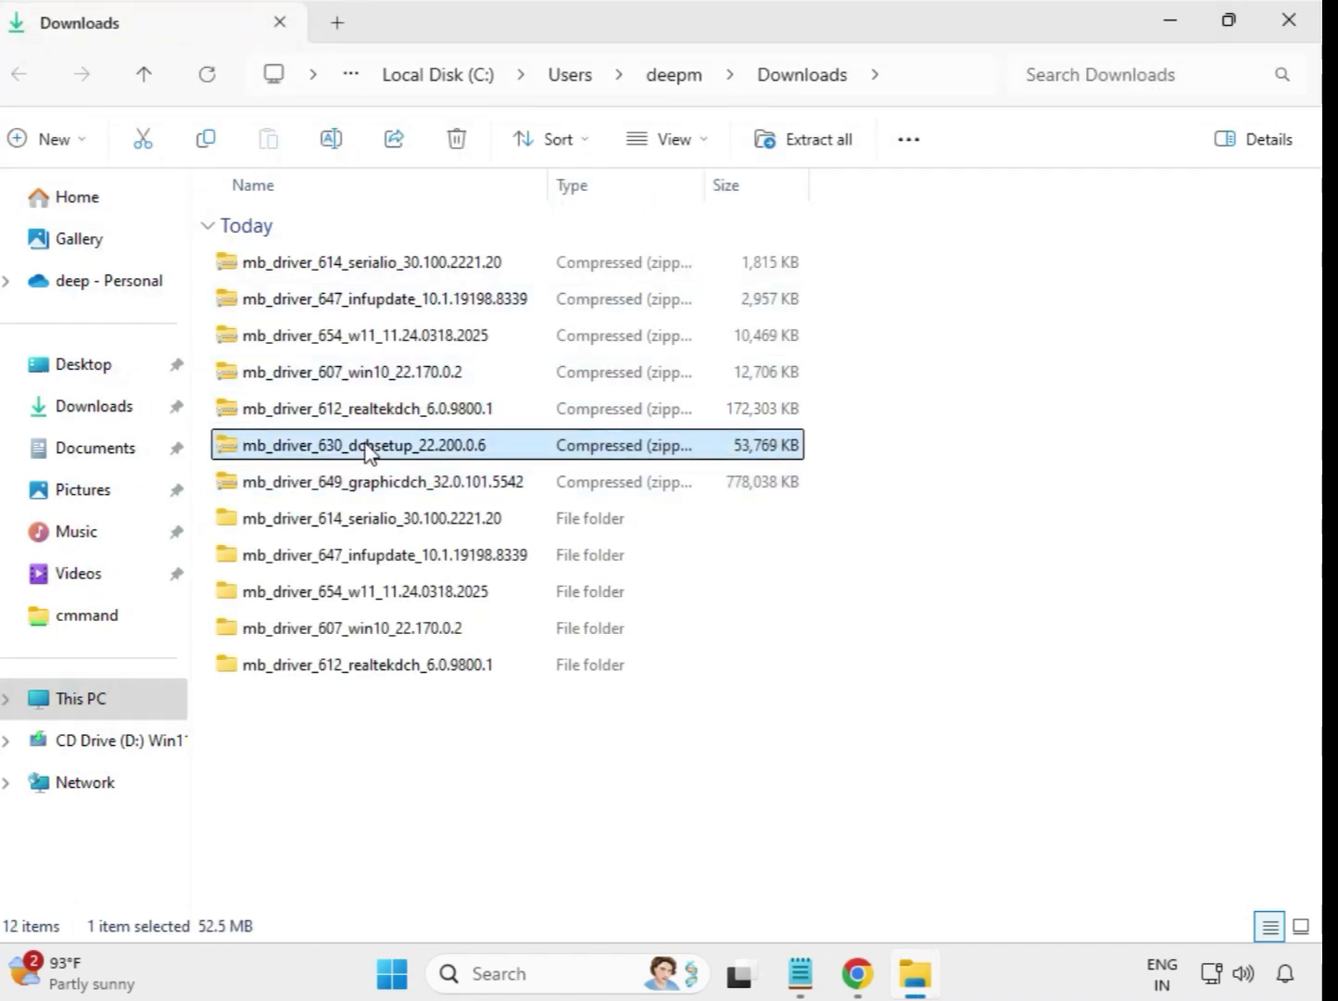
right_click(370, 453)
left_click(464, 429)
left_click(854, 738)
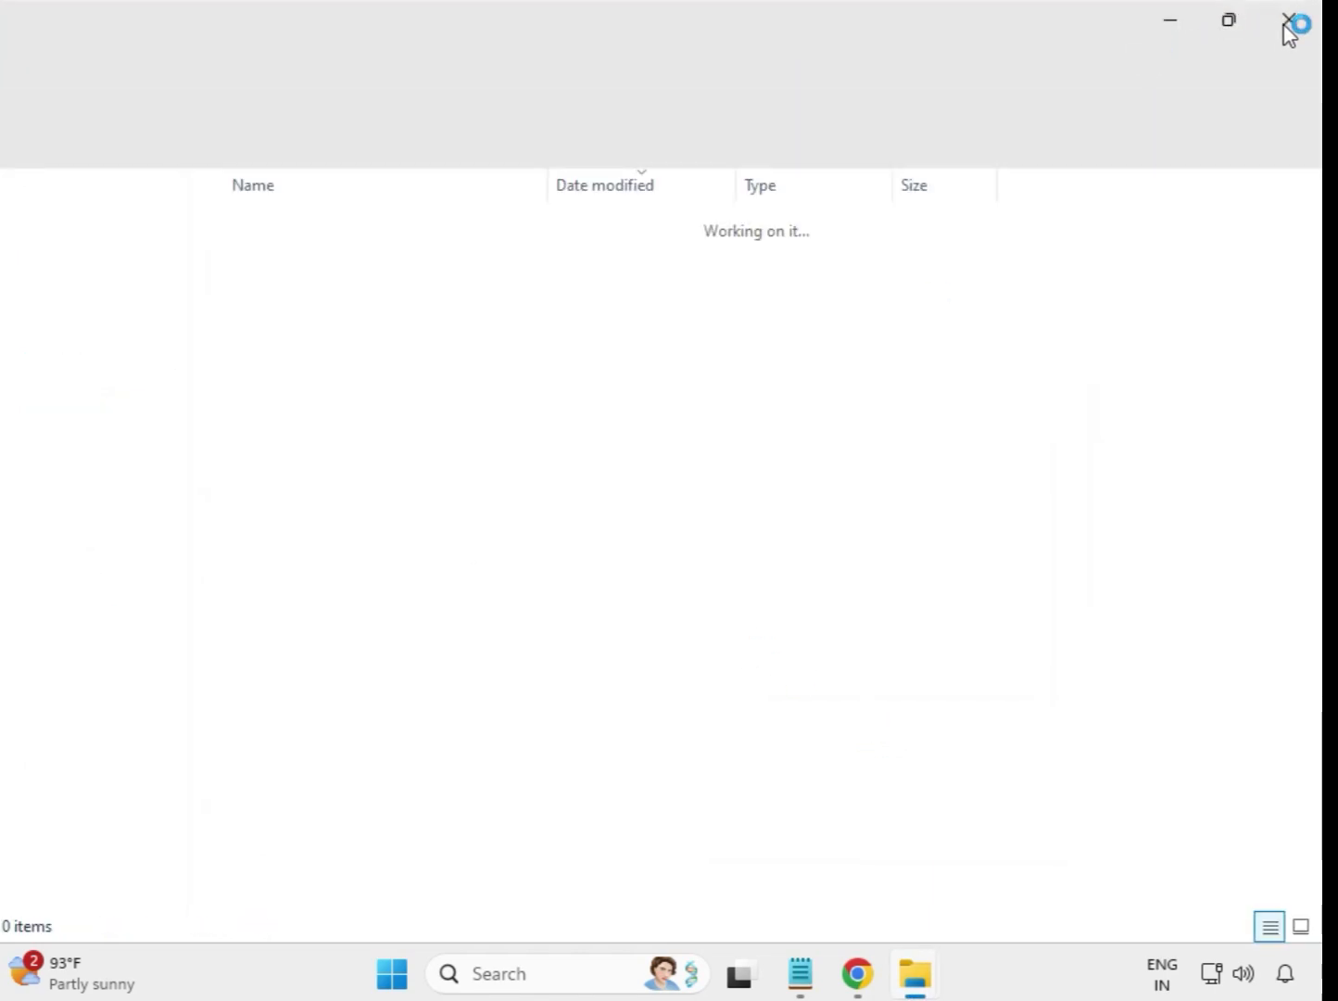
left_click(1290, 28)
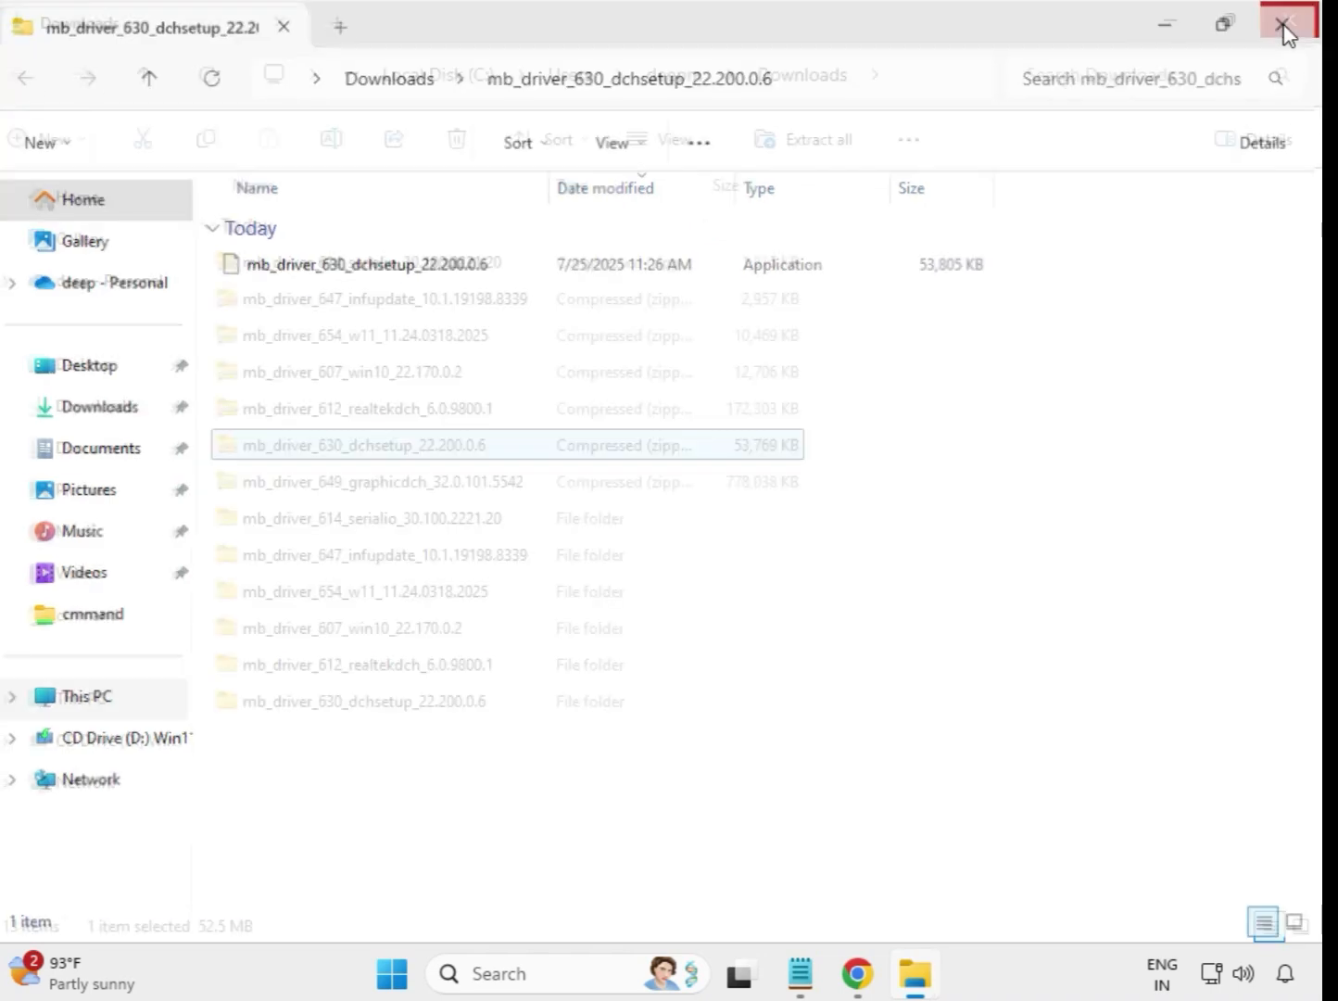
Extract the mb_driver_649_graphicdch_32.0.101.5542 archive to its same-named folder in Downloads, close the extracted folder's window and clear the selection.
left_click(406, 491)
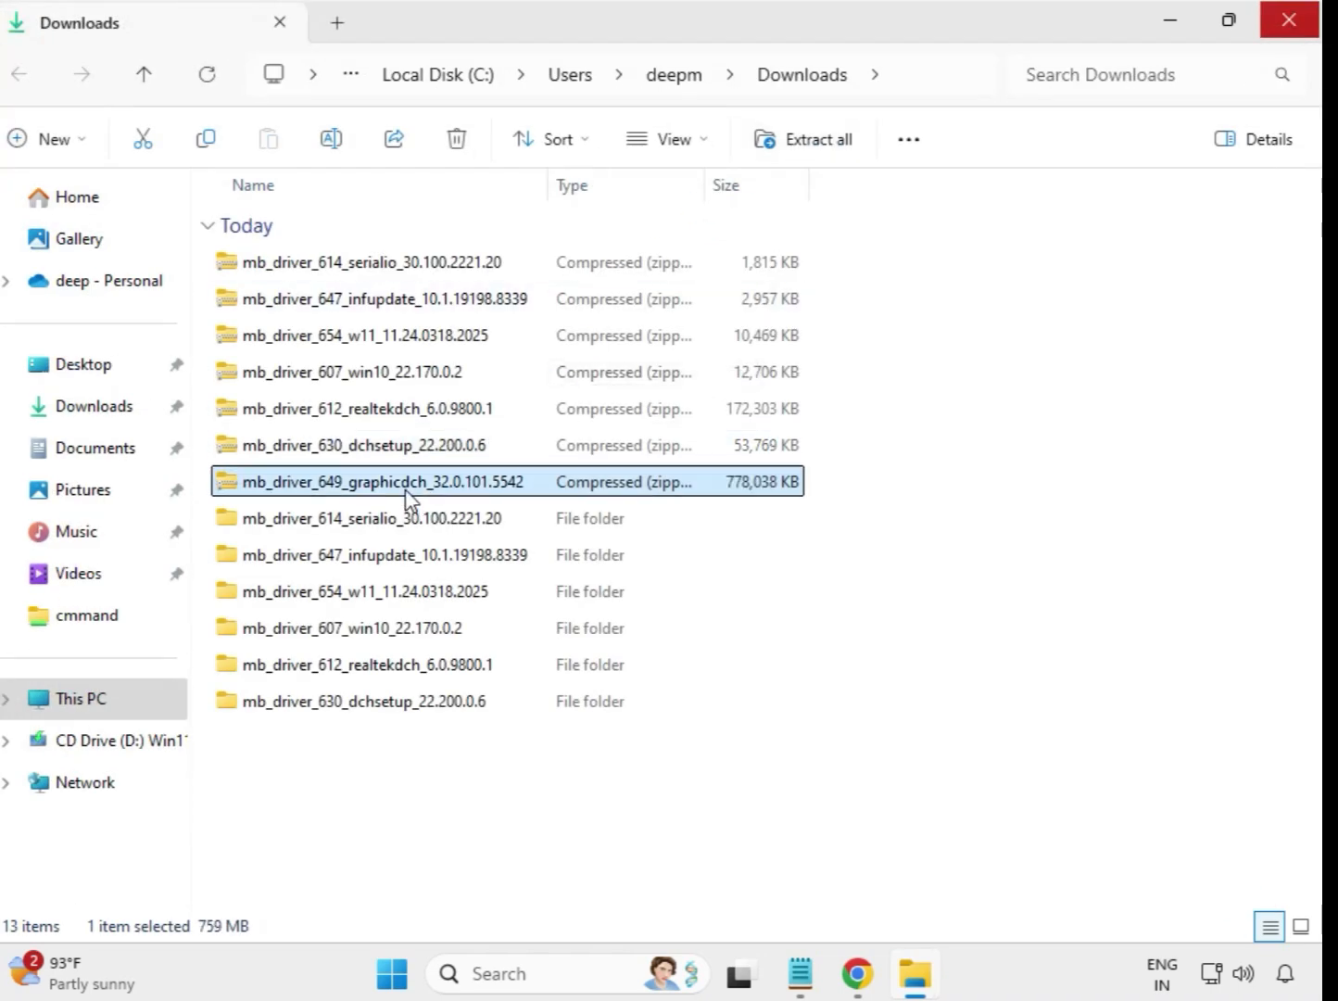
right_click(406, 491)
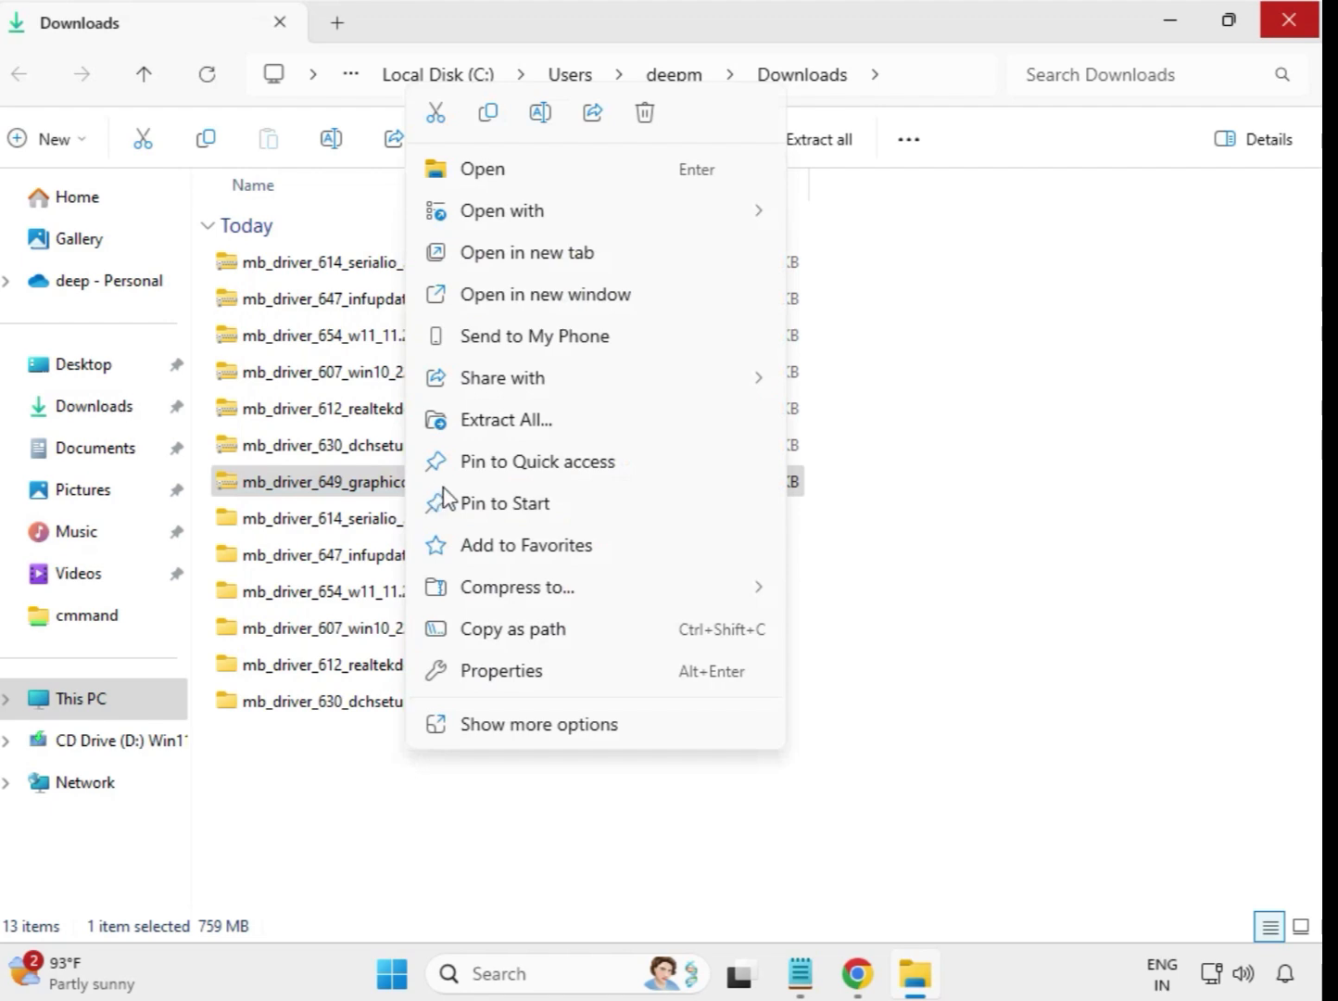
left_click(524, 424)
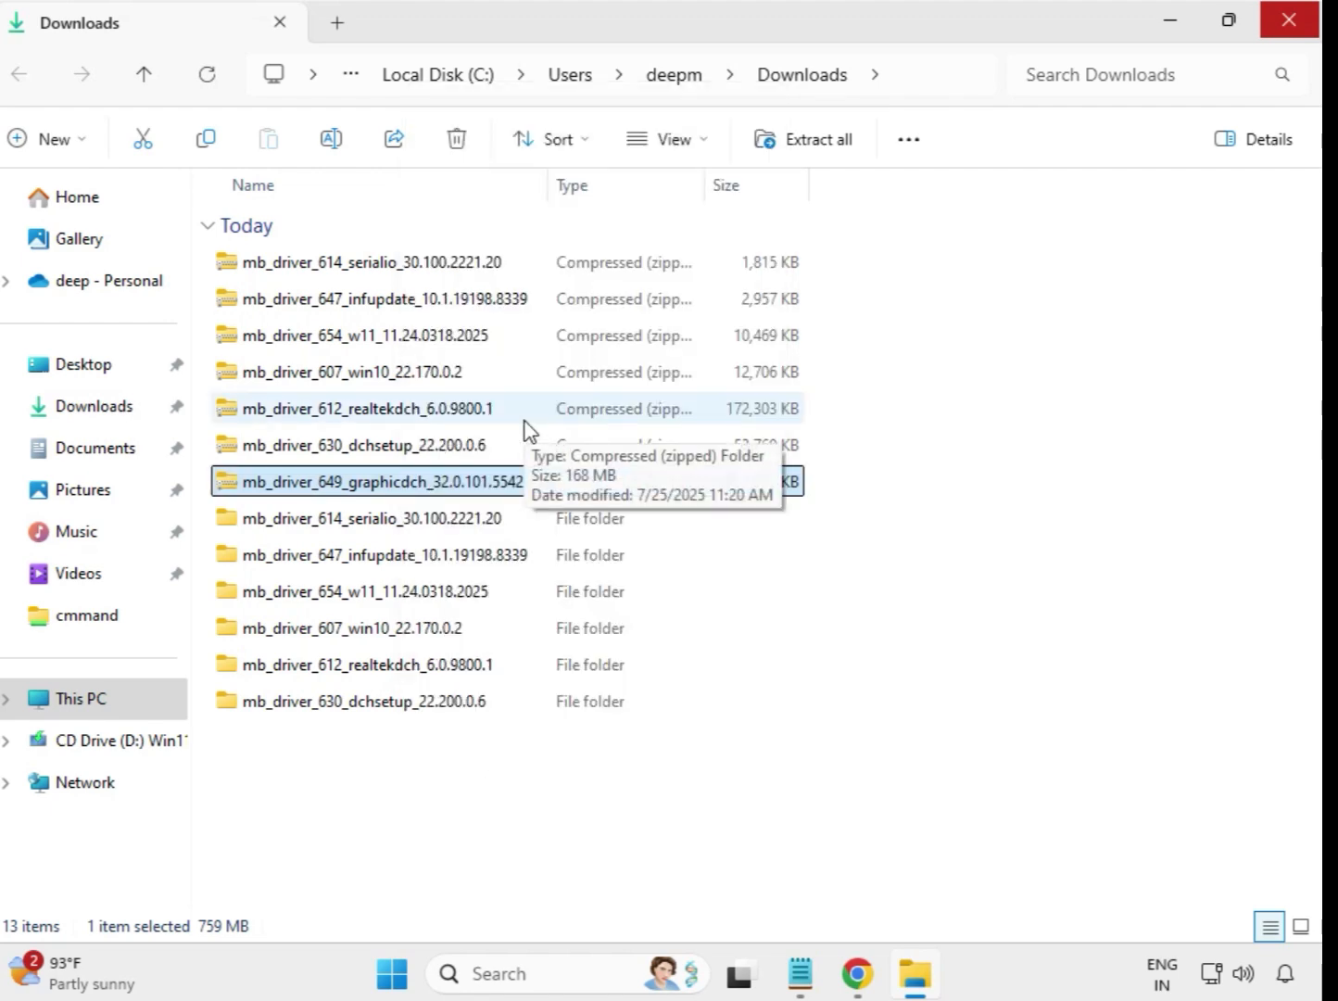
left_click(885, 739)
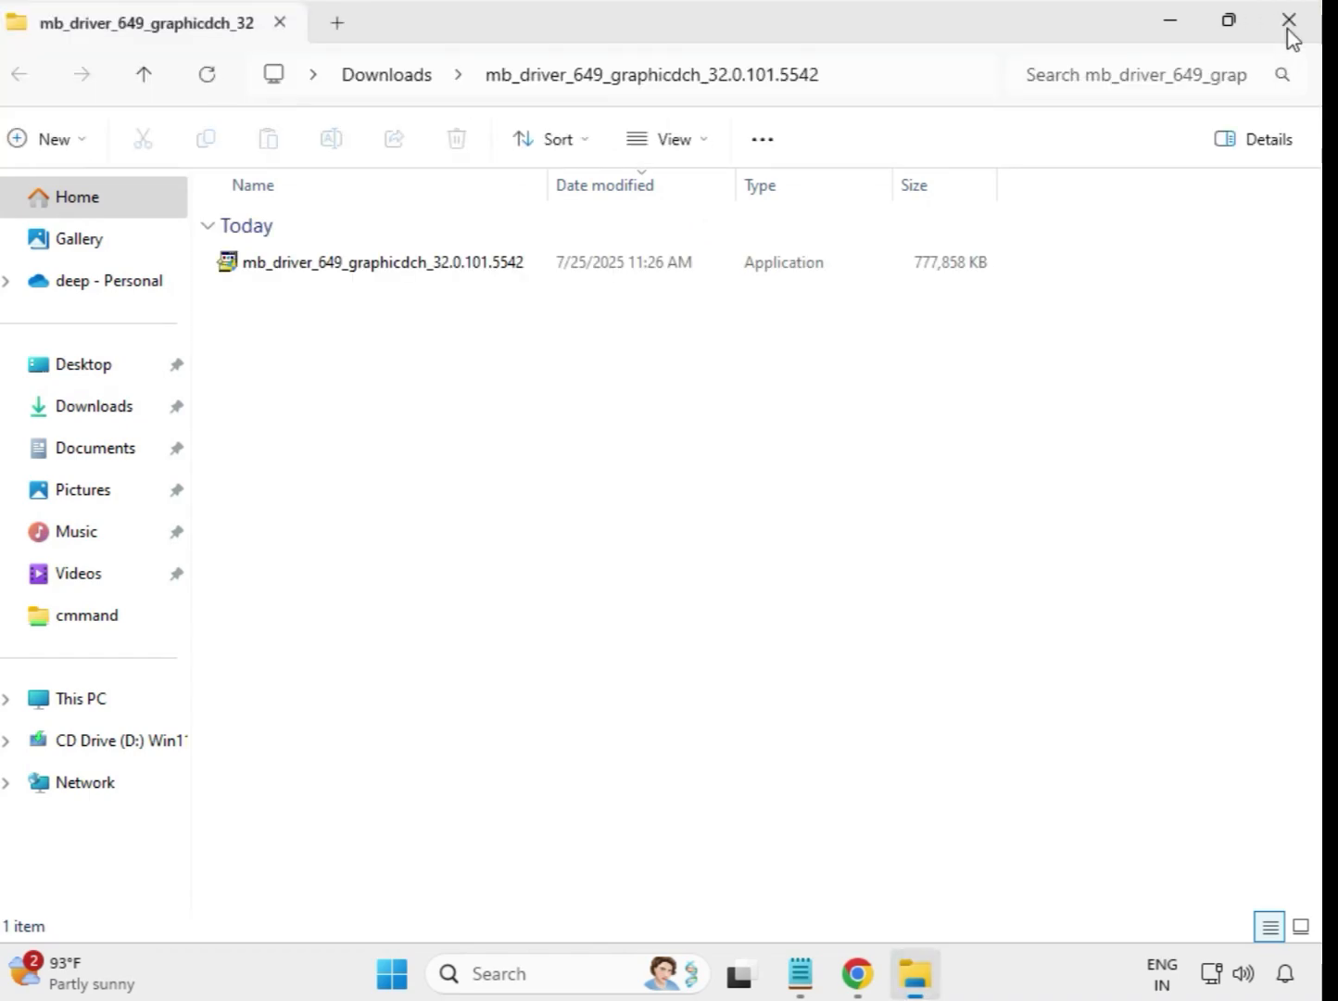
left_click(1290, 20)
left_click(875, 780)
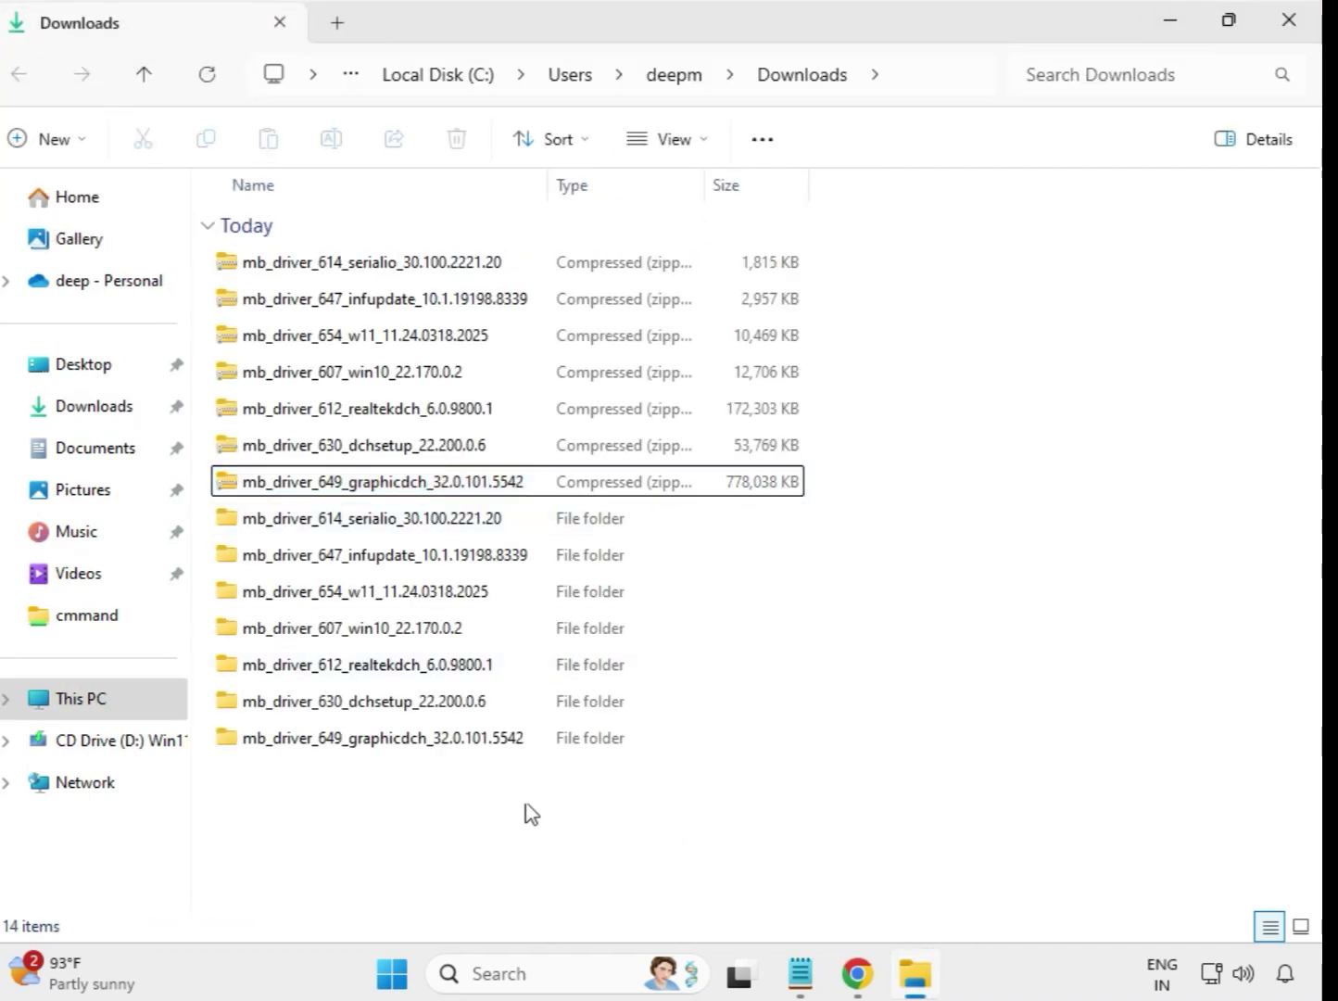
Refresh the Downloads folder's file listing, then select the seven extracted driver folders and clear that selection.
right_click(493, 801)
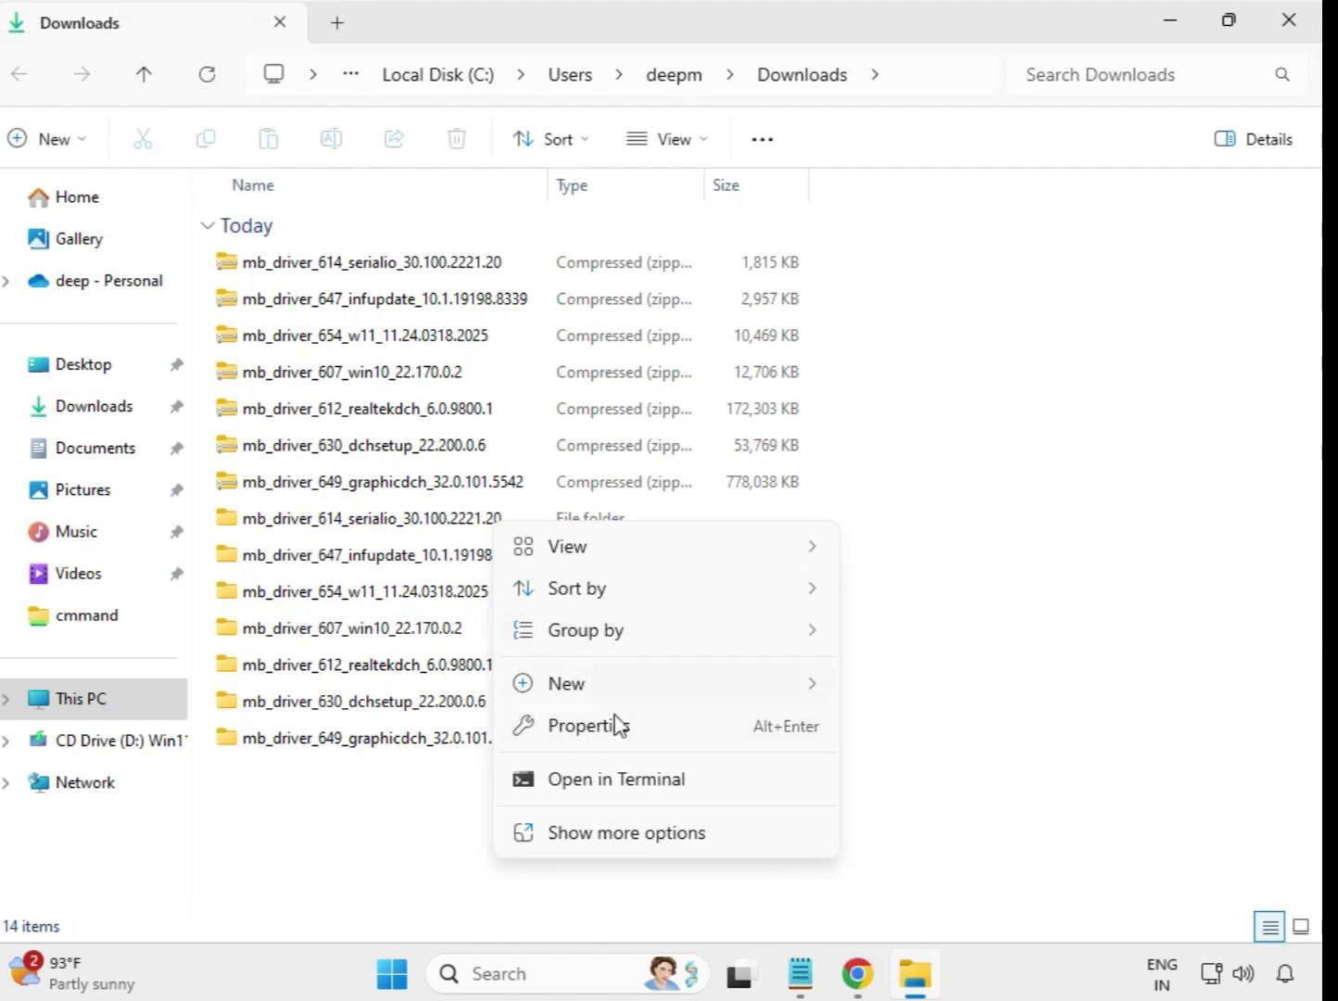
left_click(643, 834)
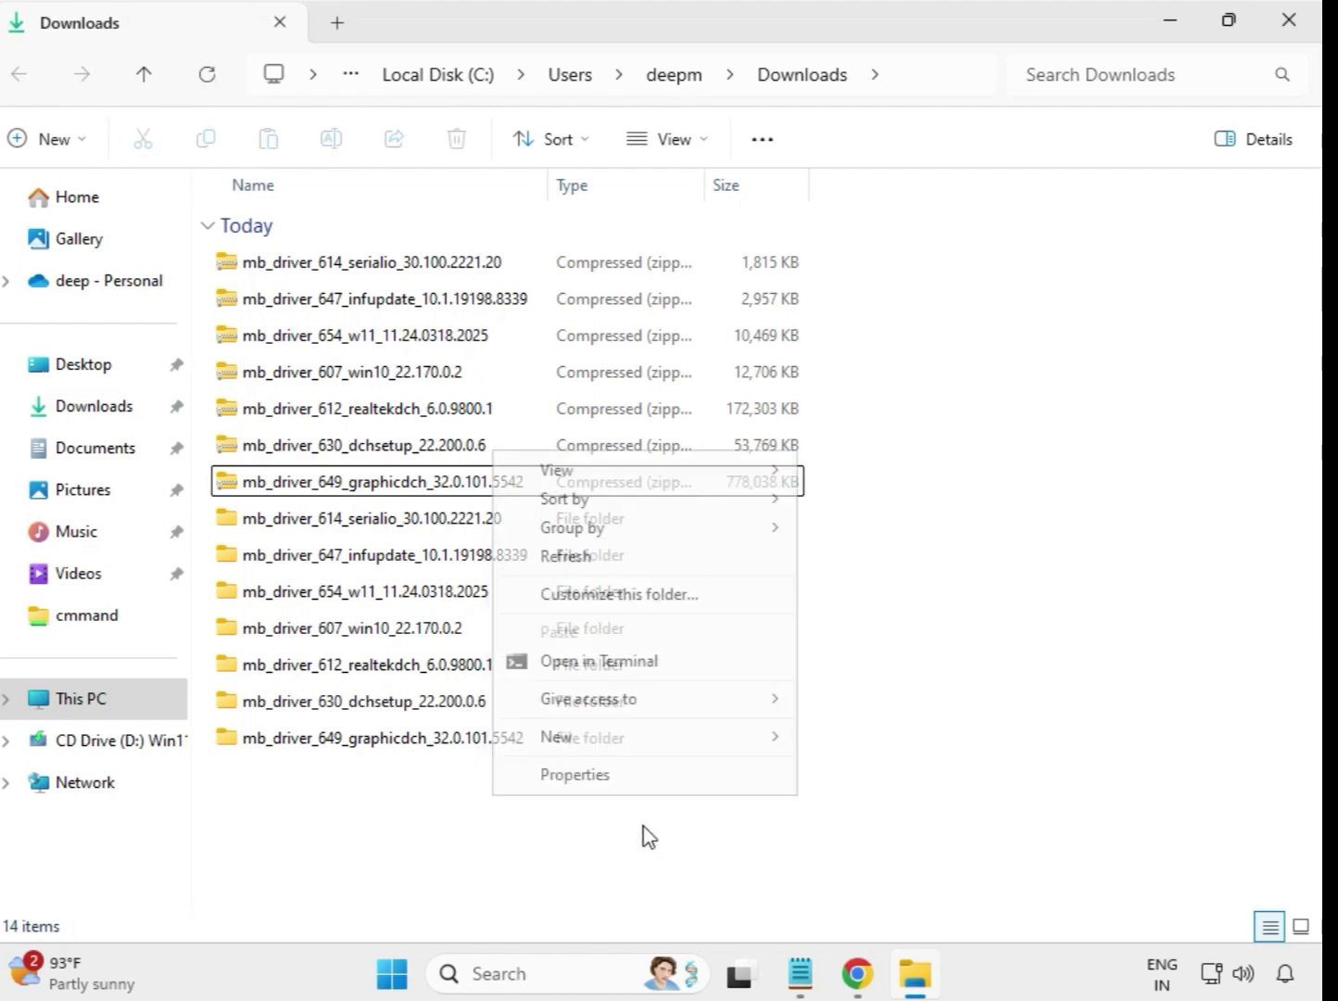
left_click(576, 556)
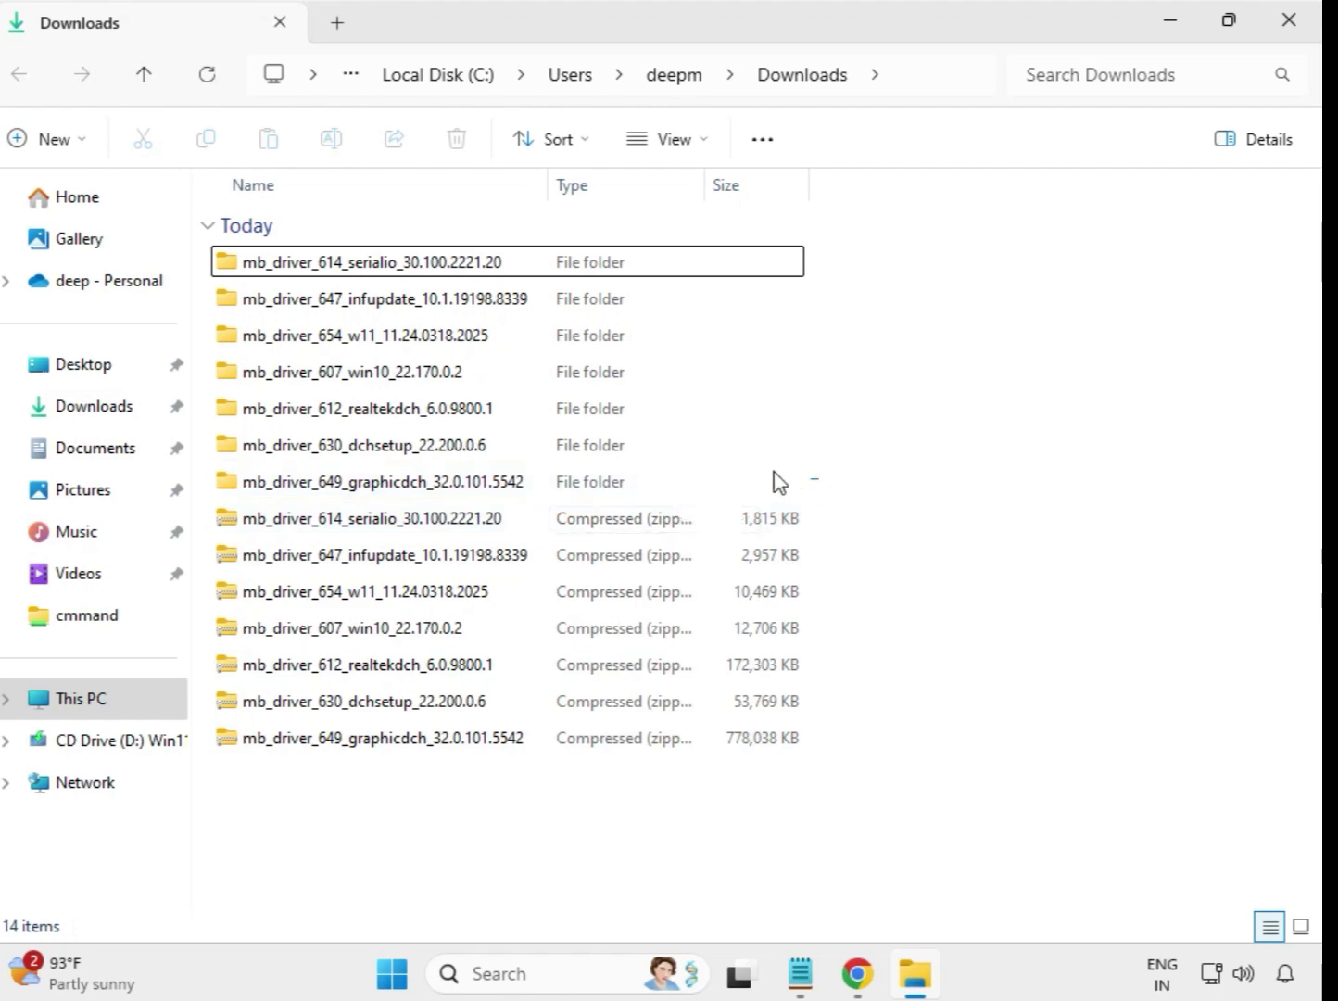
left_click_drag(816, 479, 510, 259)
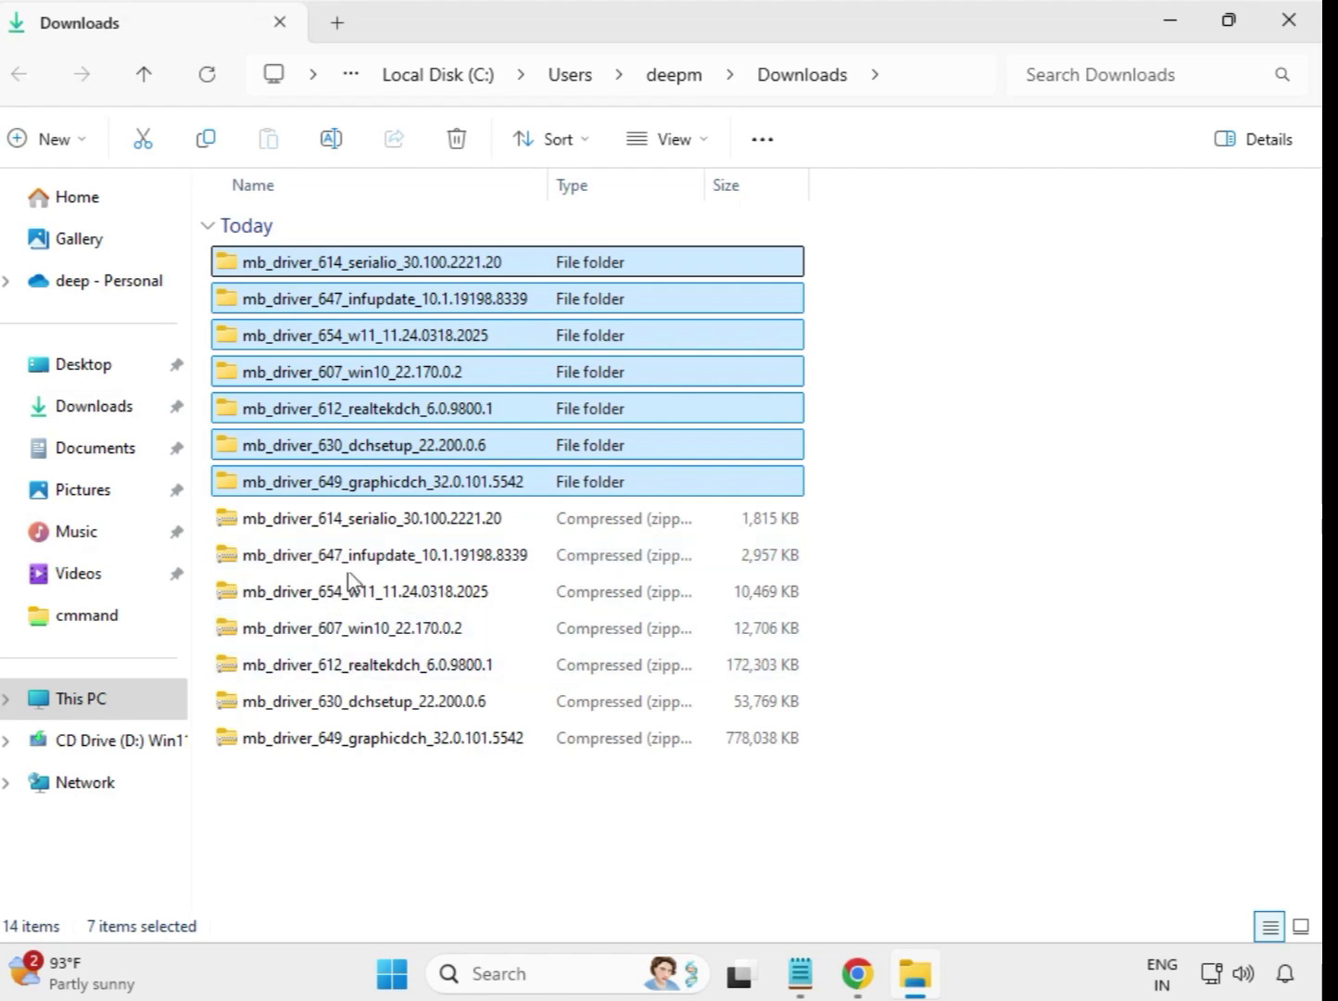
left_click(812, 326)
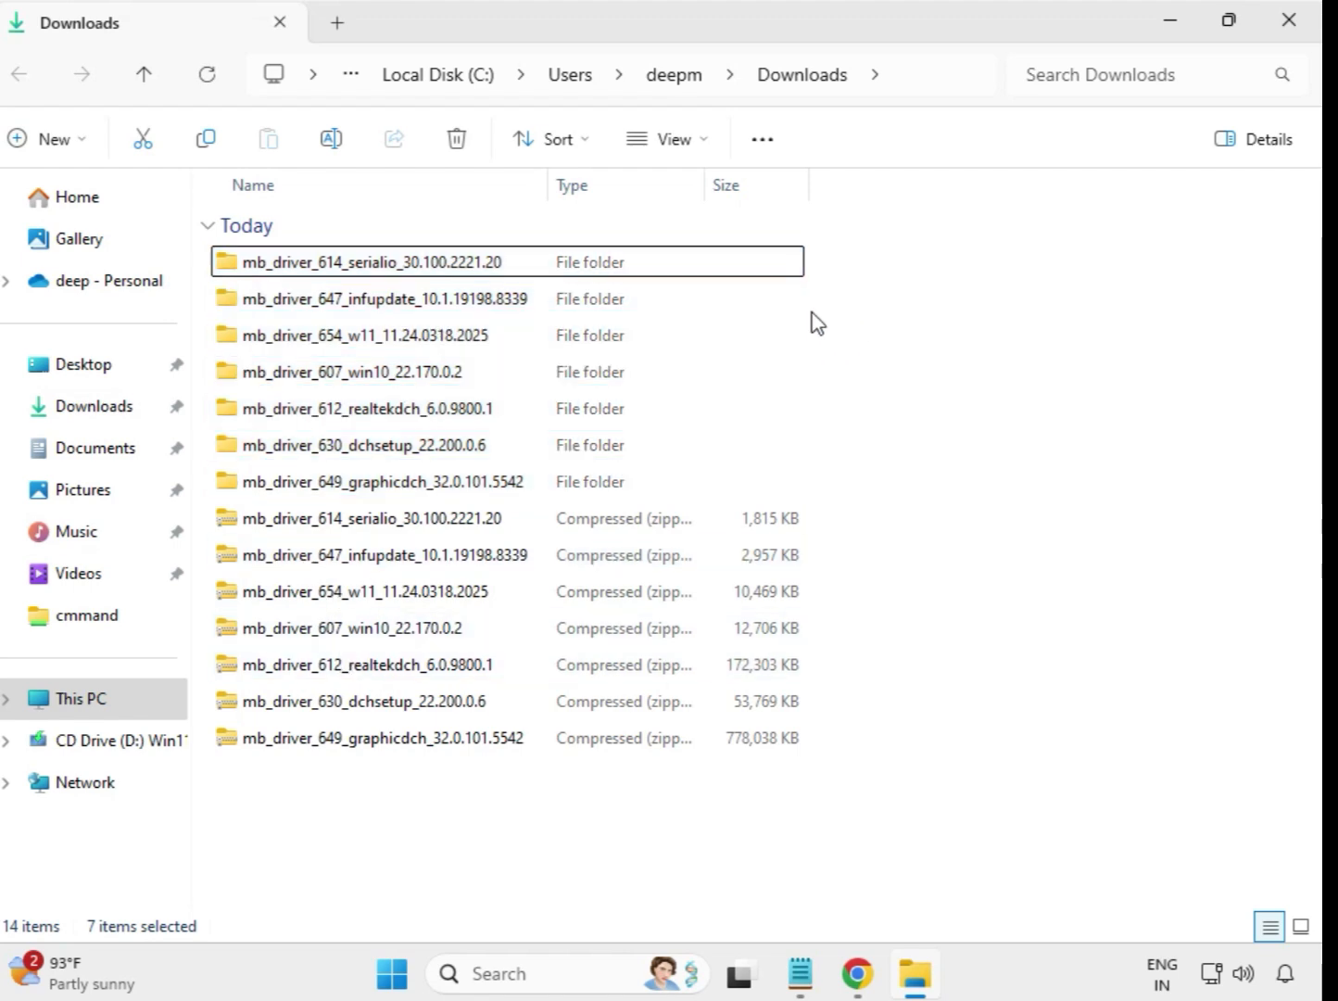
Run the mb_driver_614_serialio_30.100.2221.20 application from its extracted folder as administrator, dismiss the compatibility dialog and return to Downloads.
double_click(371, 264)
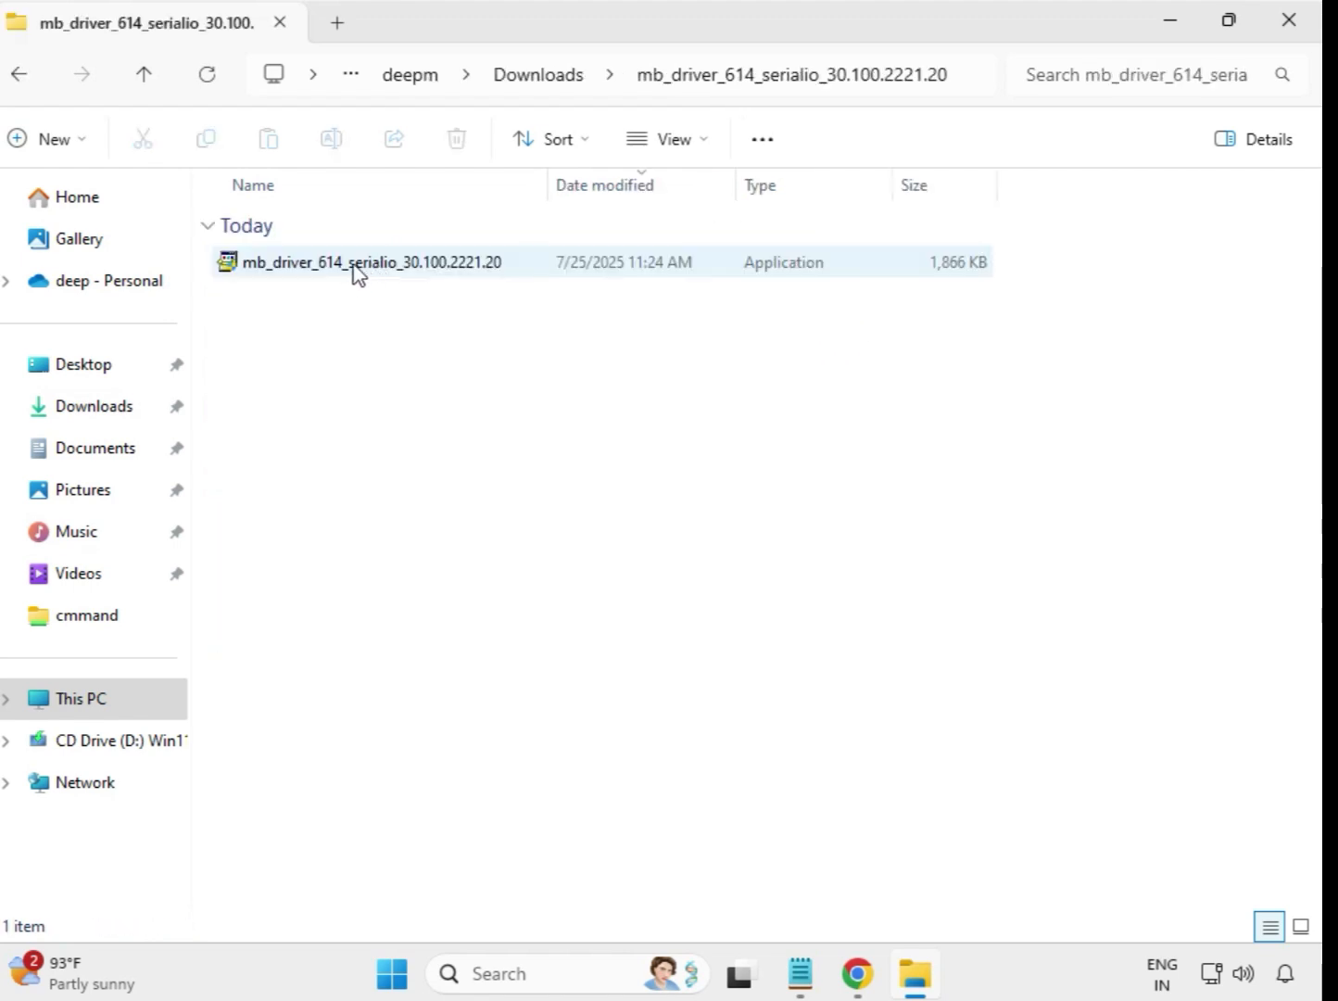
left_click(356, 272)
right_click(356, 273)
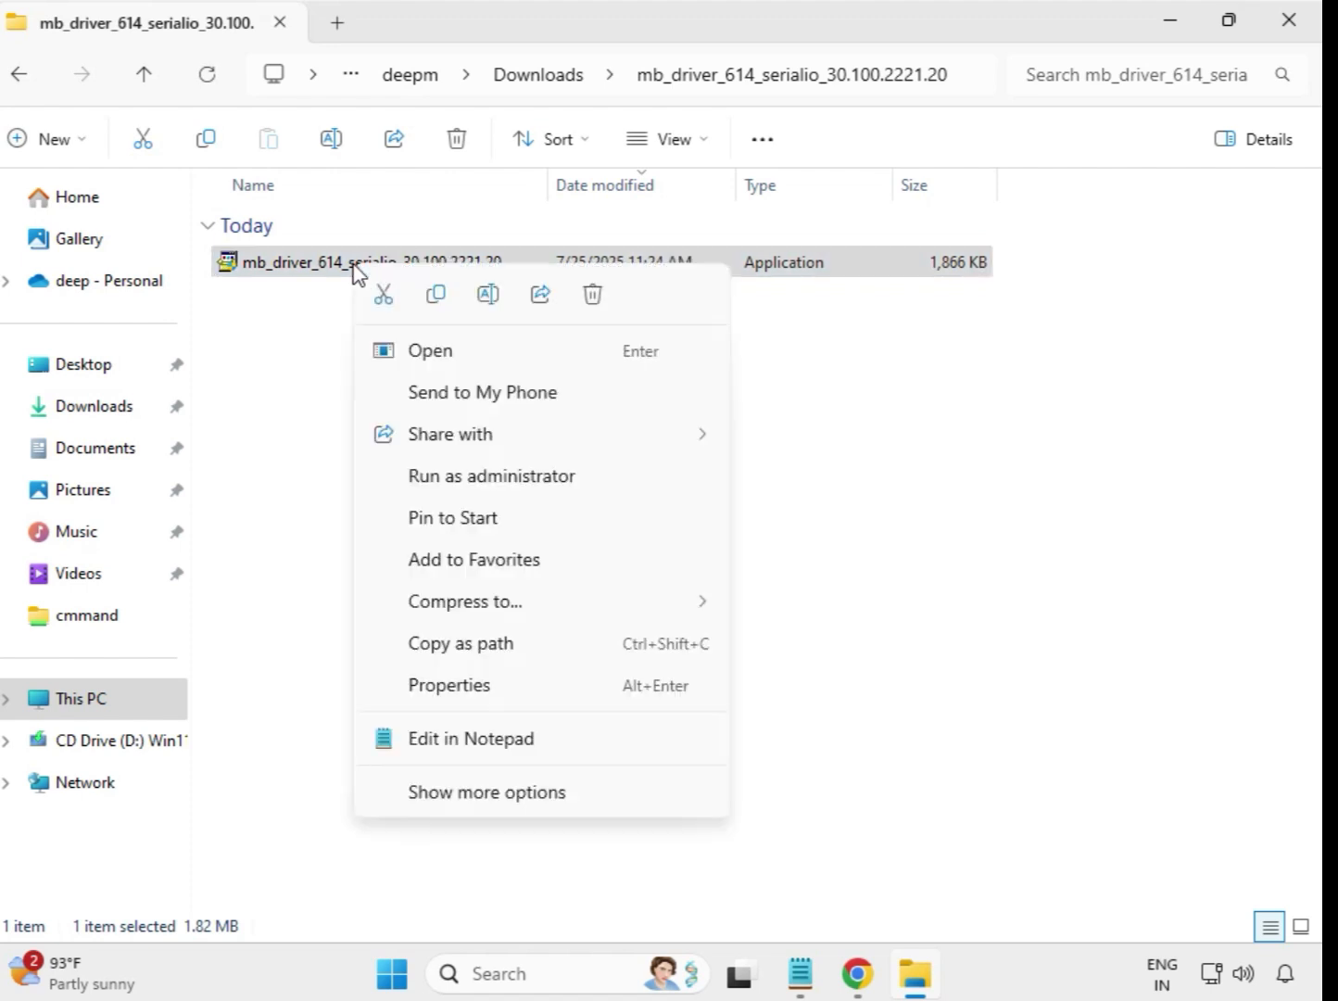
left_click(475, 486)
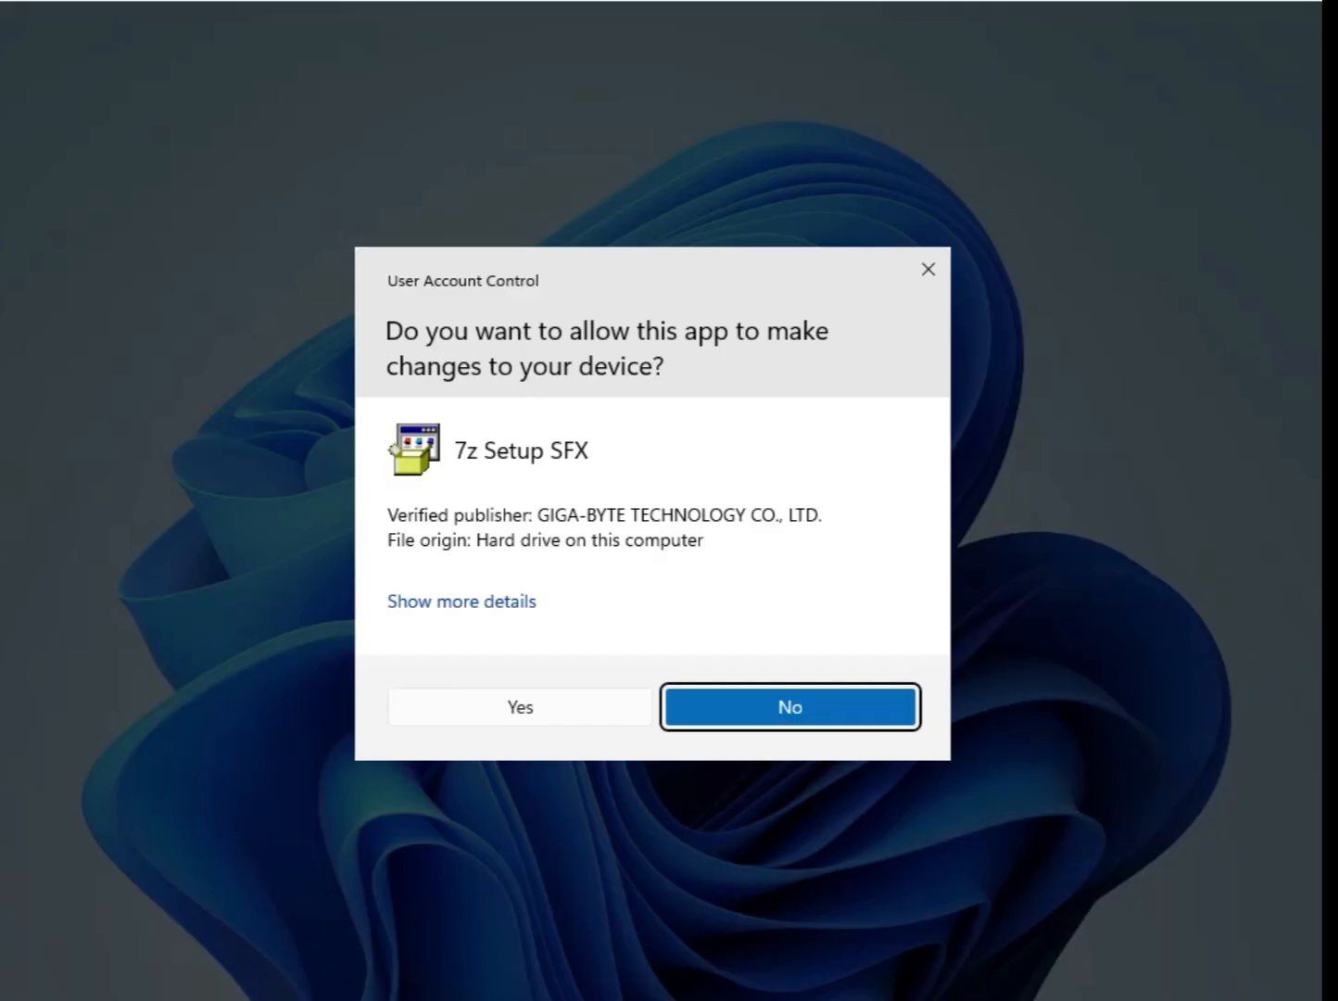
left_click(525, 707)
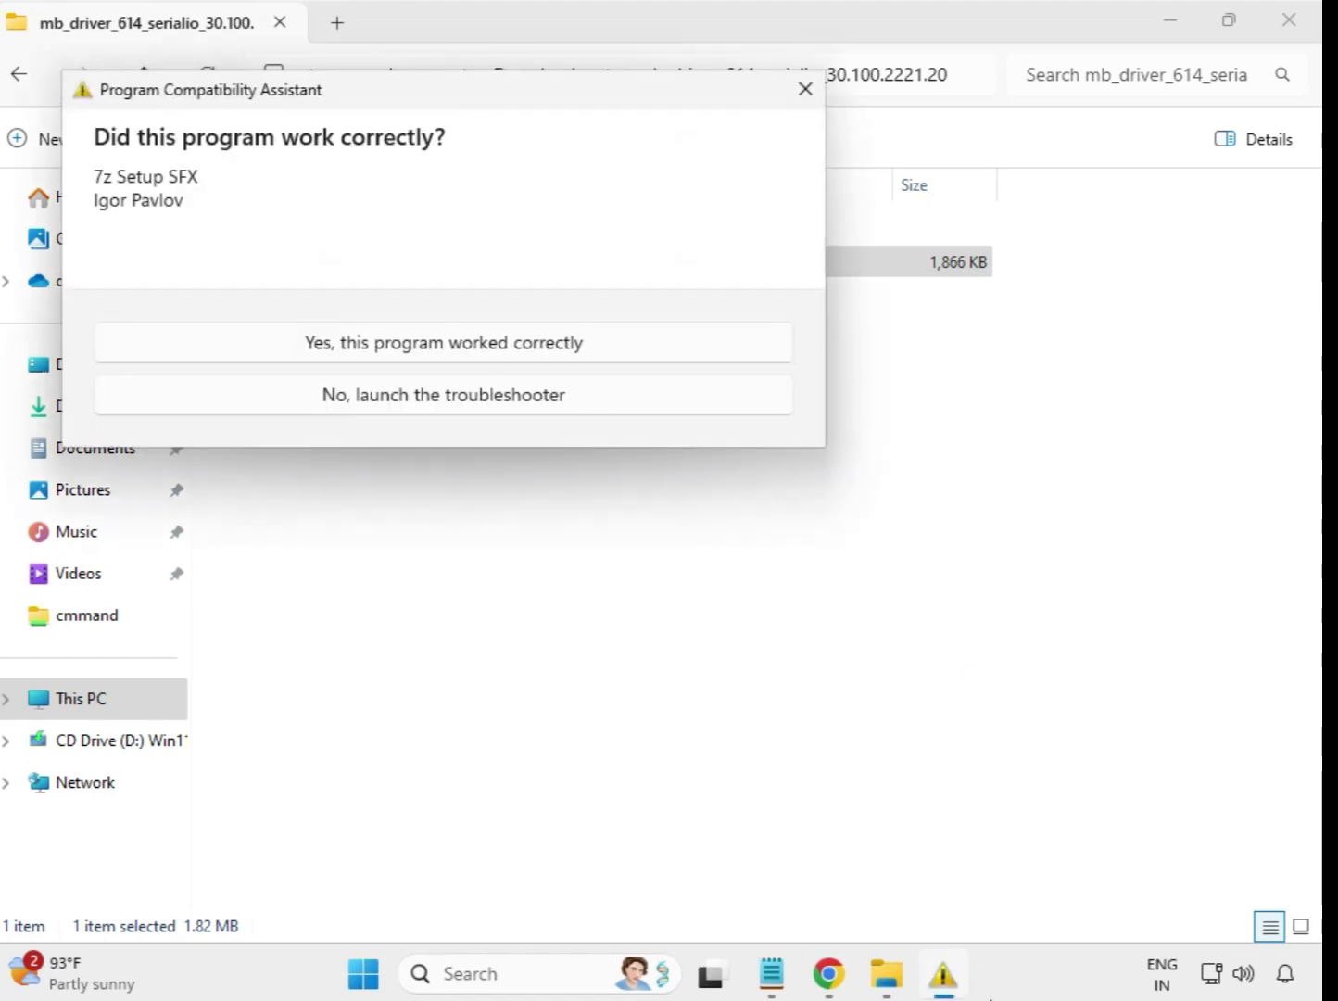
key("Escape")
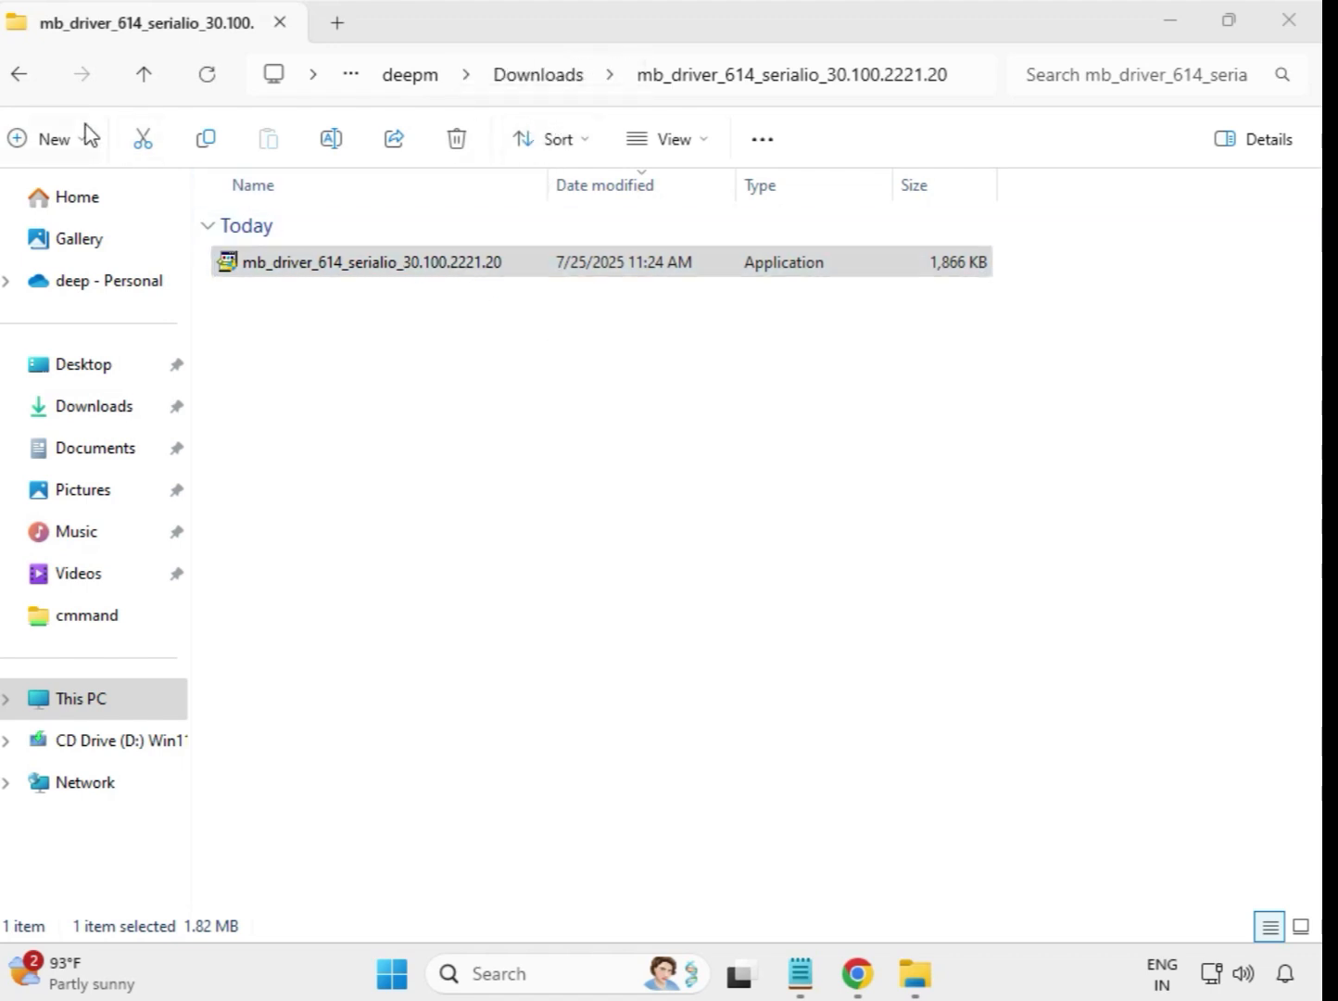
left_click(23, 78)
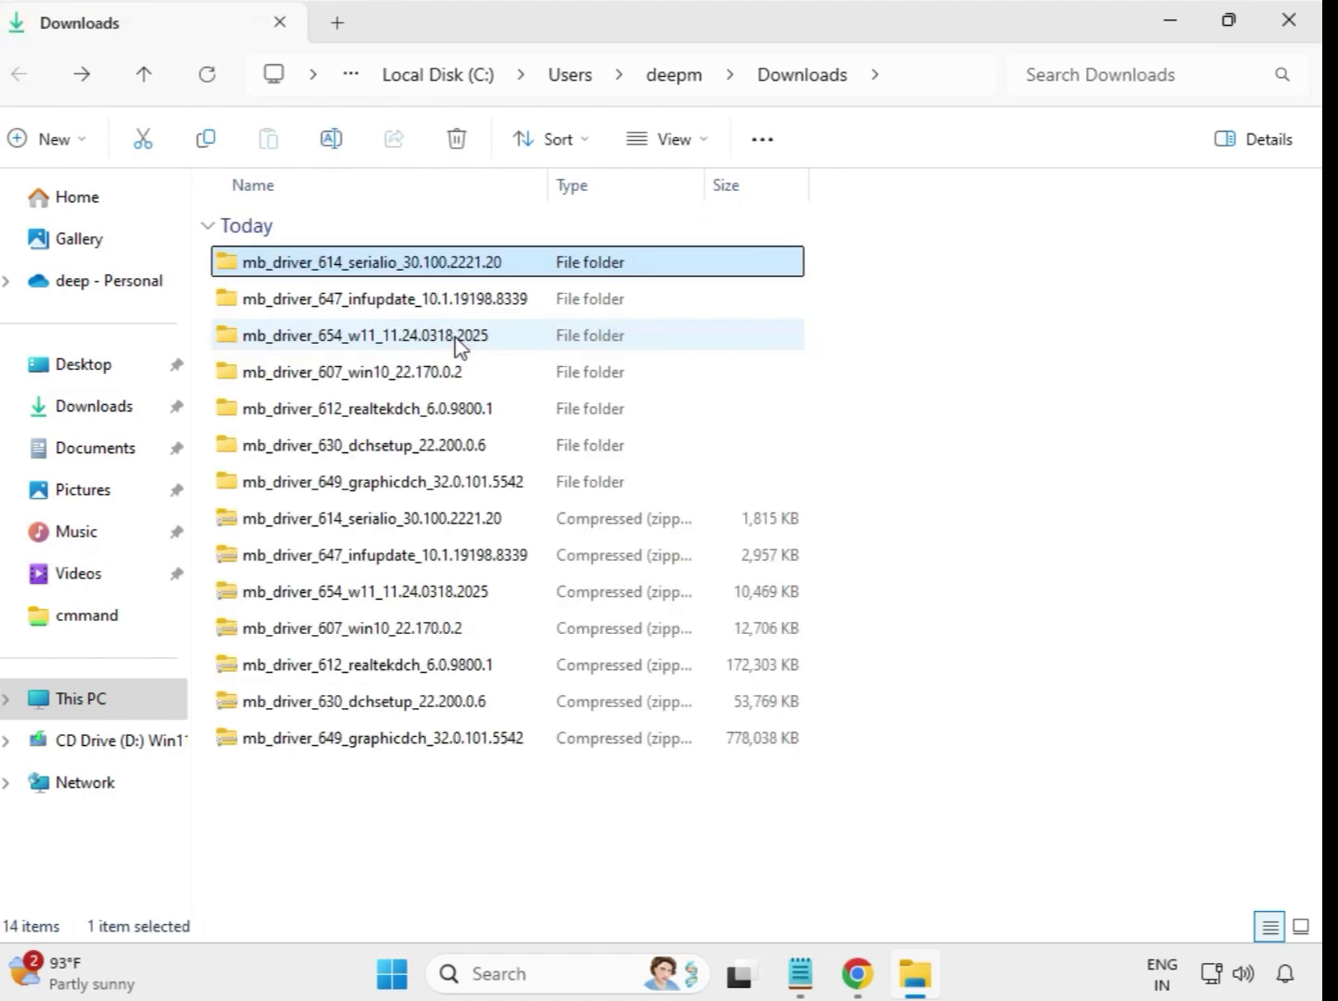
Run the mb_driver_647_infupdate_10.1.19198.8339 application from its extracted folder as administrator, allow its changes and return to Downloads.
double_click(443, 298)
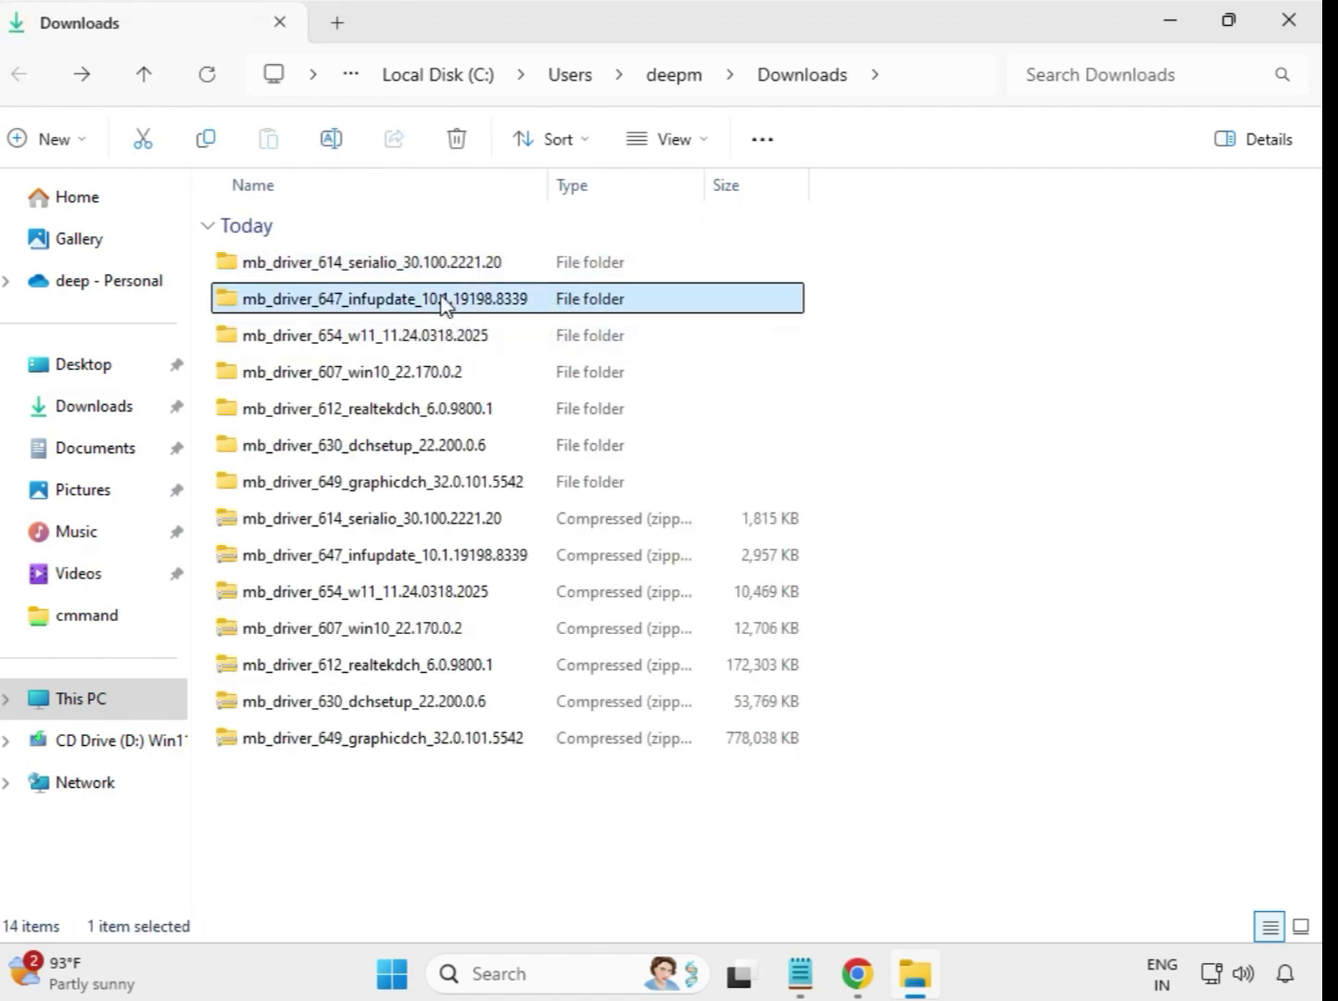
left_click(447, 274)
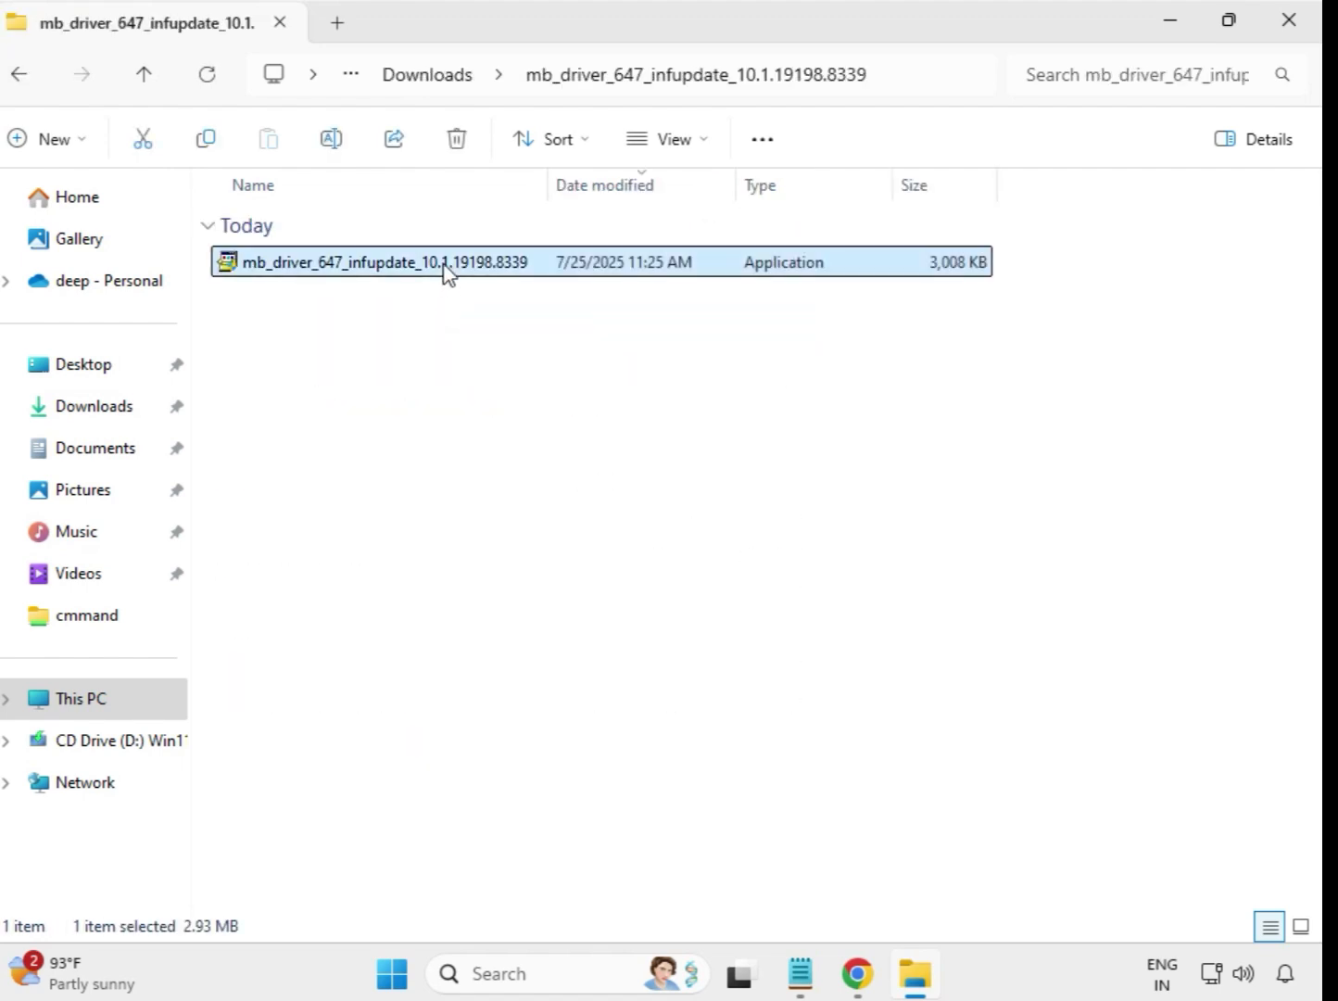
right_click(446, 274)
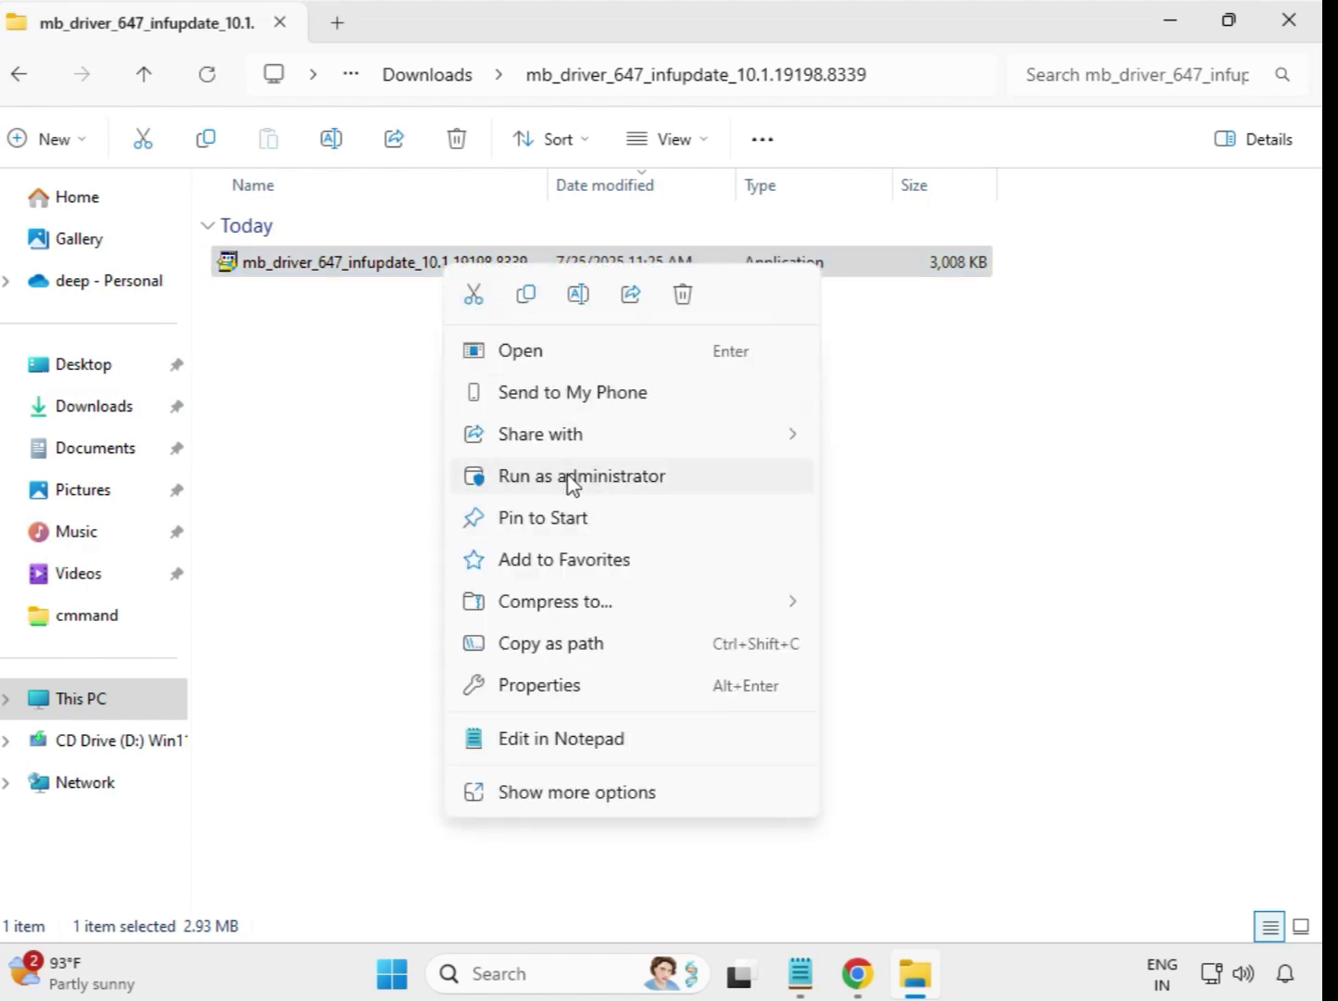
left_click(592, 478)
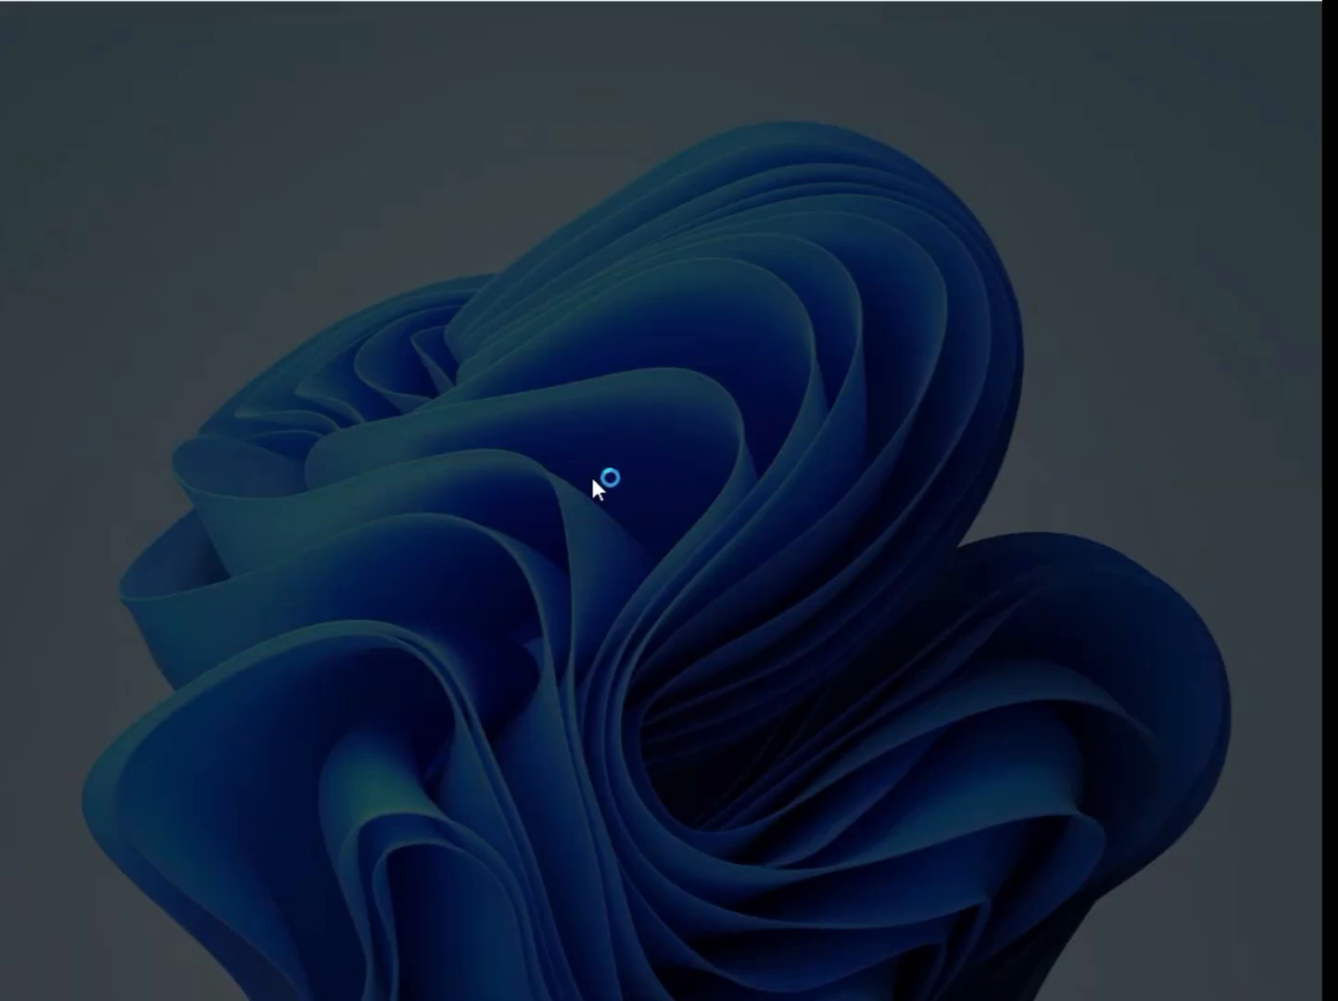
left_click(607, 718)
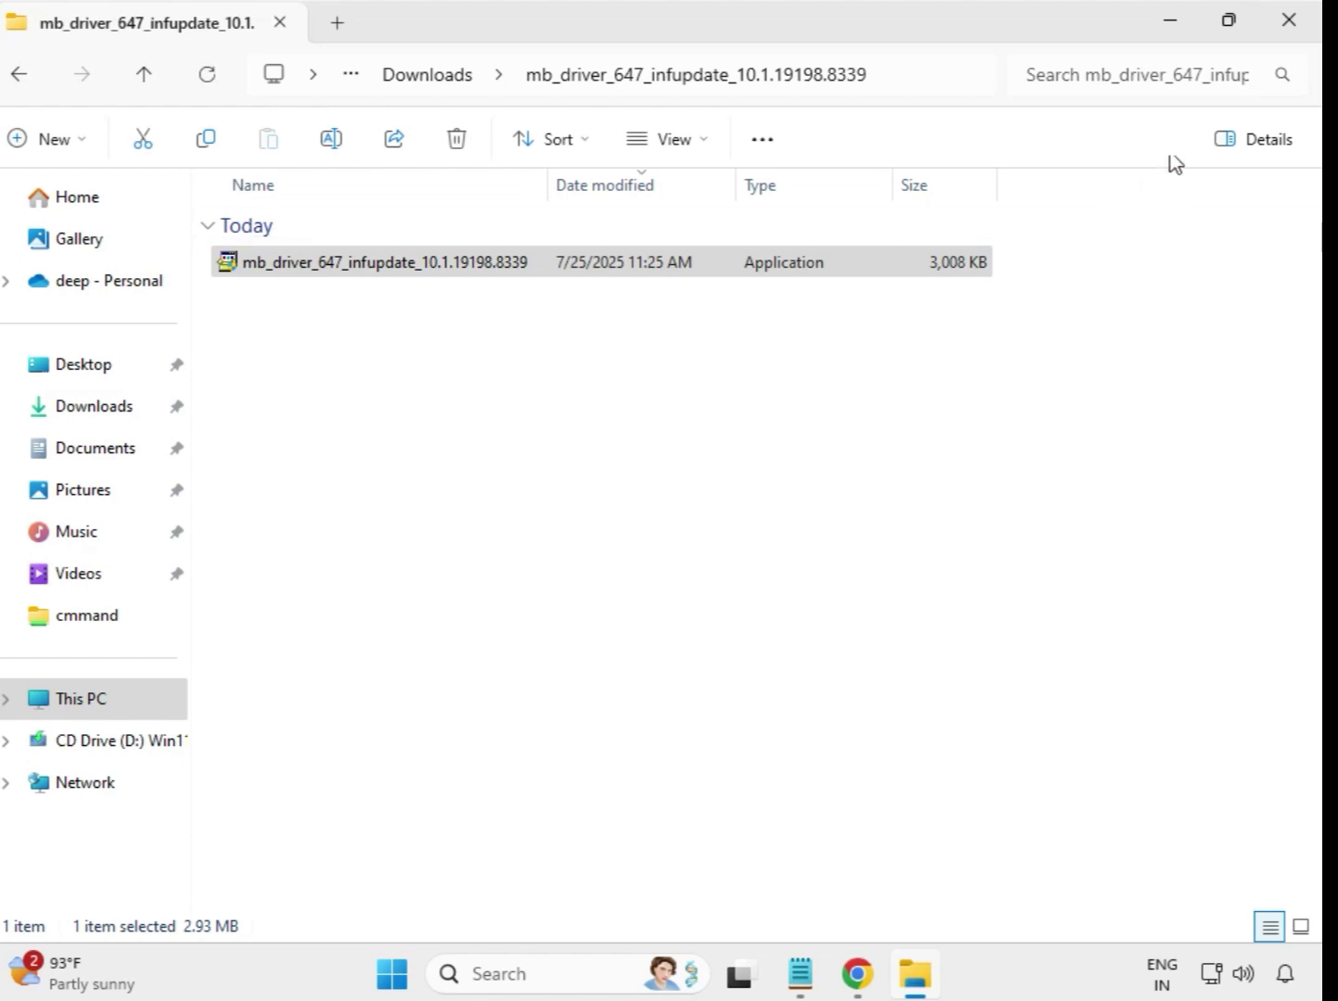
left_click(405, 85)
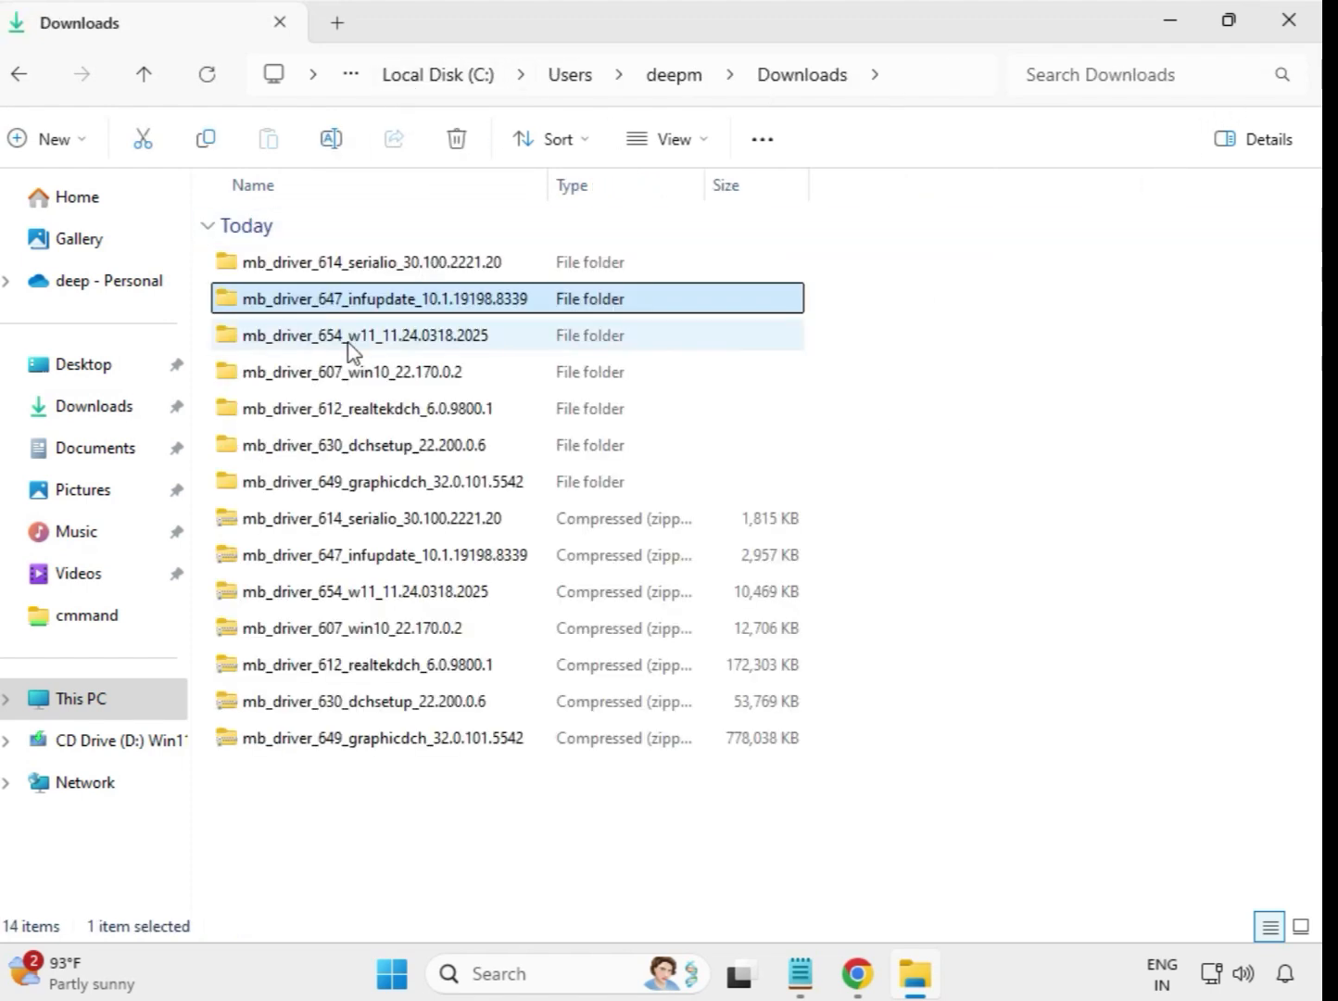
Run the mb_driver_654_w11_11.24.0318.2025 application from its extracted folder as administrator, allow its changes and return to Downloads.
double_click(375, 342)
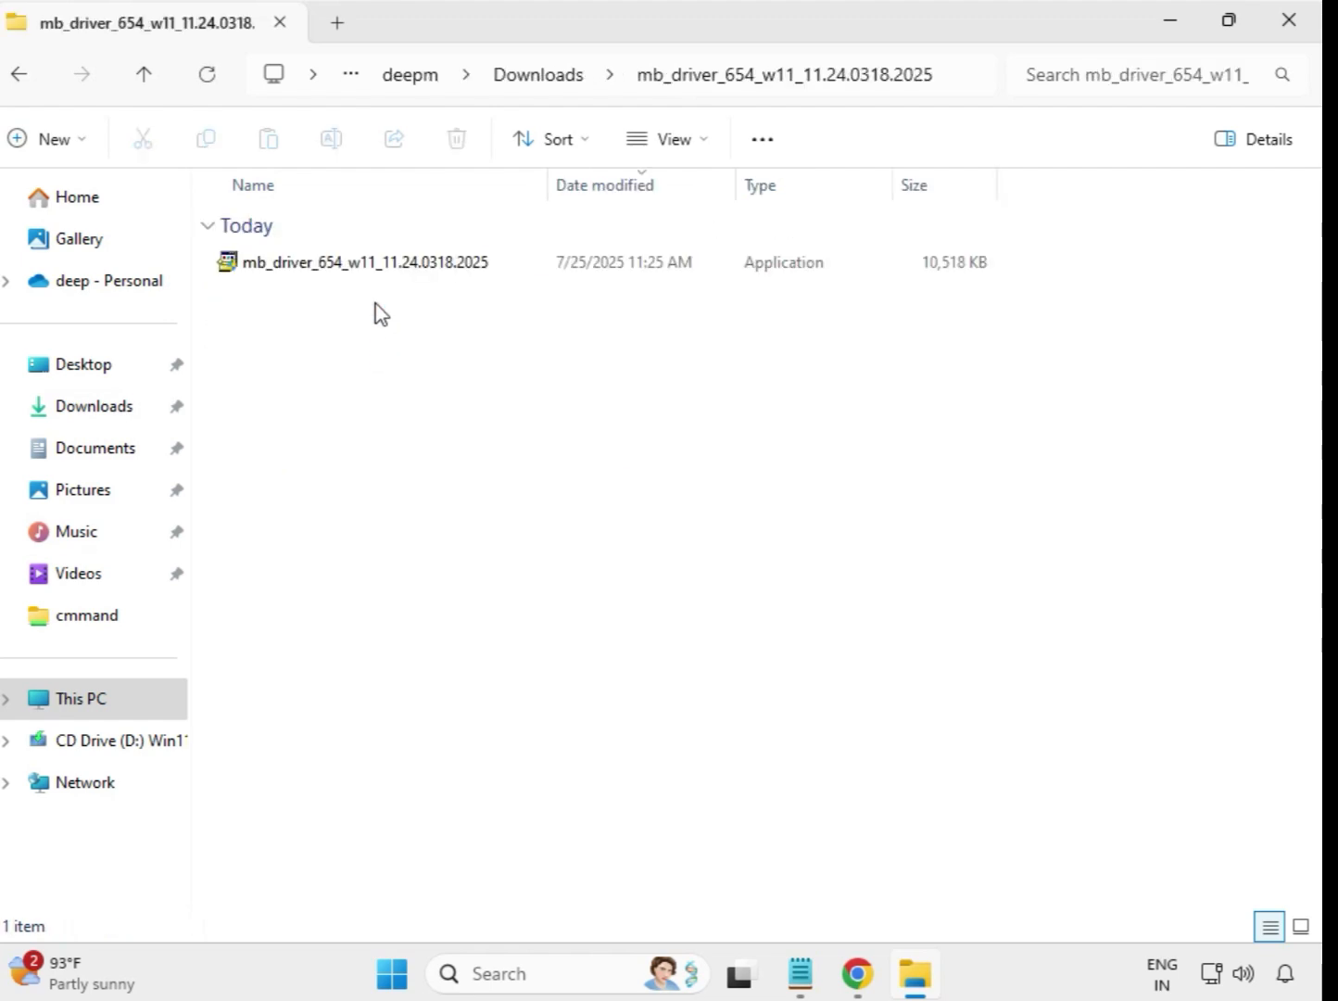
left_click(393, 270)
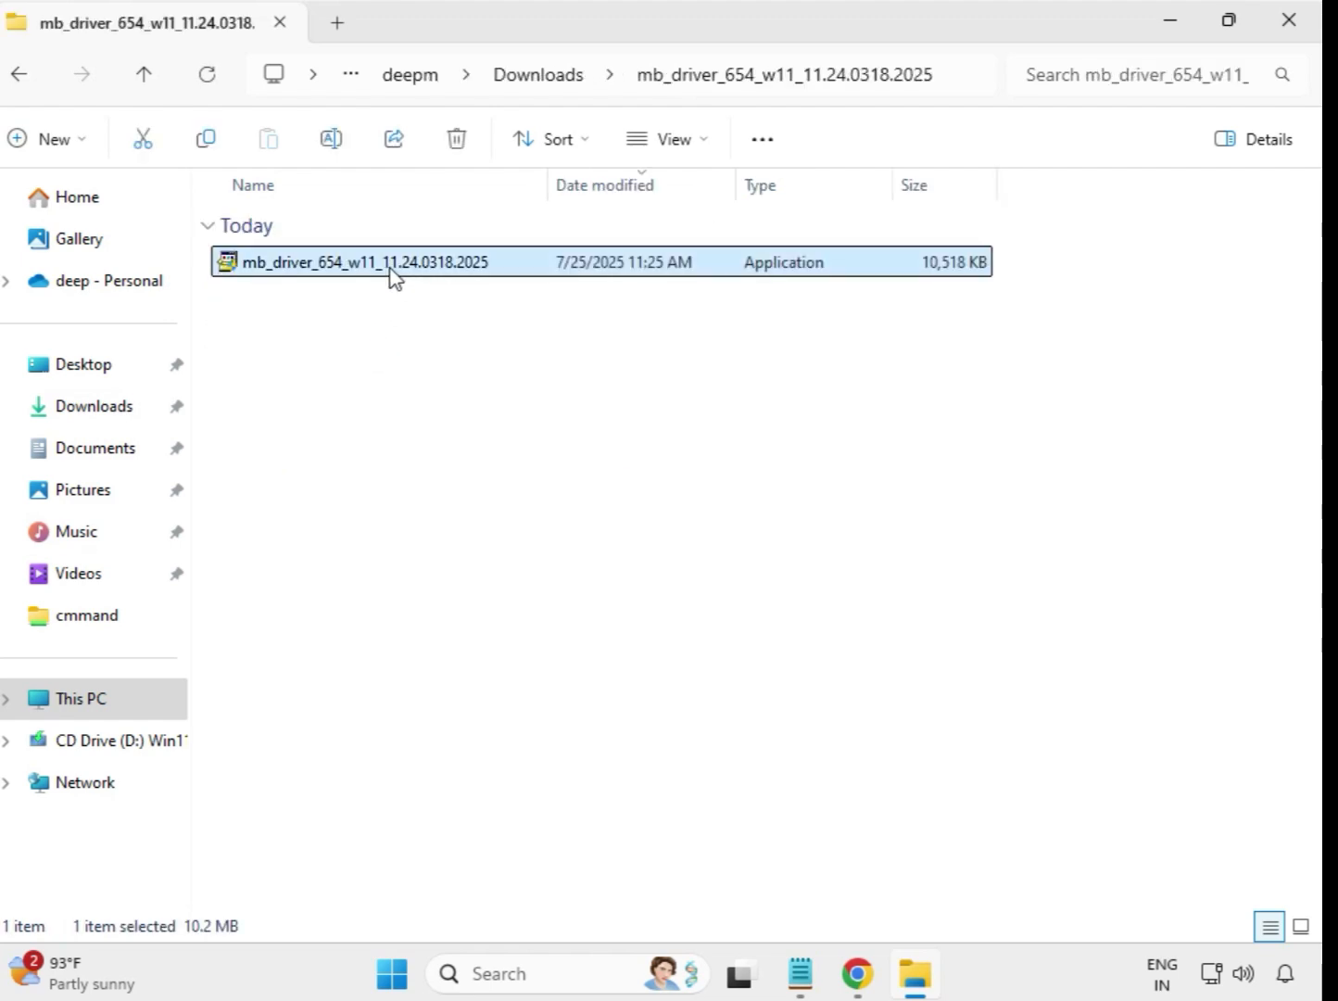
right_click(393, 271)
left_click(520, 480)
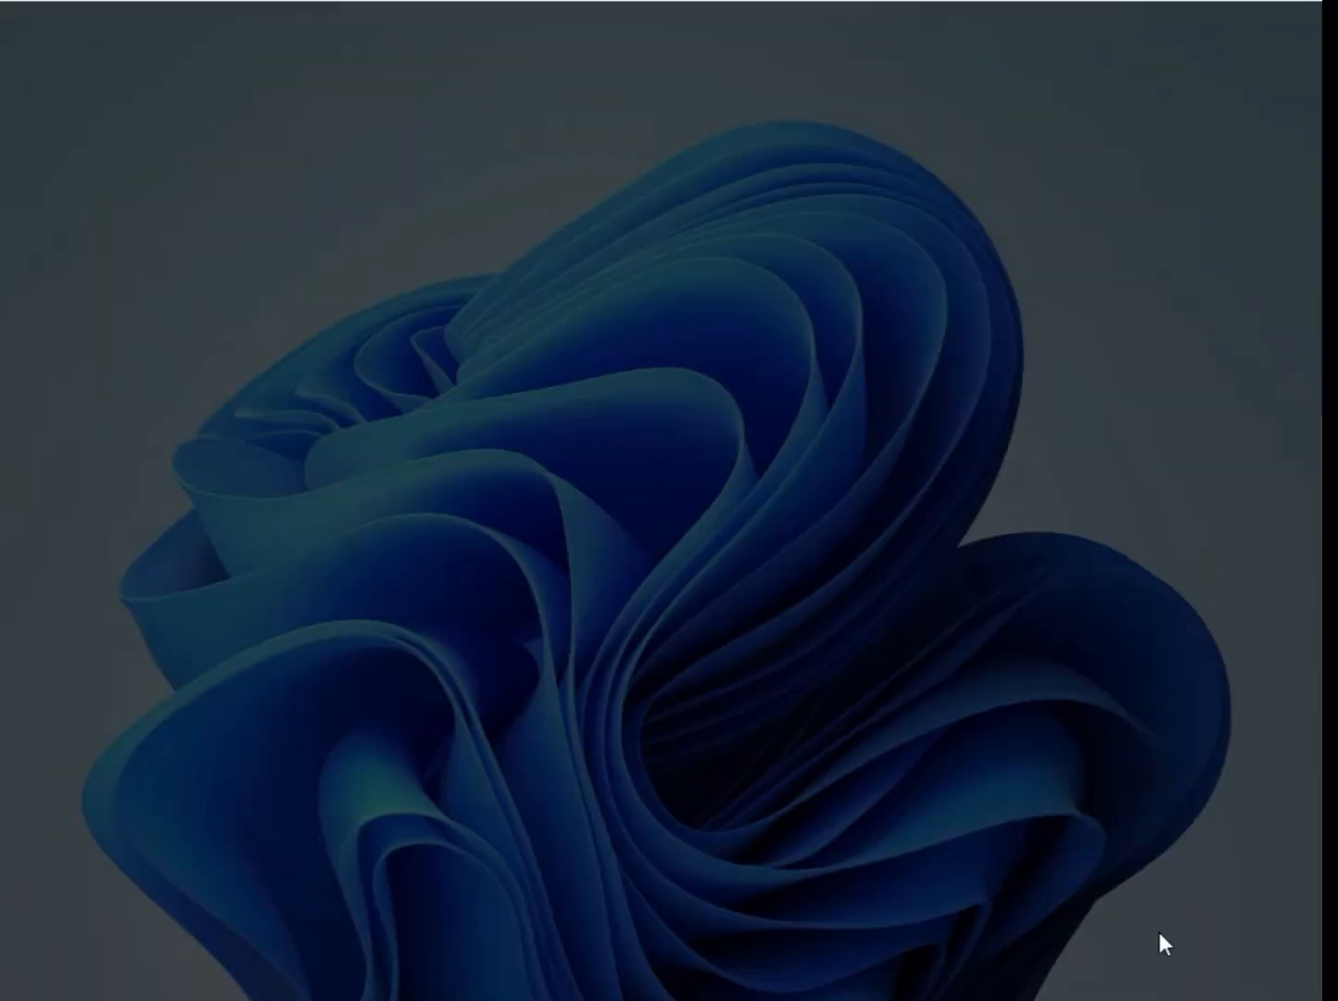
left_click(547, 715)
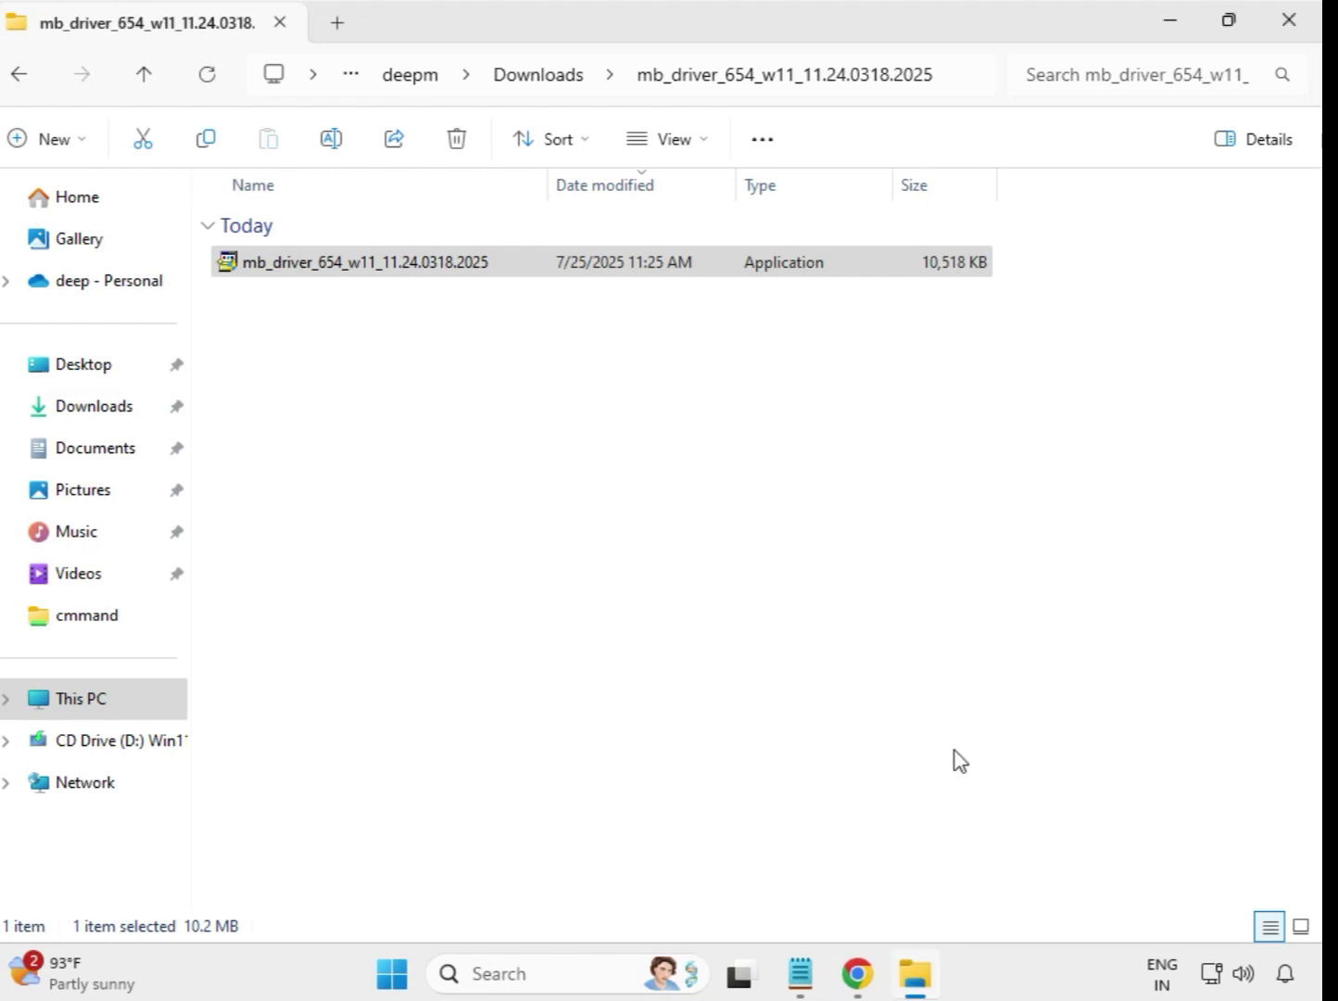
left_click(545, 84)
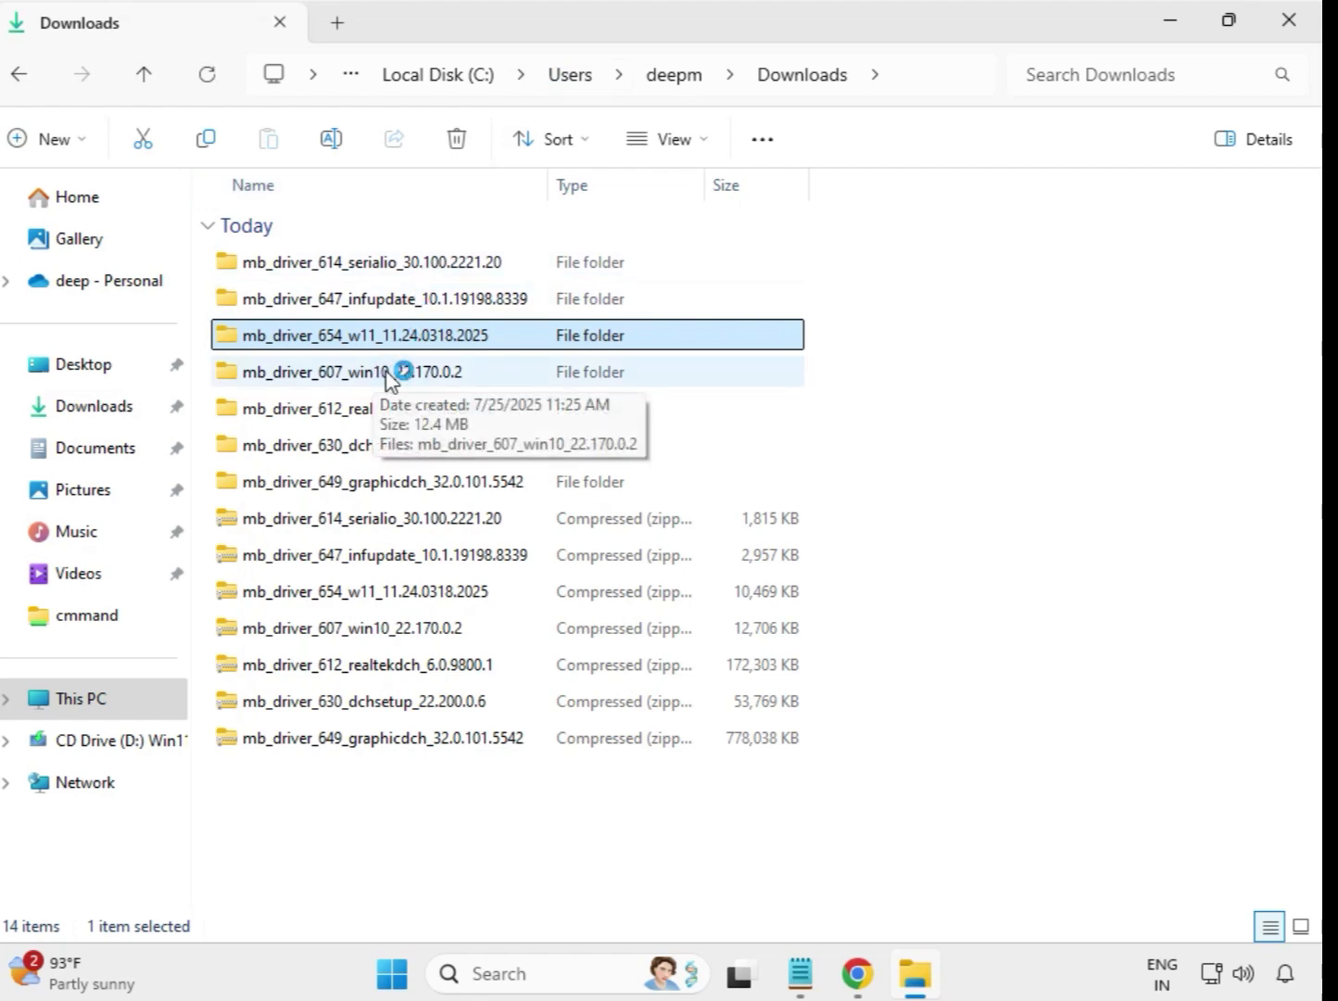
Run the mb_driver_607_win10_22.170.0.2 application from its extracted folder as administrator, allow its changes and return to Downloads.
double_click(387, 373)
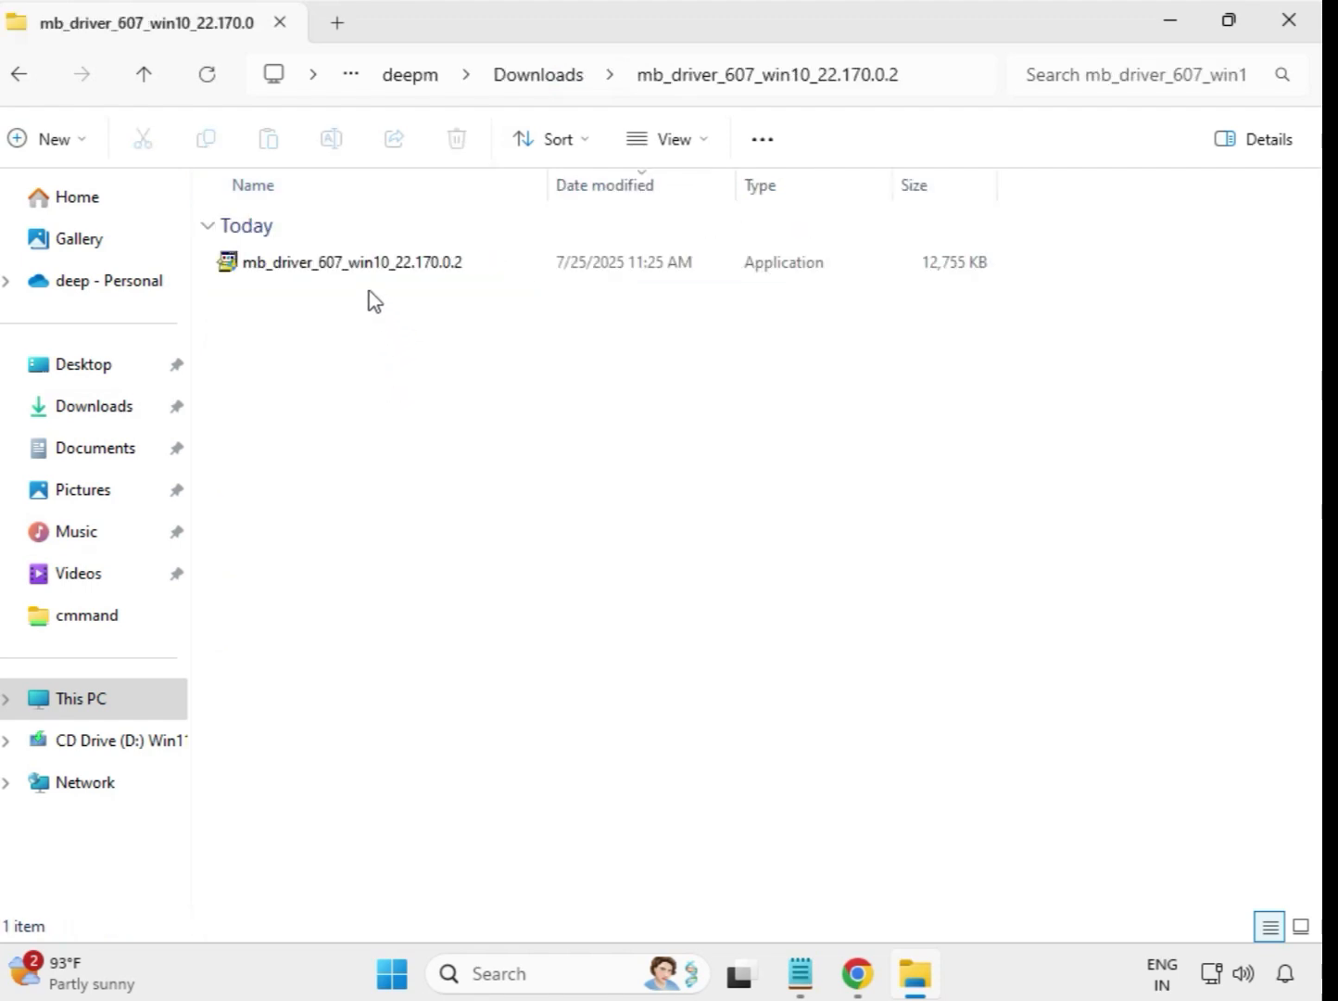
left_click(369, 277)
right_click(370, 276)
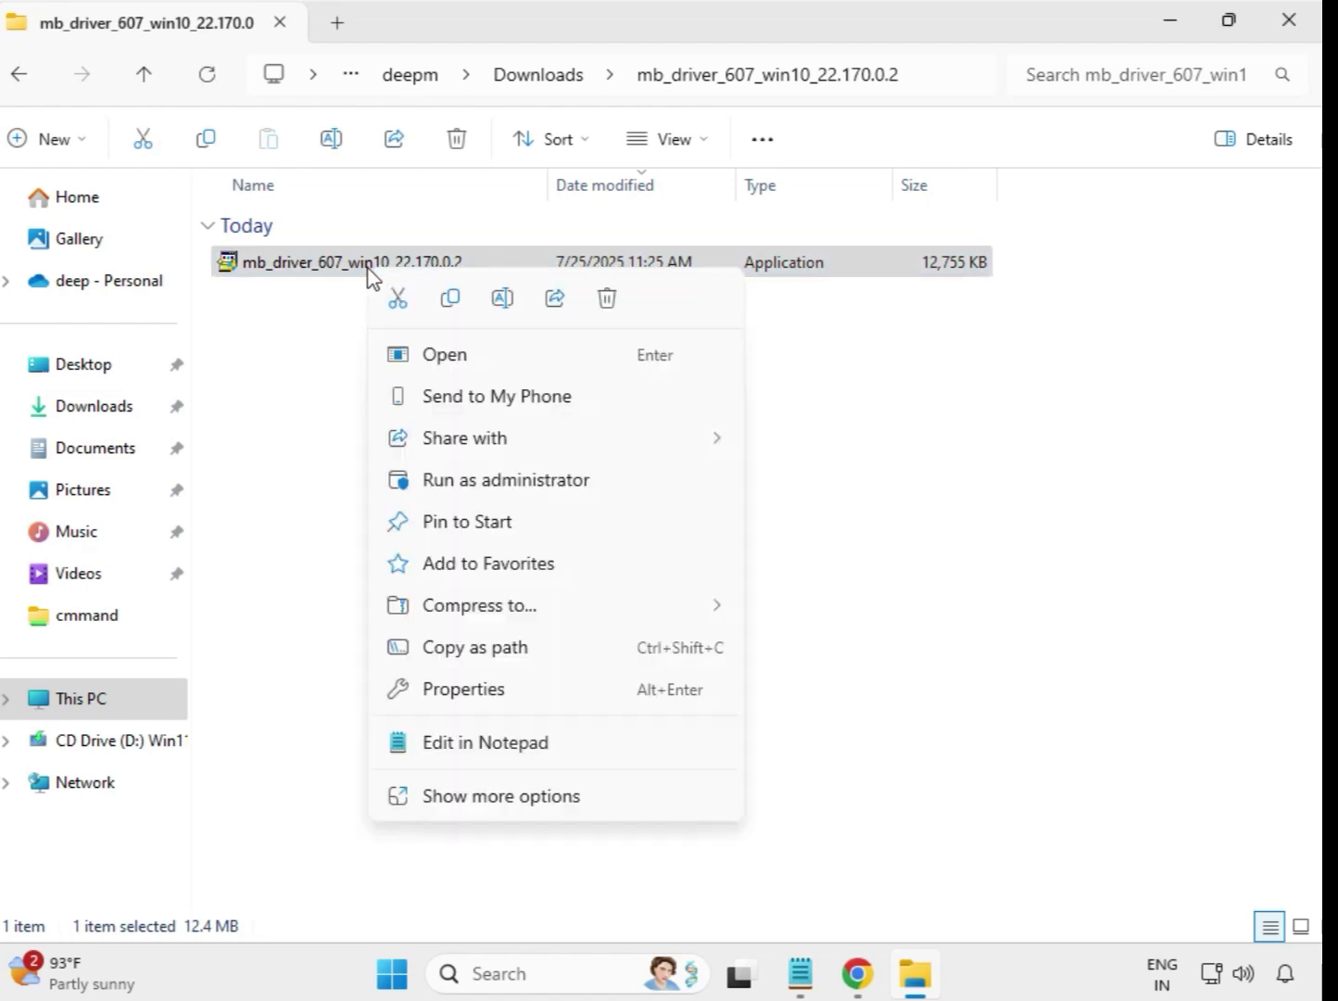
left_click(478, 480)
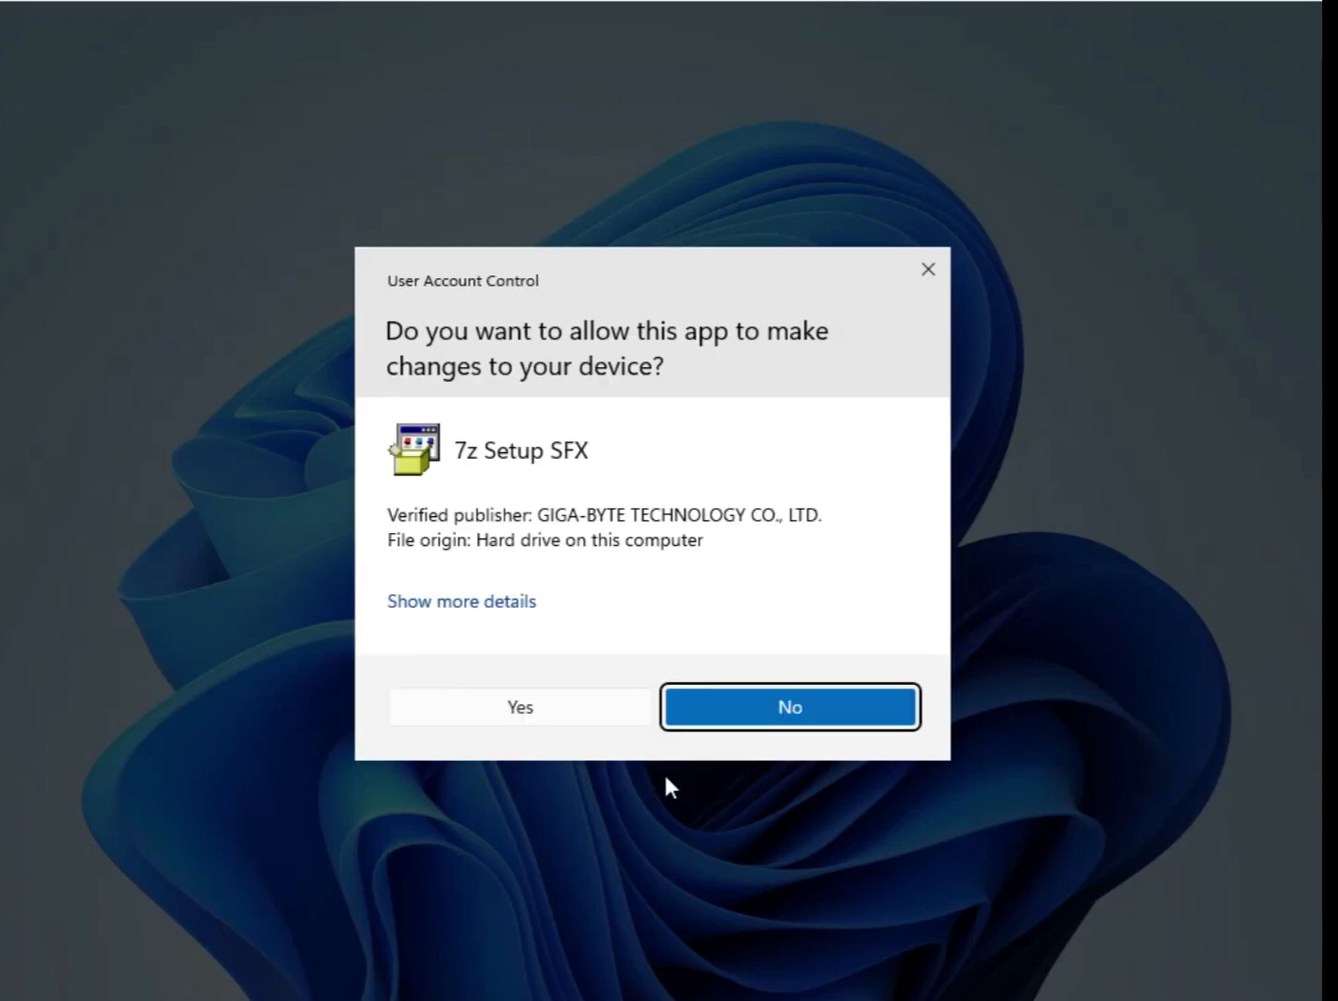
left_click(554, 719)
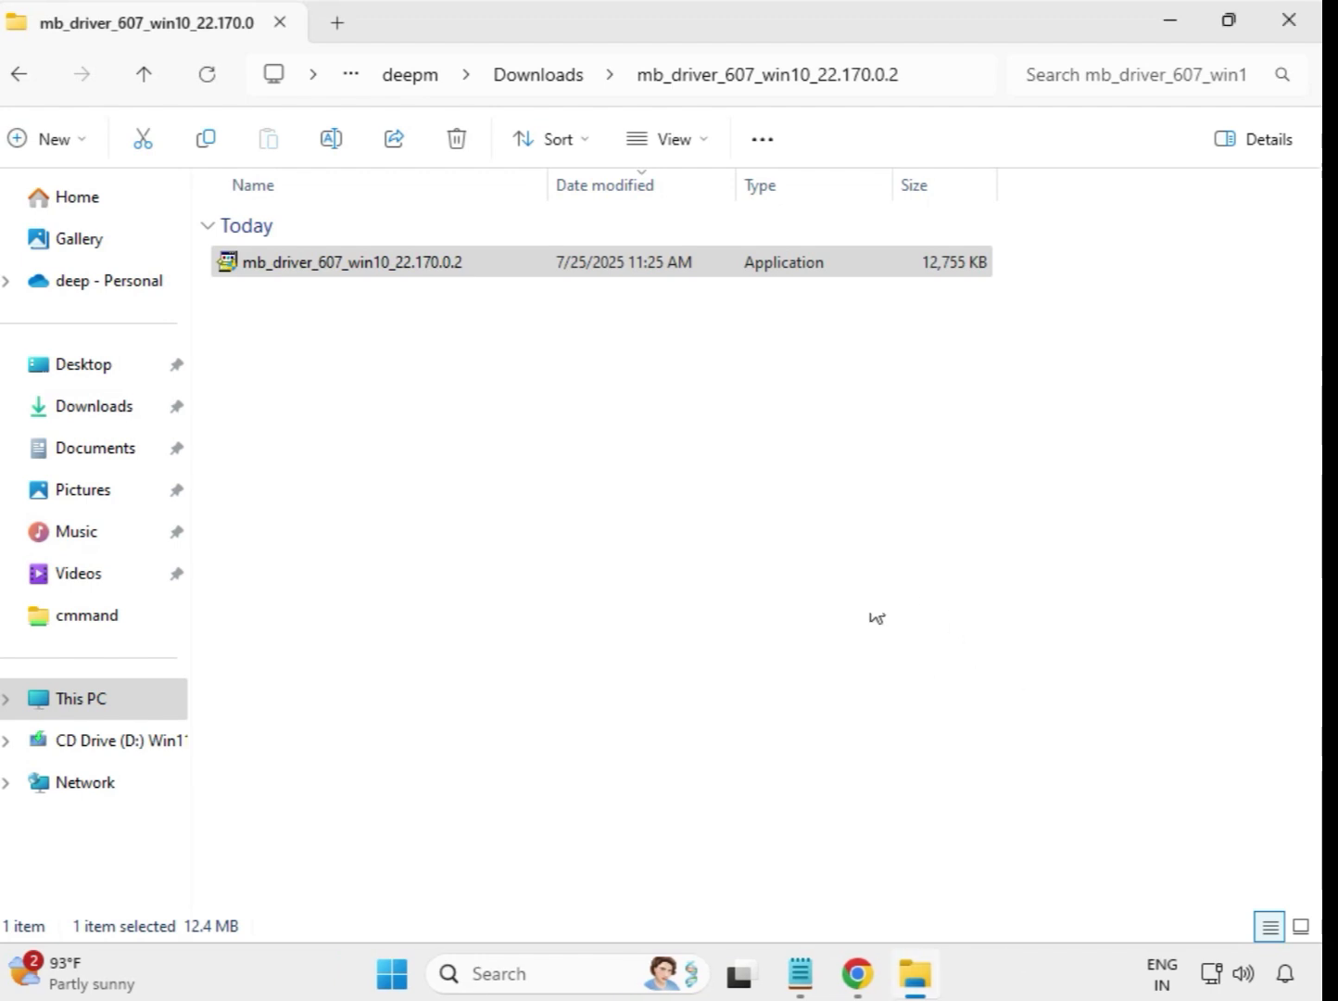
left_click(535, 78)
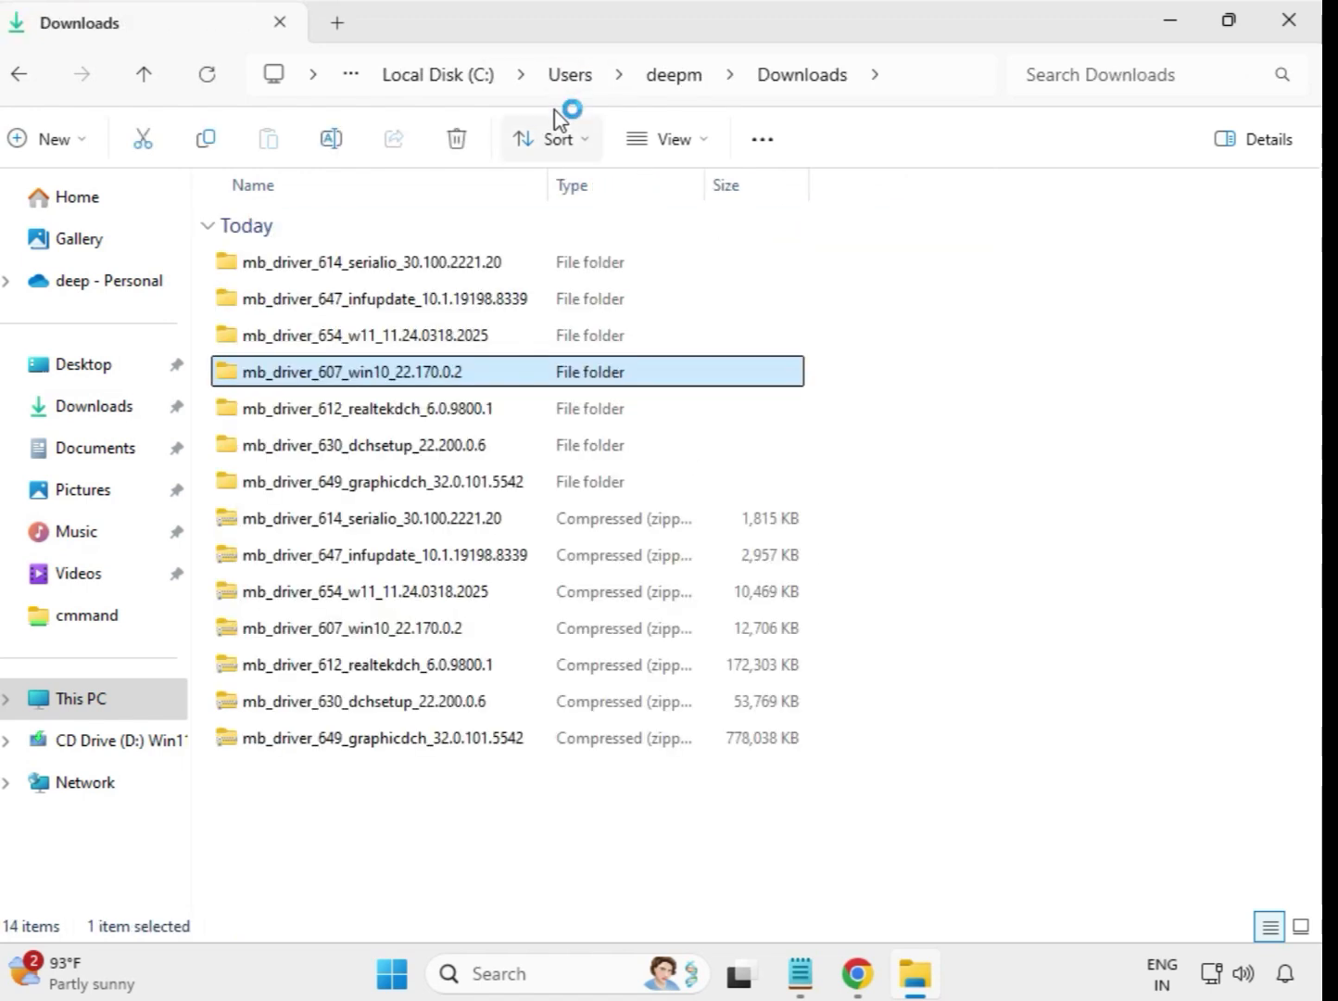
Run the mb_driver_612_realtekdch_6.0.9800.1 application from its extracted folder as administrator, allow its changes and return to Downloads.
left_click(457, 413)
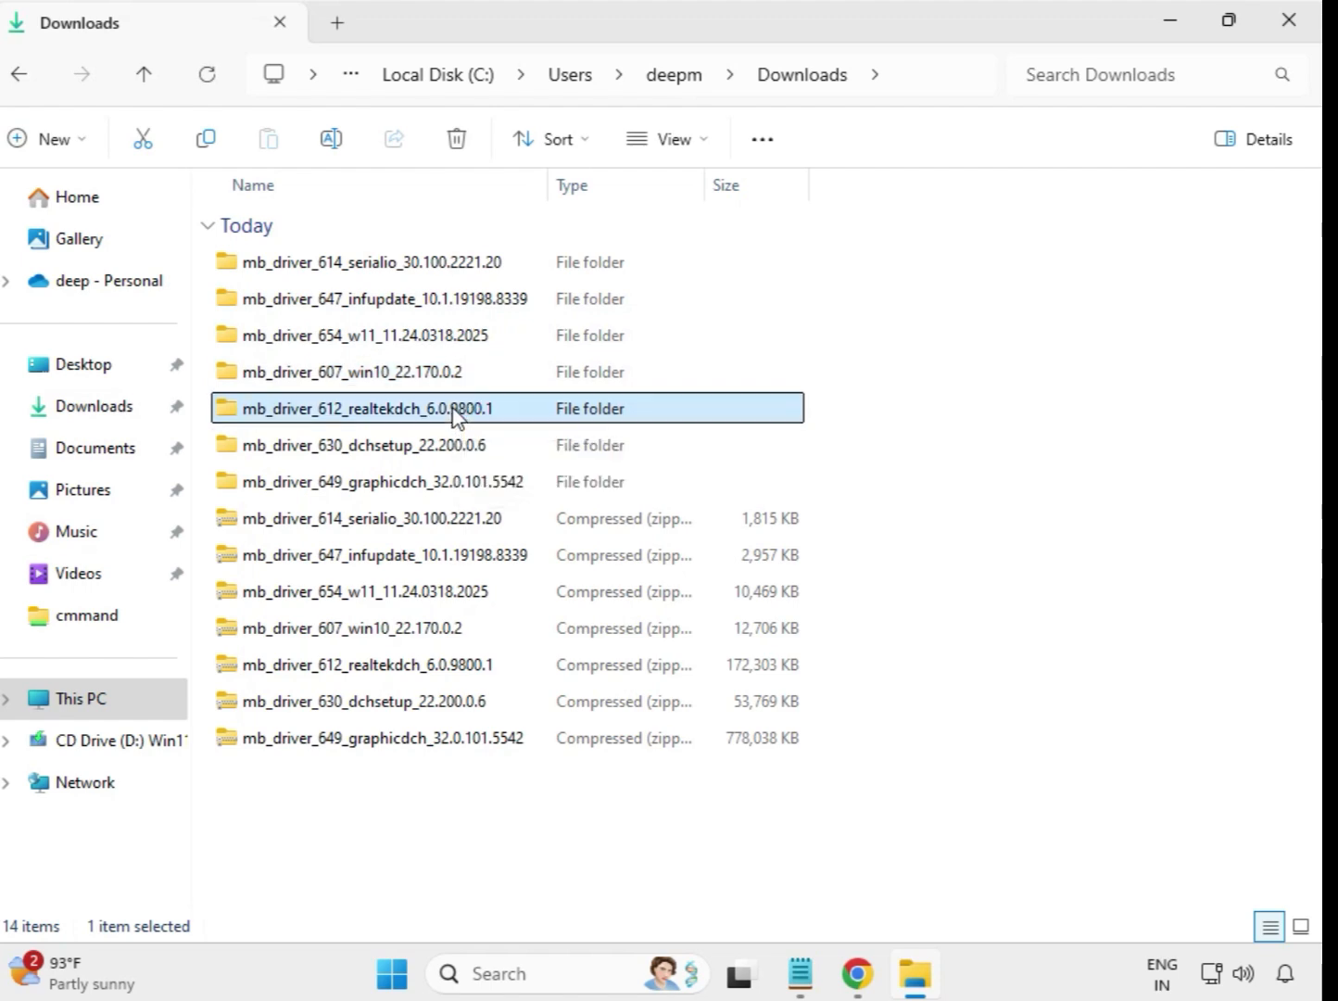
double_click(533, 414)
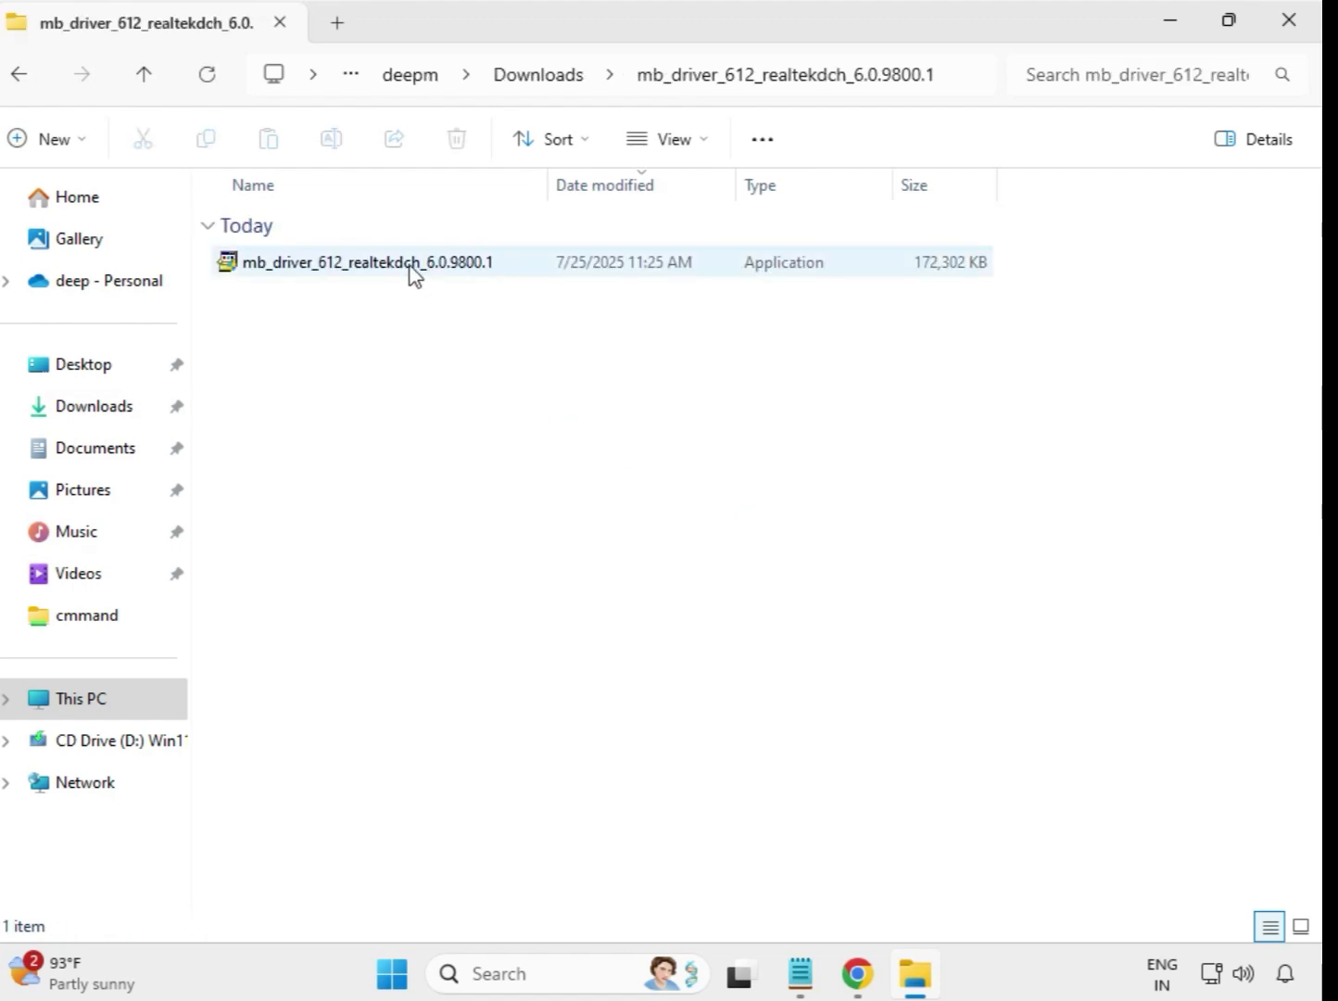
left_click(410, 269)
right_click(411, 271)
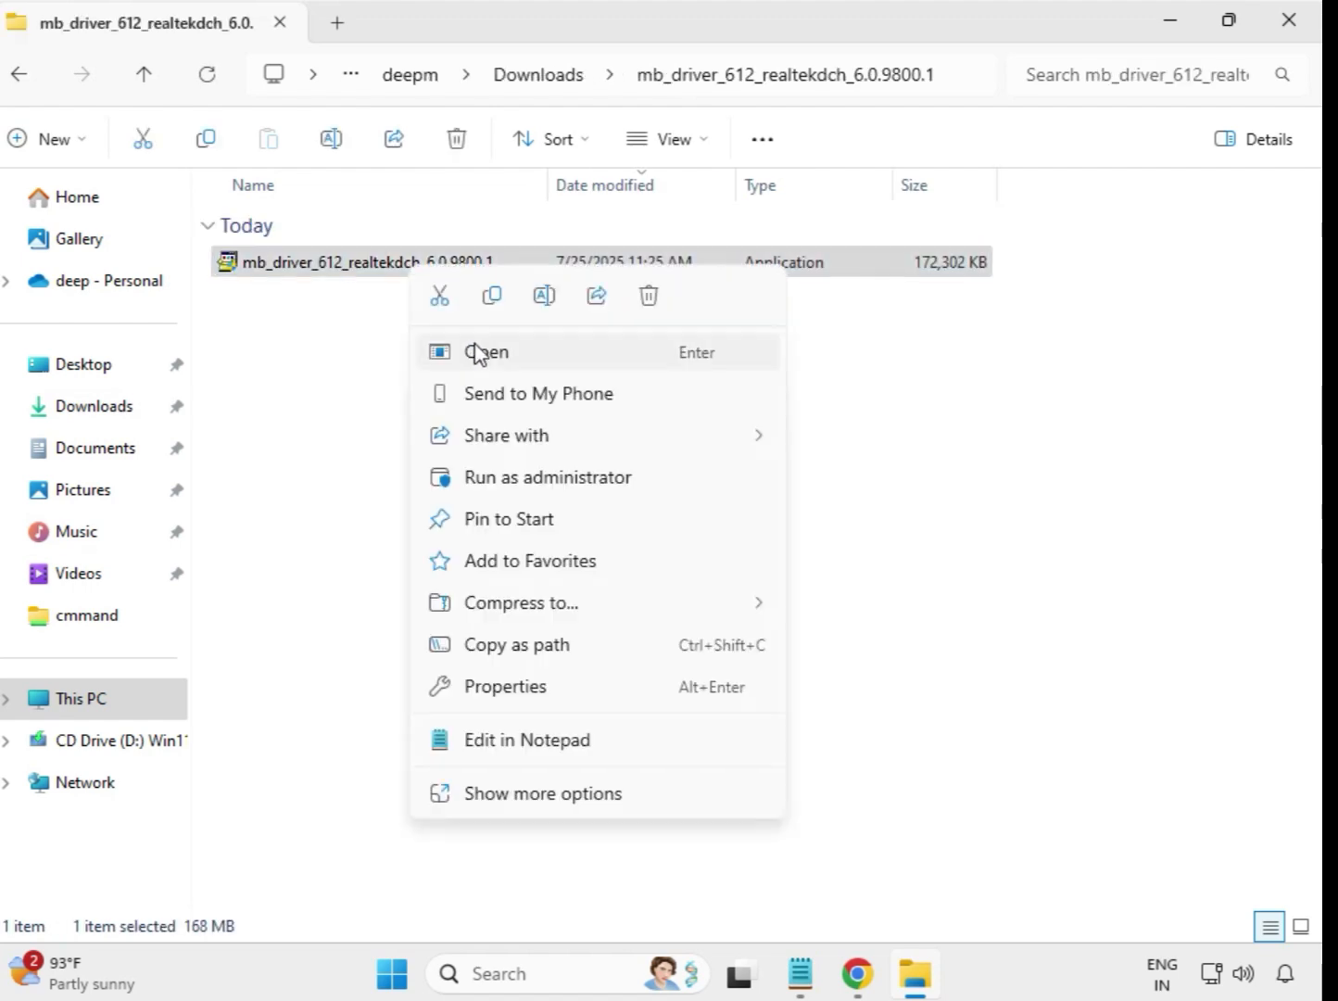
left_click(577, 490)
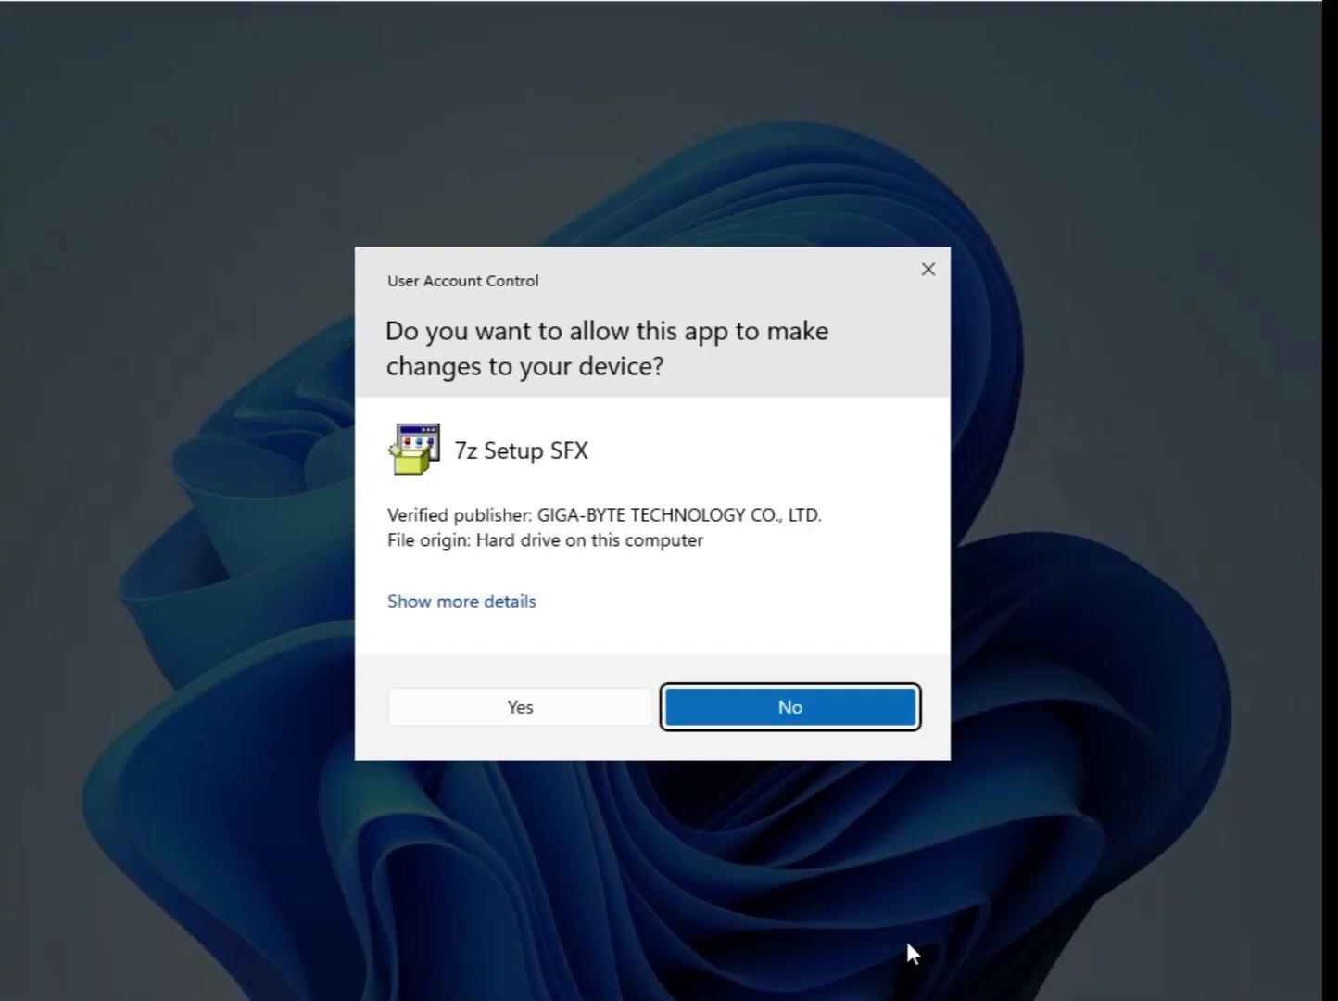
left_click(547, 706)
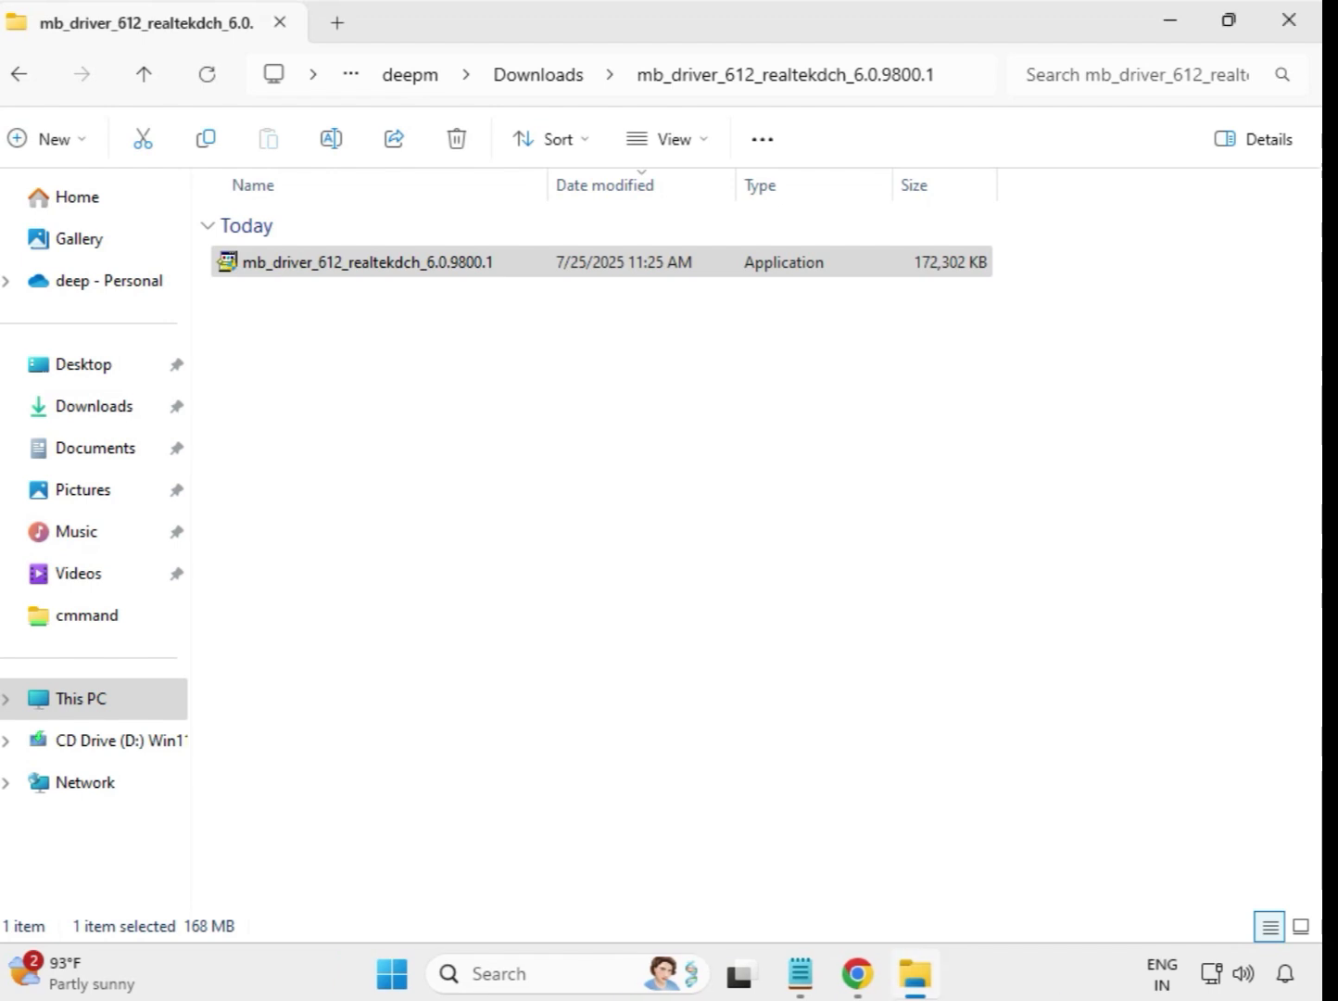
left_click(543, 88)
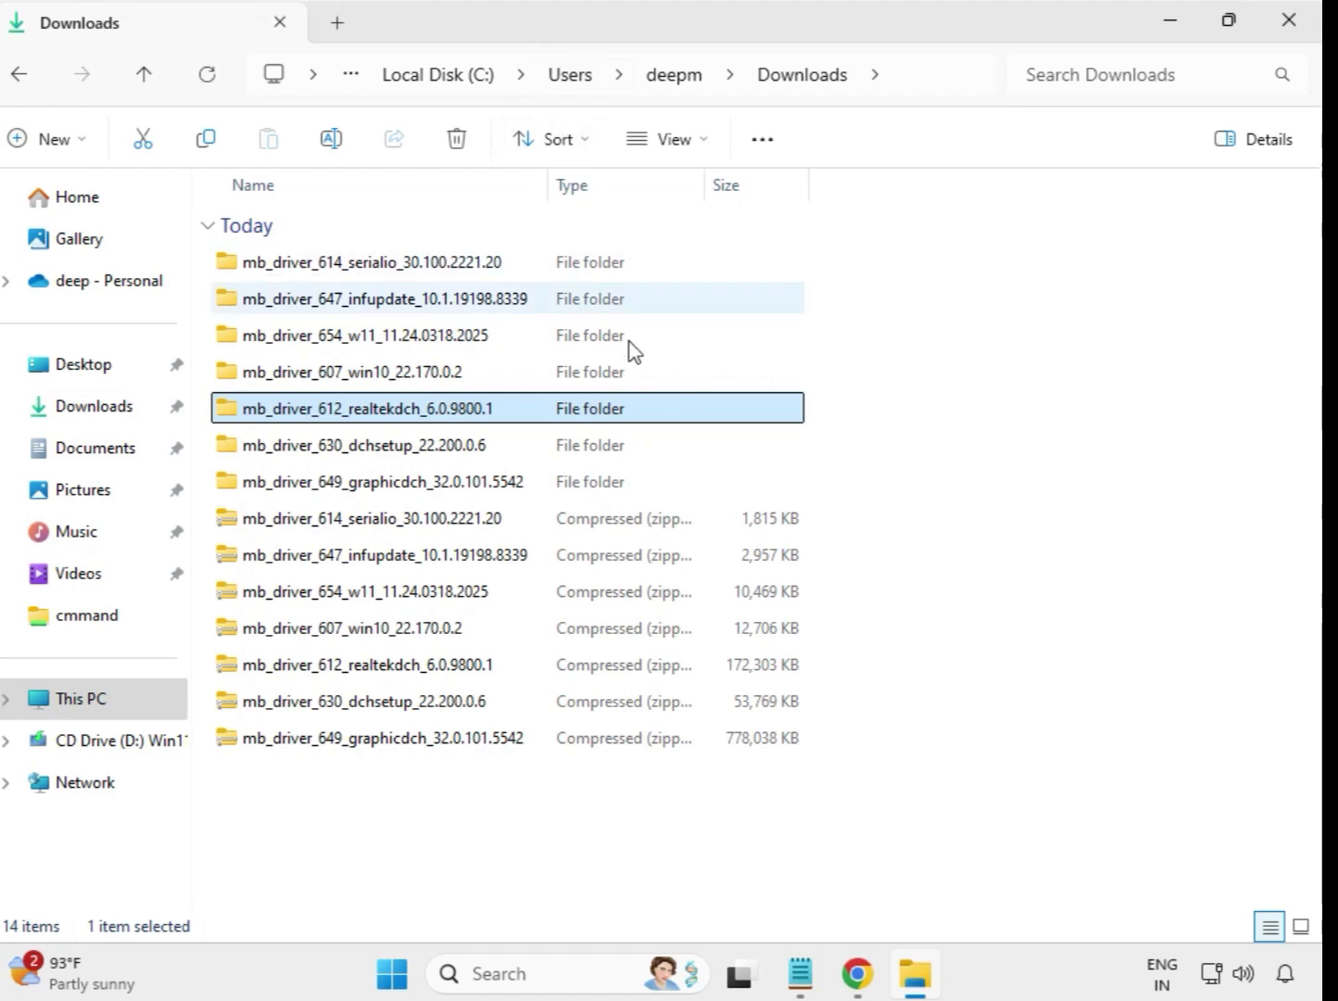
Run the mb_driver_630_dchsetup_22.200.0.6 application from its extracted folder as administrator, allow its changes and return to Downloads.
left_click(442, 449)
left_click(448, 482)
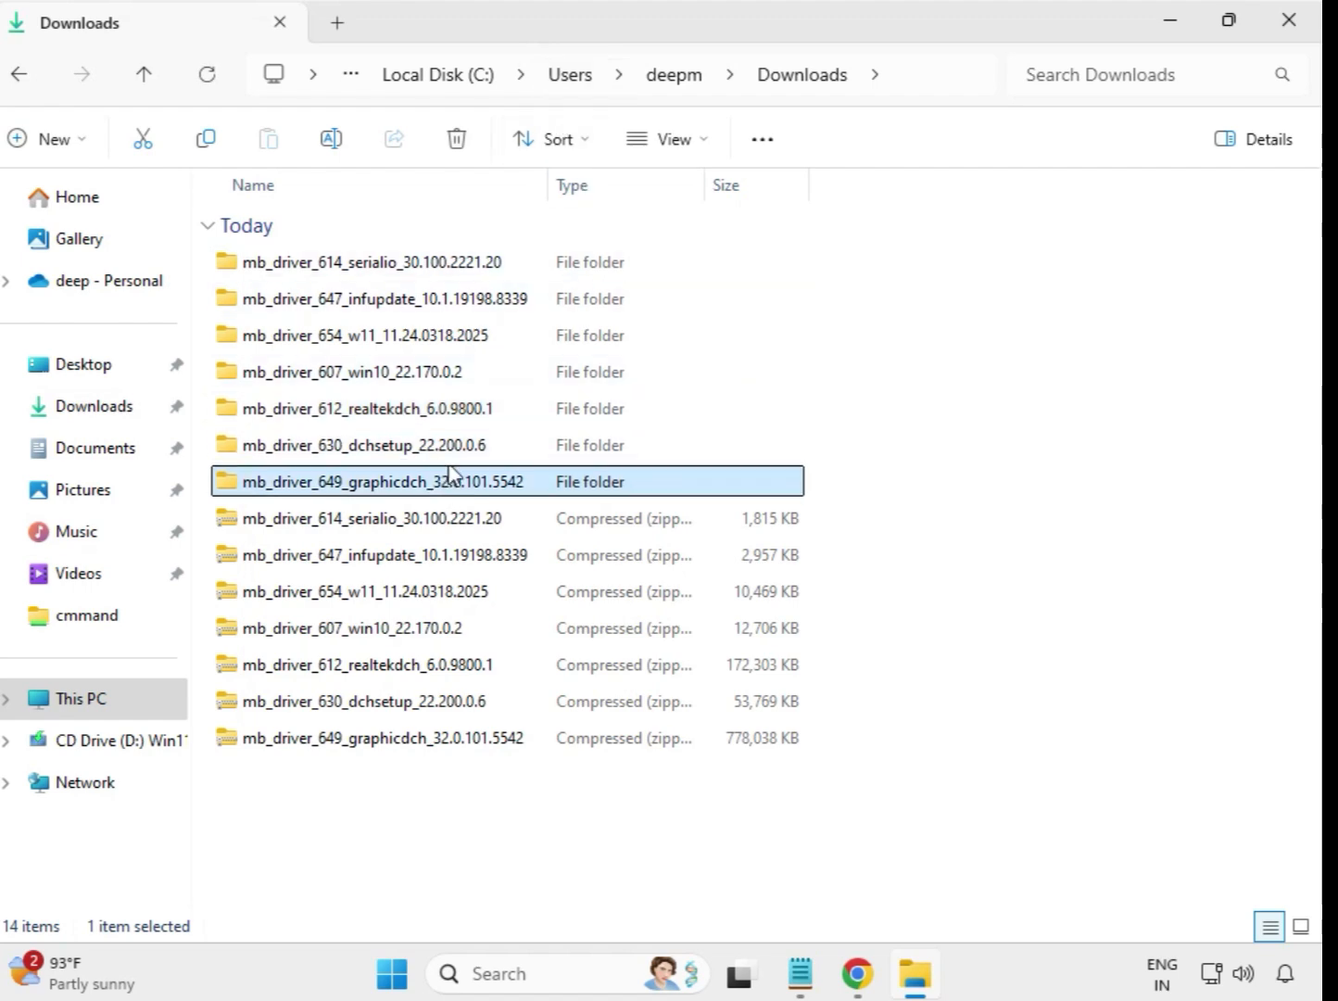
left_click(444, 452)
double_click(431, 449)
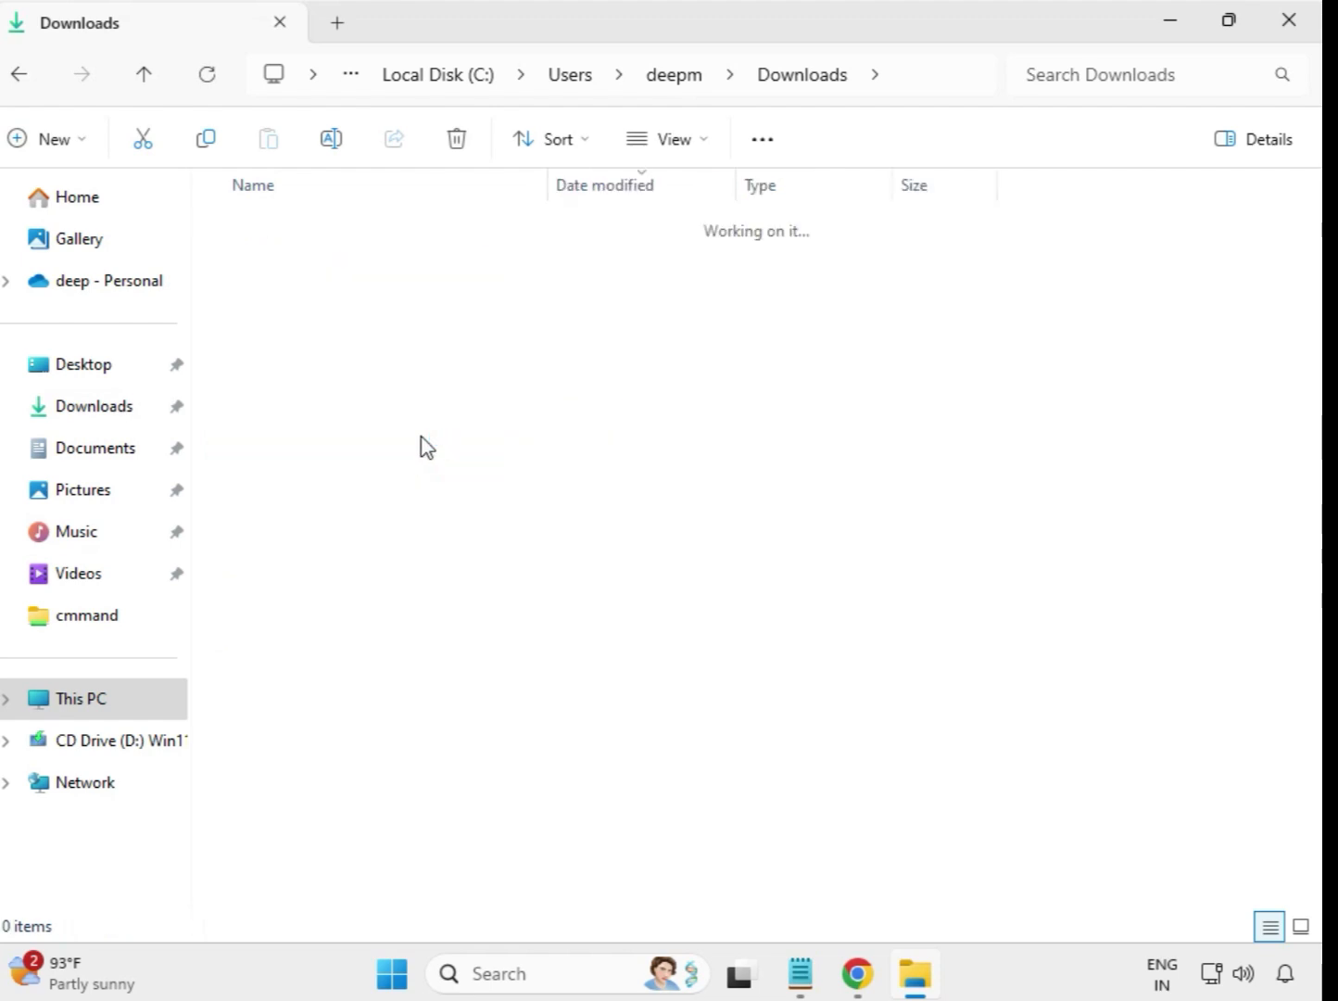
left_click(362, 269)
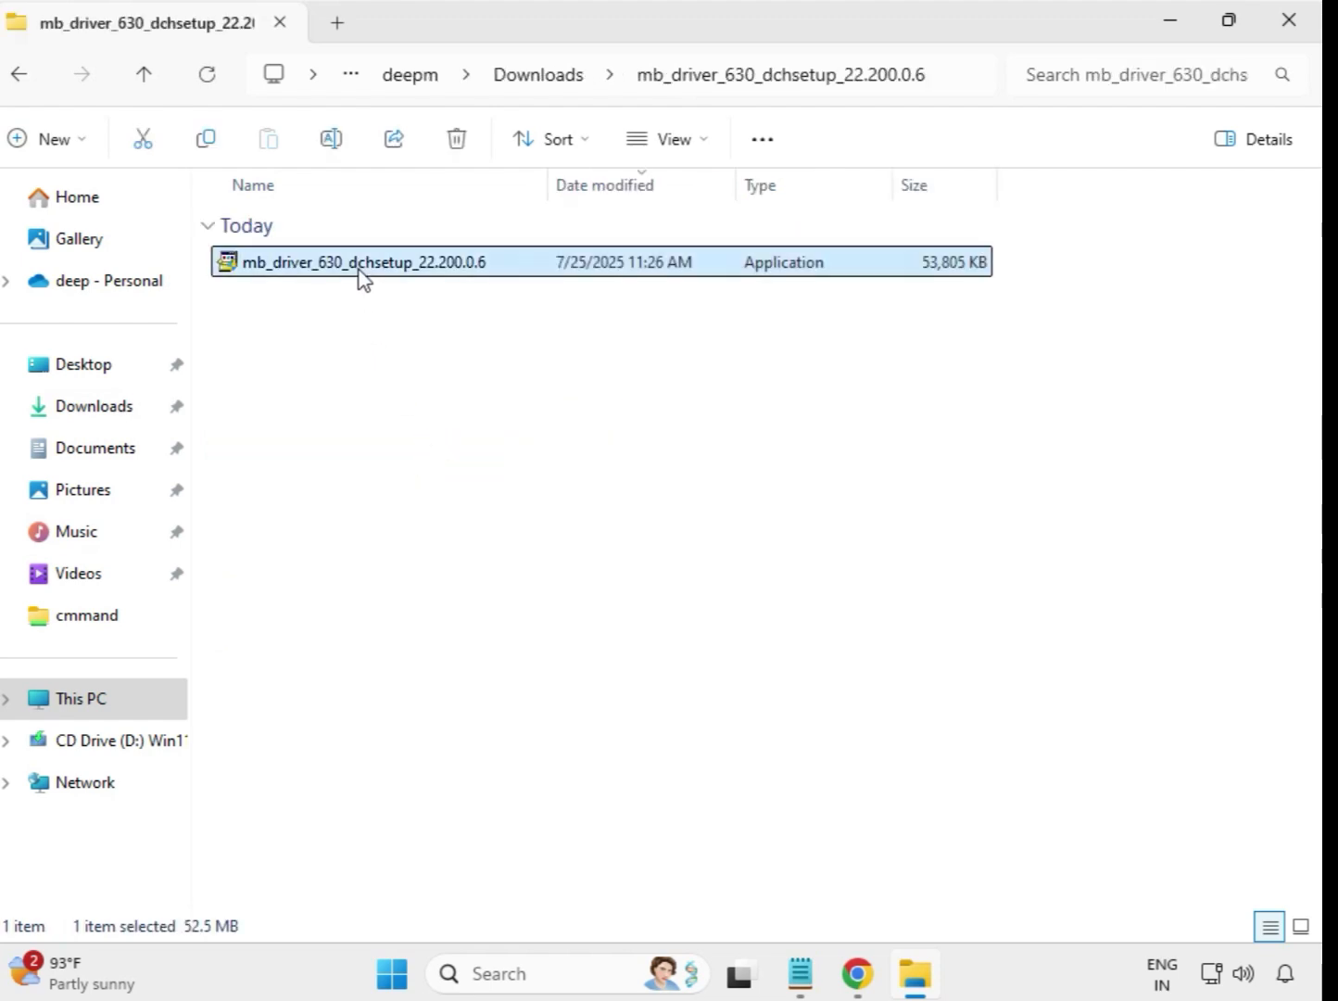
right_click(362, 271)
left_click(512, 482)
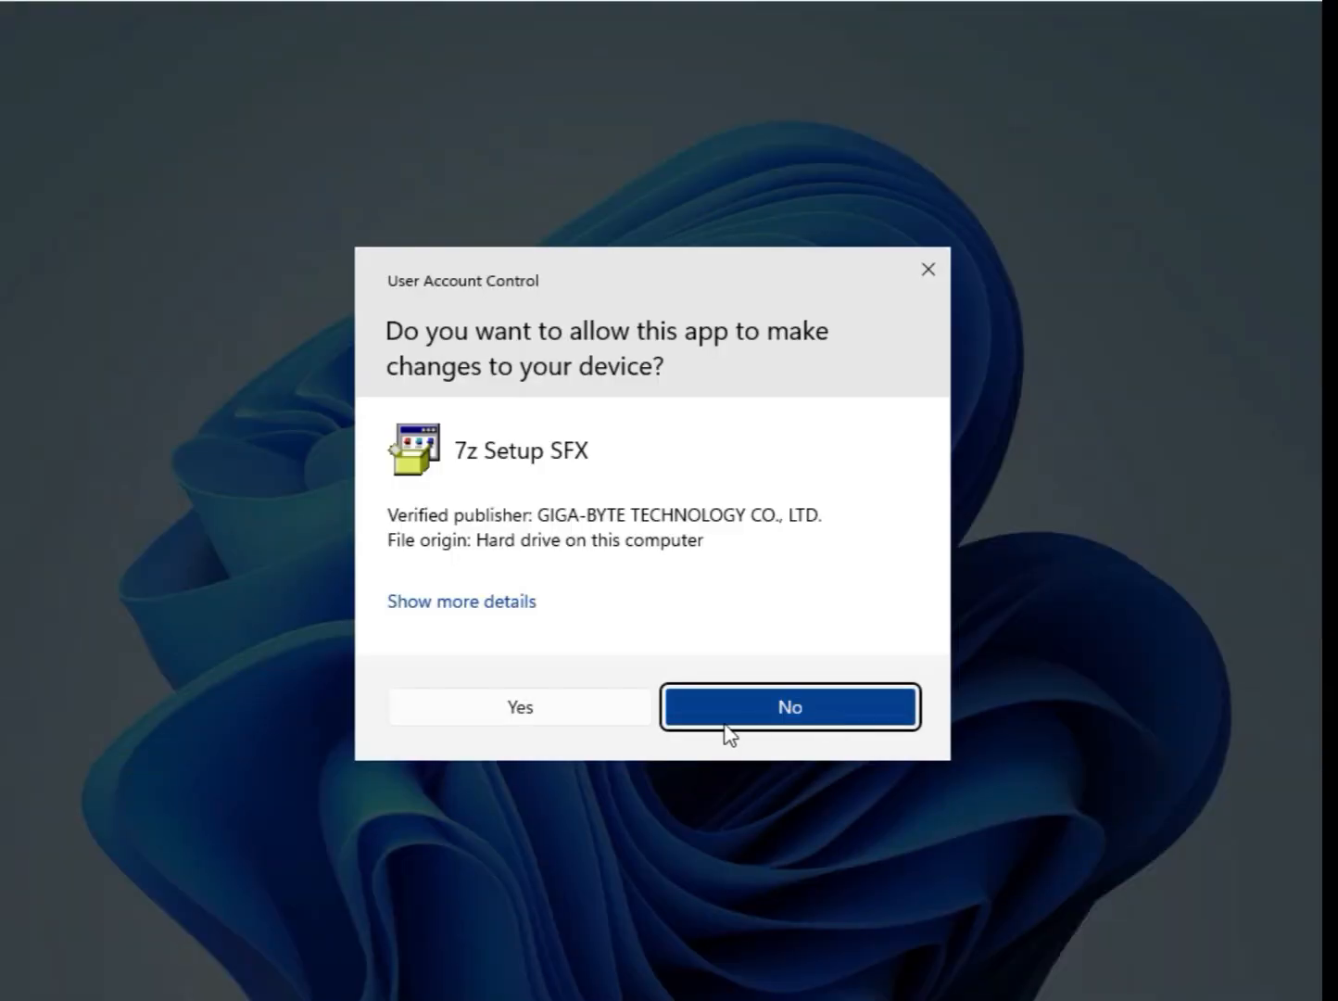
left_click(552, 721)
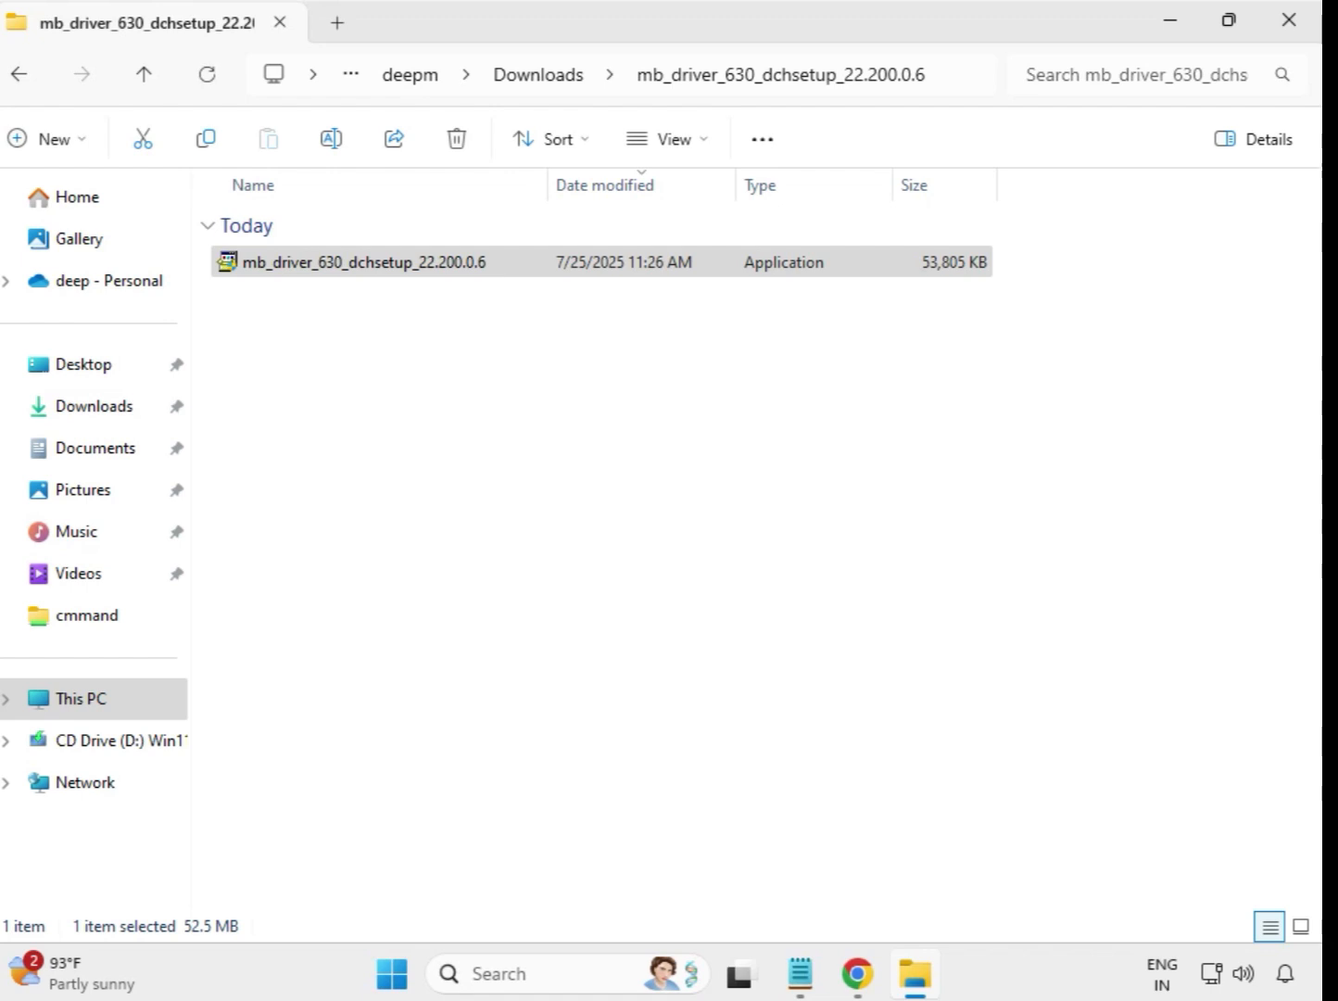
left_click(540, 77)
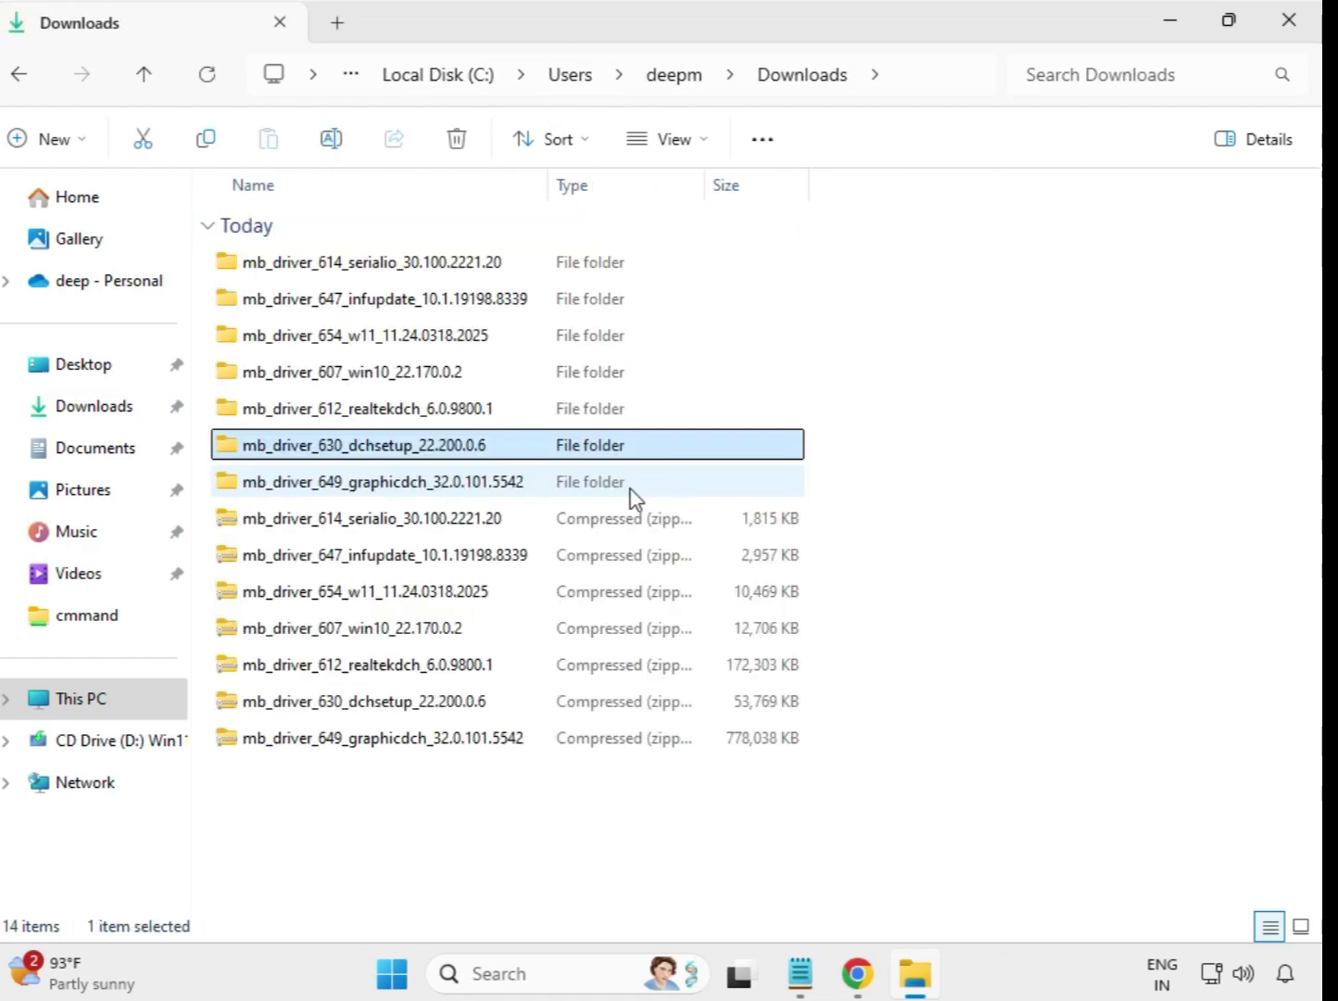
Run the mb_driver_649_graphicdch_32.0.101.5542 application from its extracted folder as administrator and allow its changes.
left_click(402, 484)
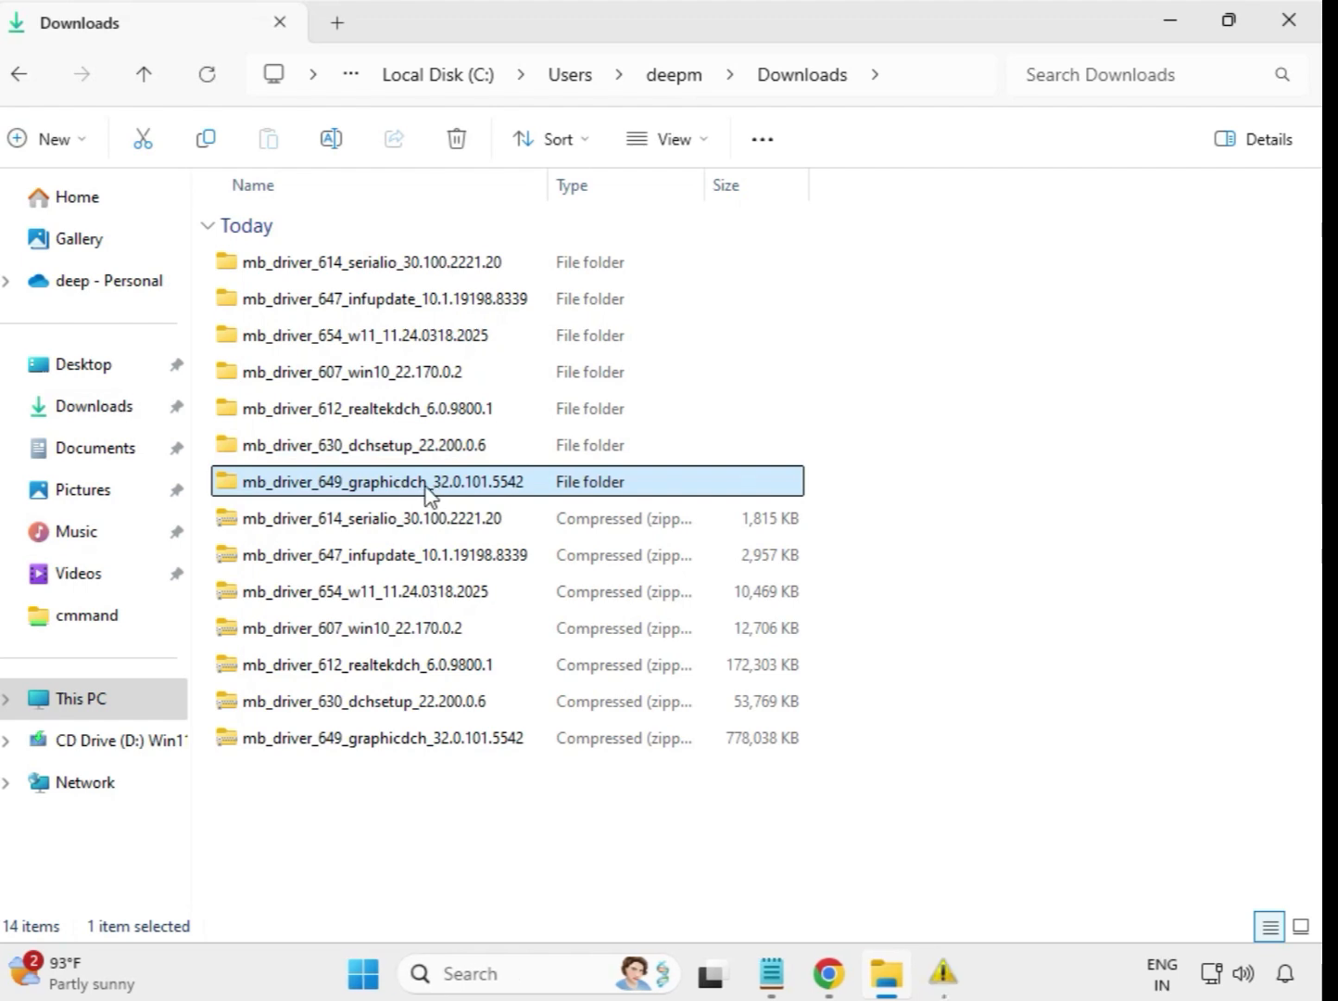
double_click(424, 484)
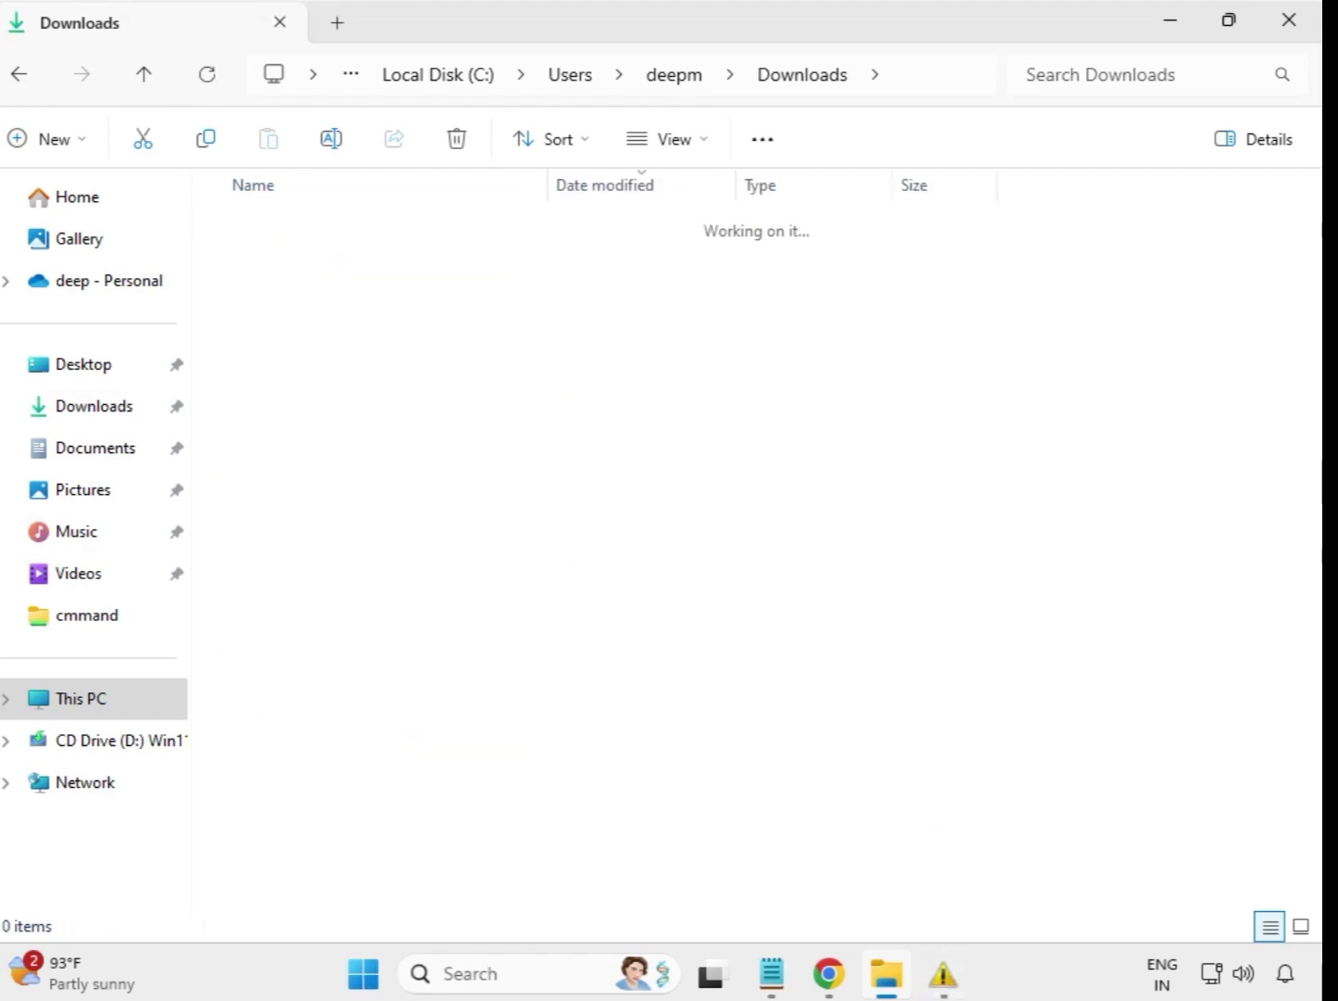
left_click(433, 263)
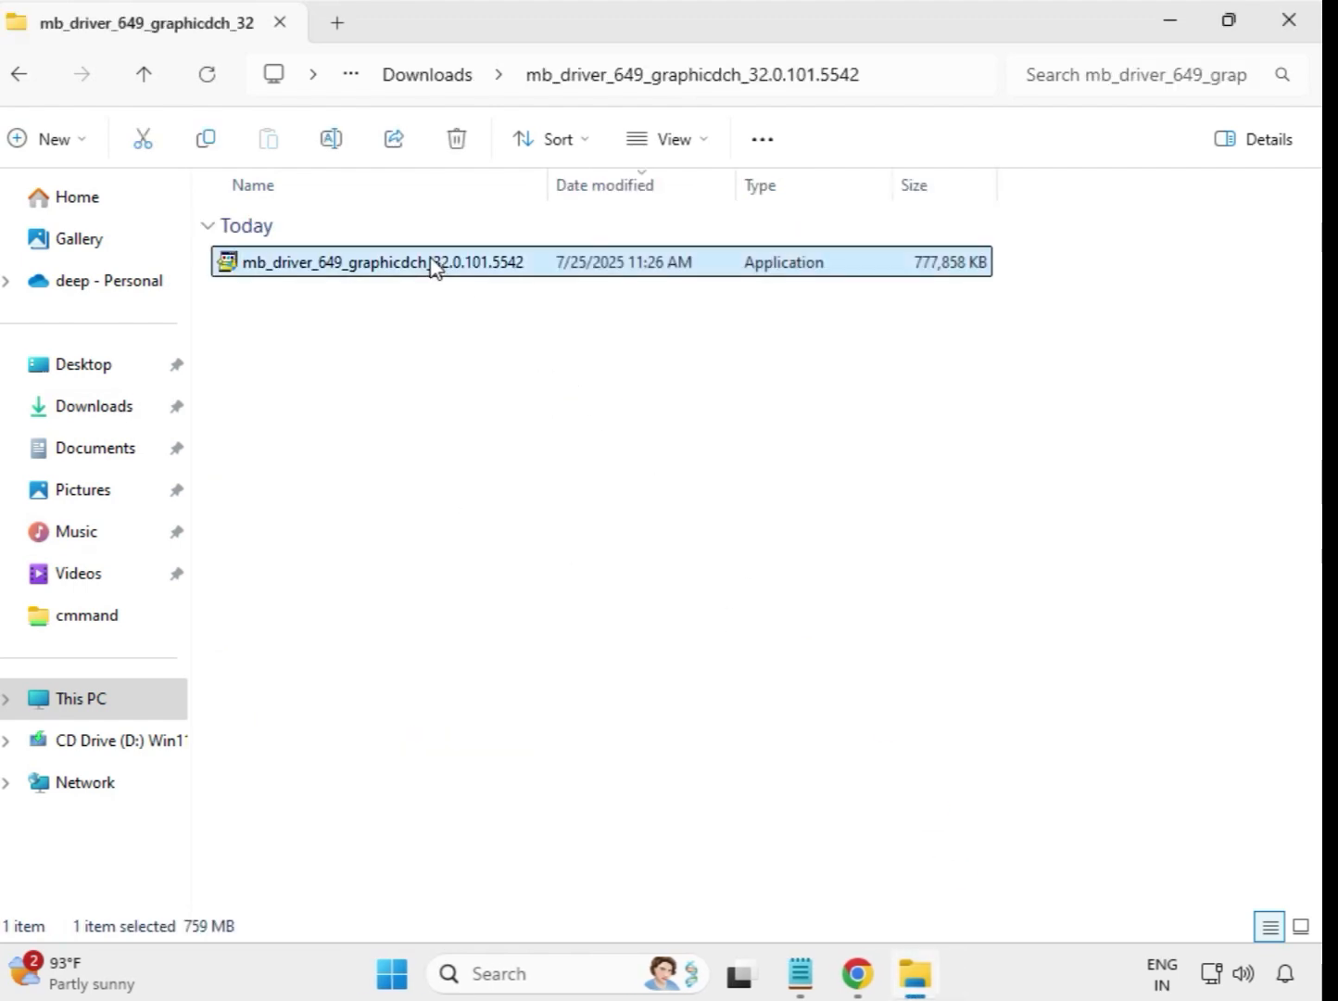
right_click(448, 275)
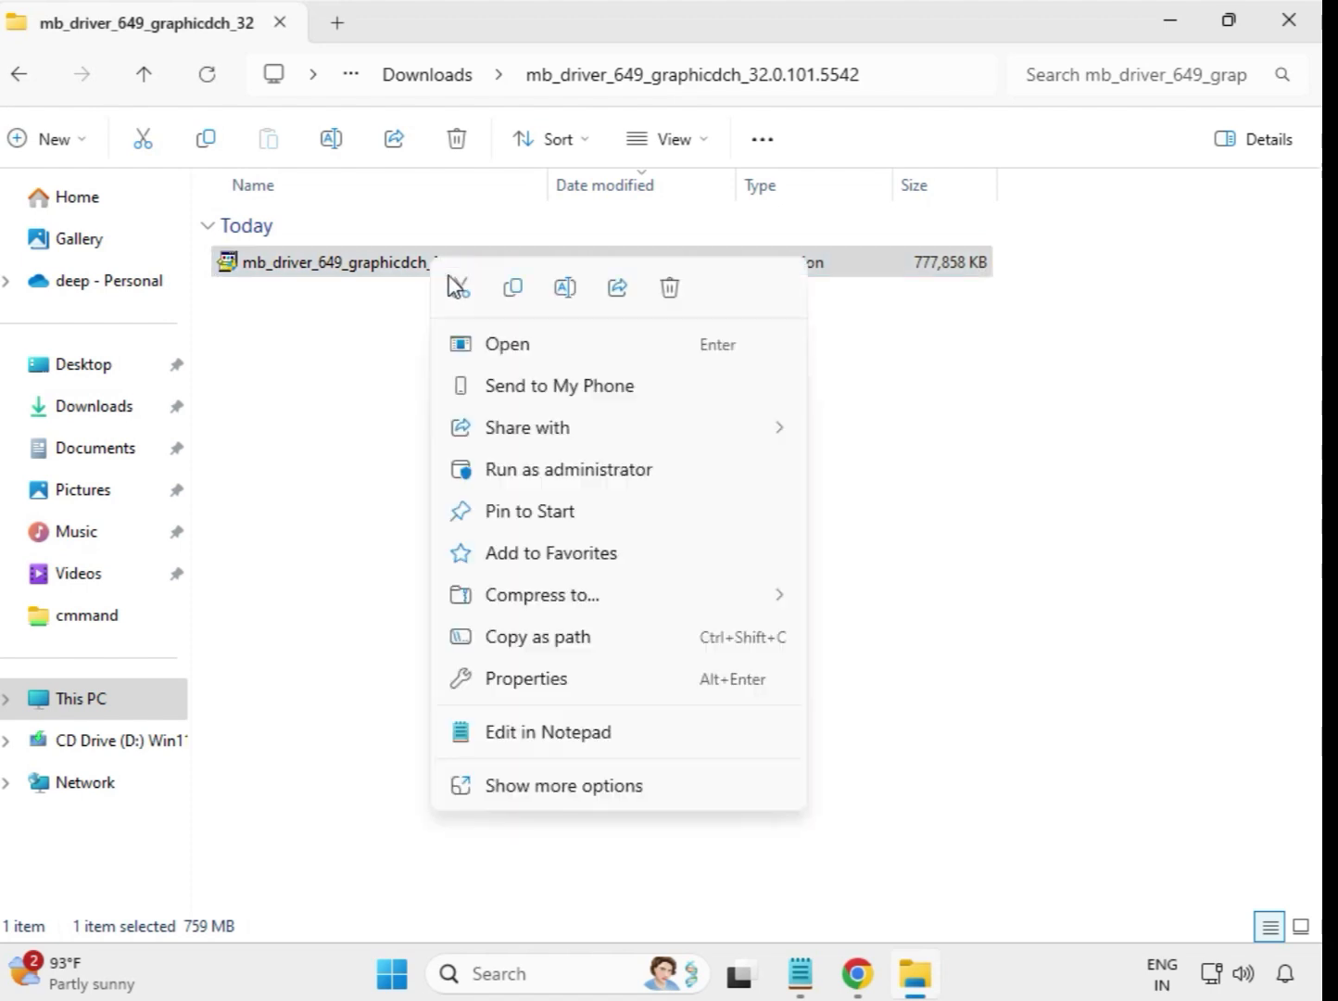
left_click(563, 471)
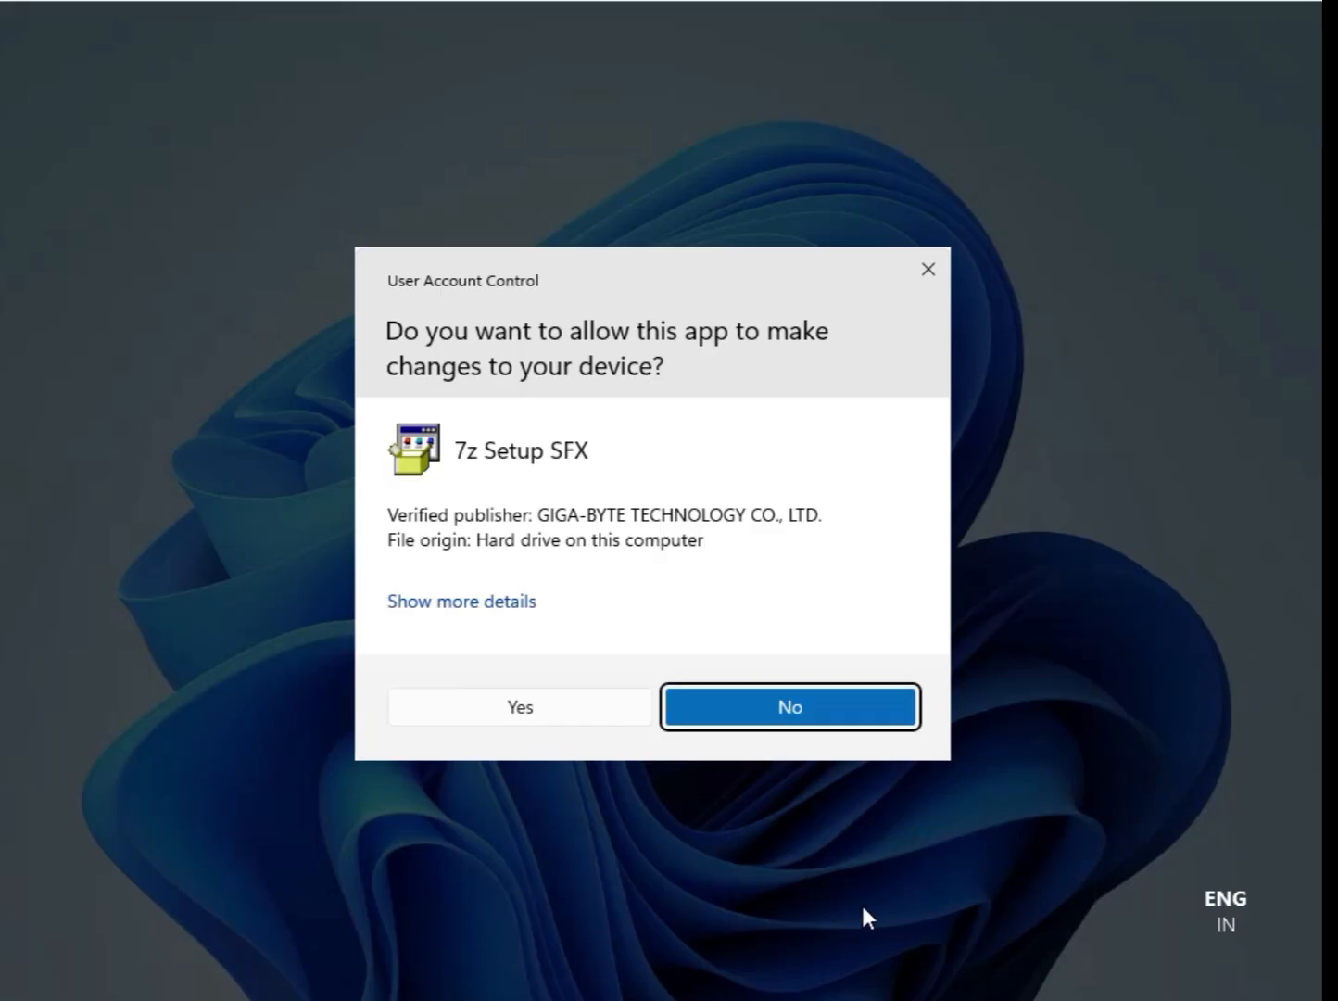
left_click(525, 706)
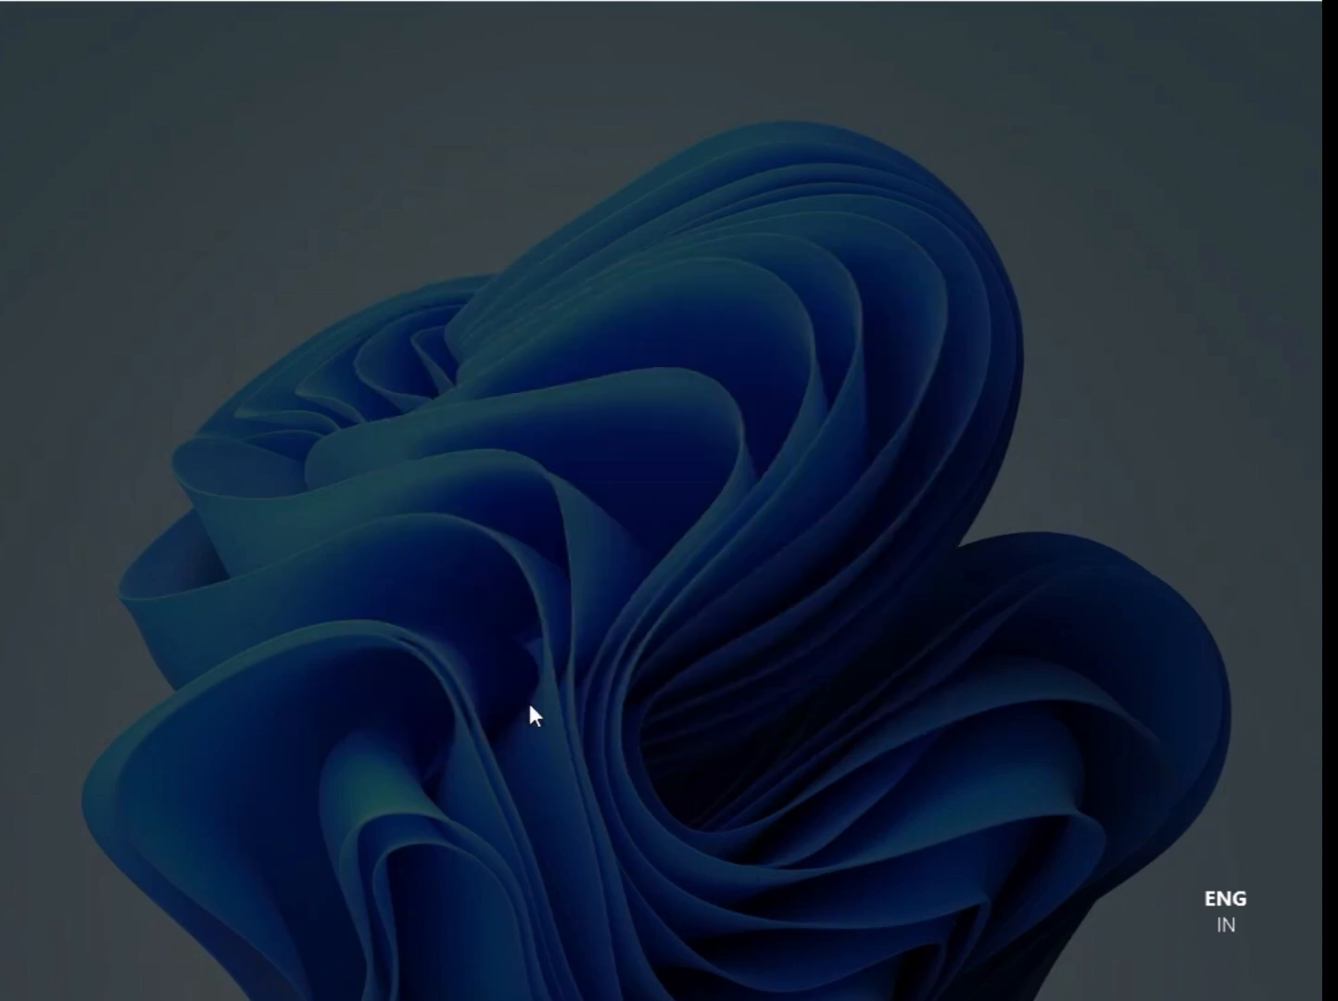